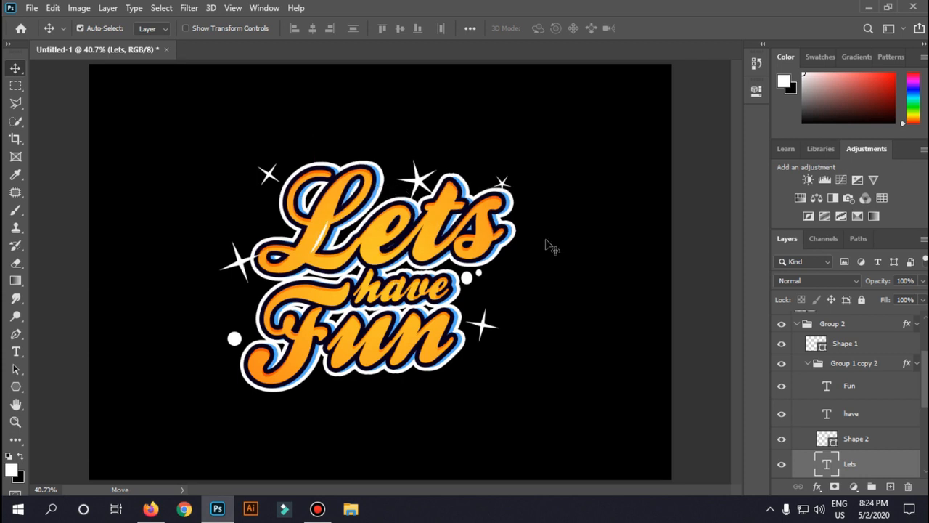
Close the open Untitled-1 document without saving its changes
{"action": "mouse_move", "coordinate": [453, 6]}
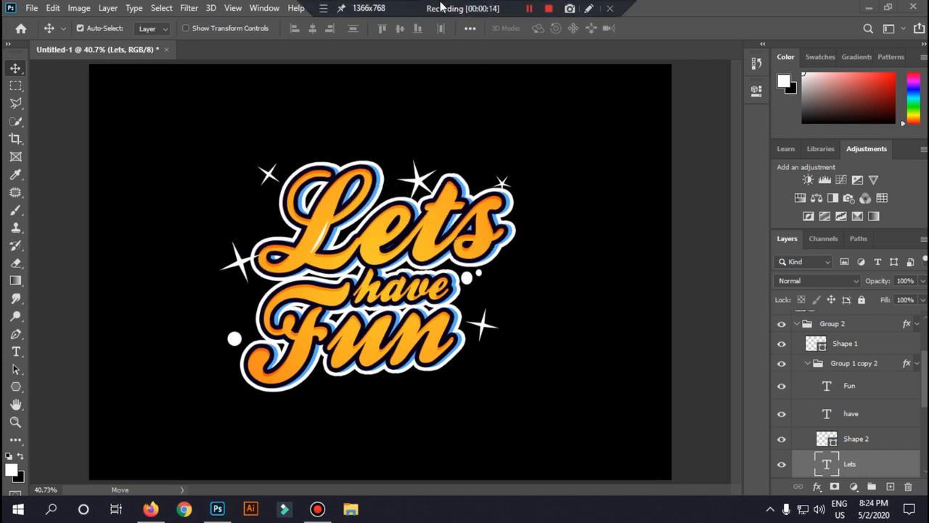
{"action": "left_click", "coordinate": [166, 49]}
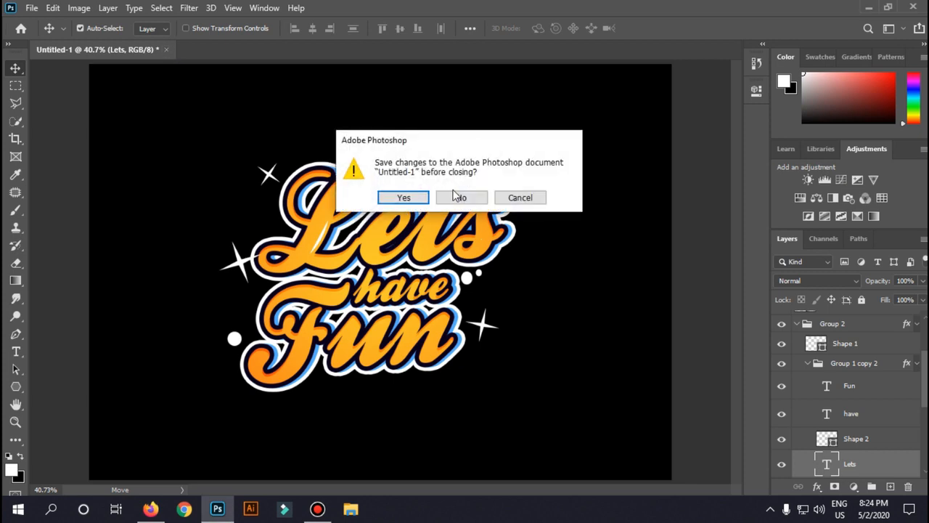
{"action": "left_click", "coordinate": [459, 198]}
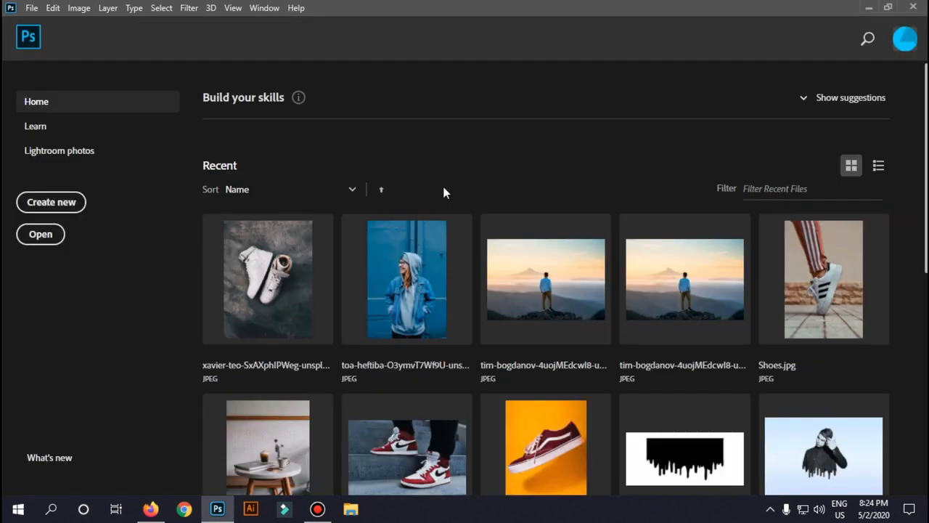
Switch to Firefox and review the Ballpark Weiner font on DaFont and its zip file in the downloads list
{"action": "left_click", "coordinate": [153, 510]}
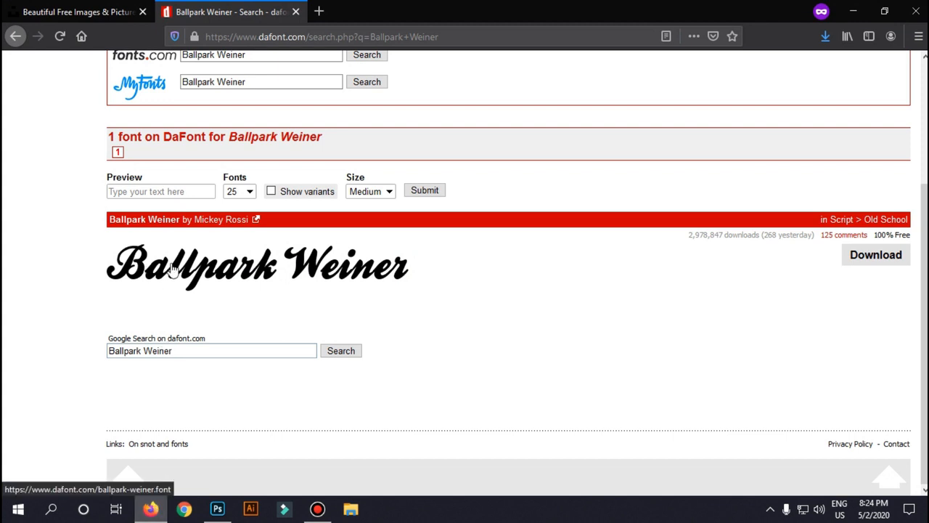
{"action": "left_click", "coordinate": [870, 264]}
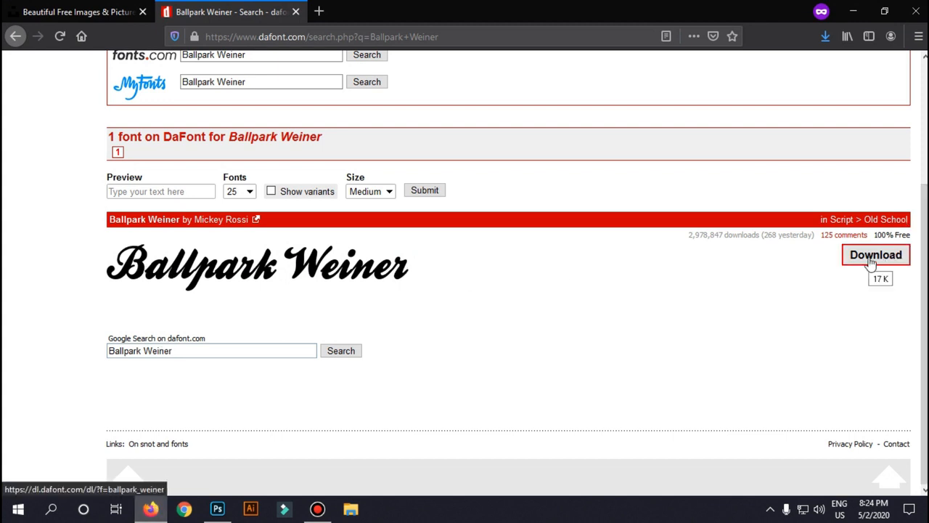
{"action": "left_click", "coordinate": [825, 38]}
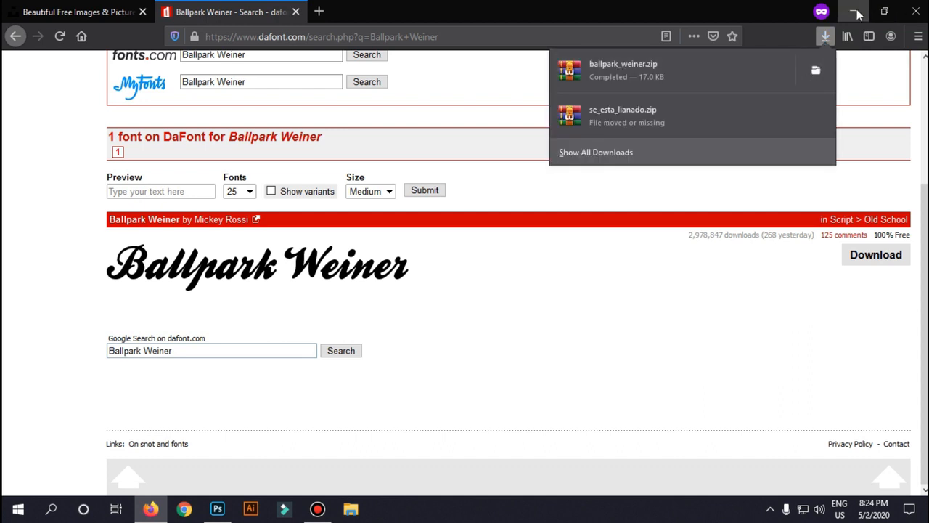
{"action": "left_click", "coordinate": [827, 38]}
Switch to Photoshop and create a 7 x 5 inch landscape document at 300 Pixels/Inch, RGB Color, with a white background
{"action": "left_click", "coordinate": [851, 15]}
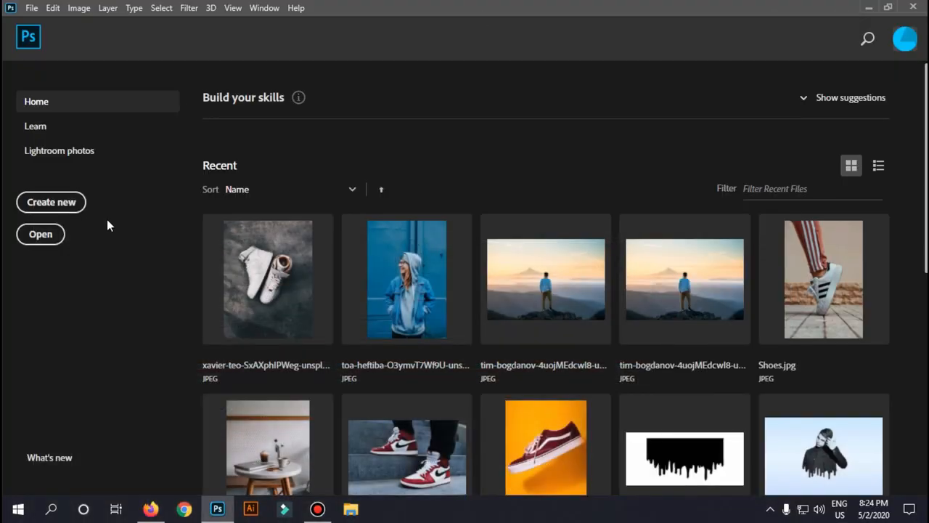
{"action": "left_click", "coordinate": [31, 10]}
{"action": "left_click", "coordinate": [228, 123]}
{"action": "mouse_move", "coordinate": [473, 7]}
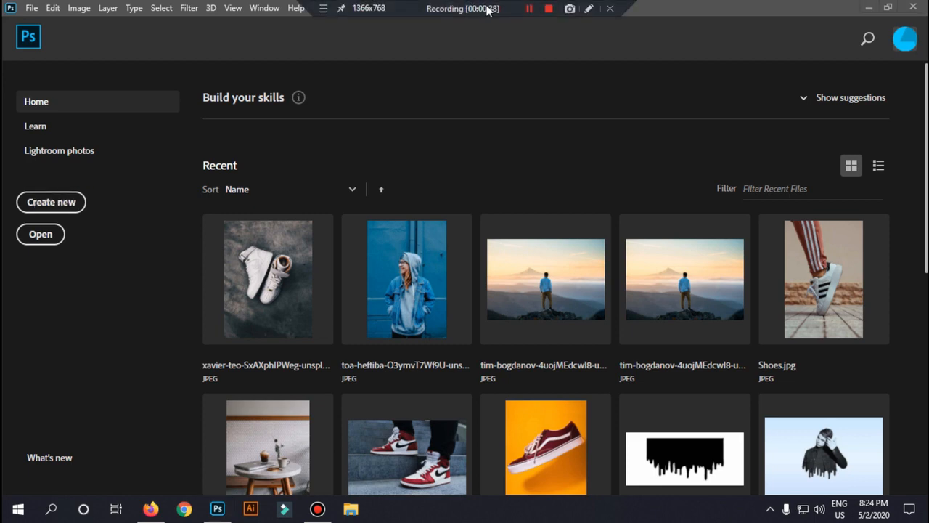
{"action": "left_click", "coordinate": [43, 204]}
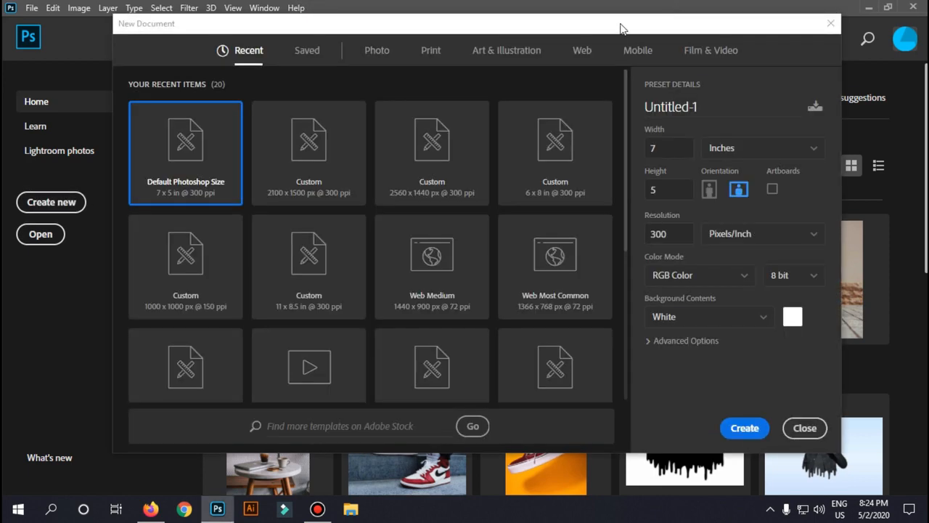
{"action": "left_click_drag", "start_coordinate": [621, 29], "coordinate": [611, 49]}
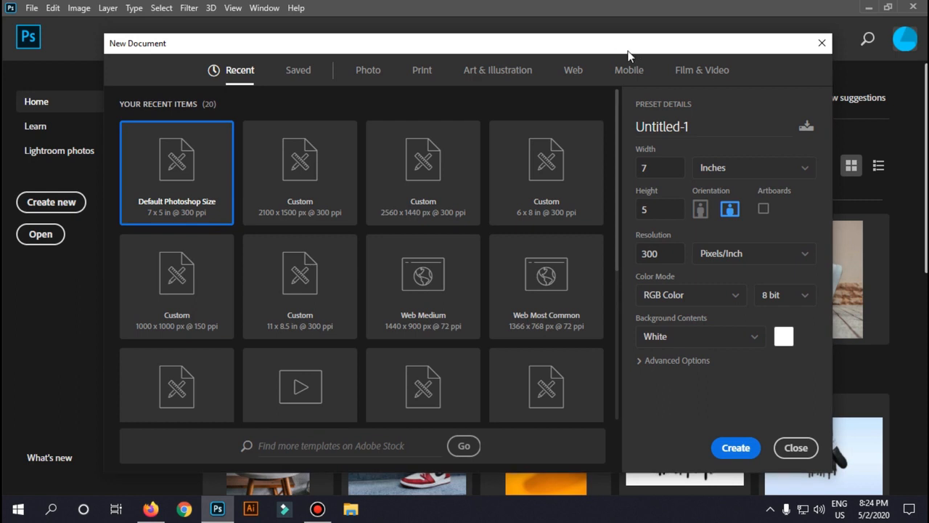
{"action": "left_click", "coordinate": [378, 77]}
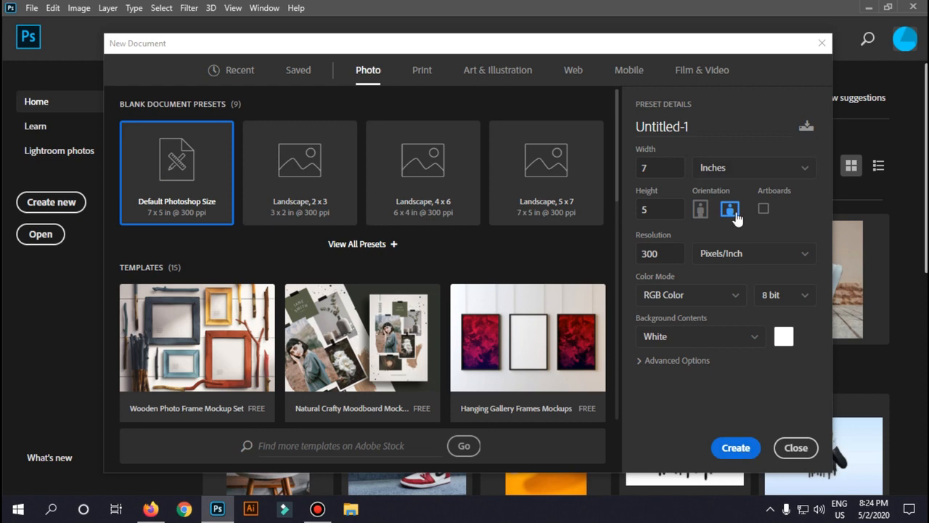
{"action": "left_click", "coordinate": [668, 167]}
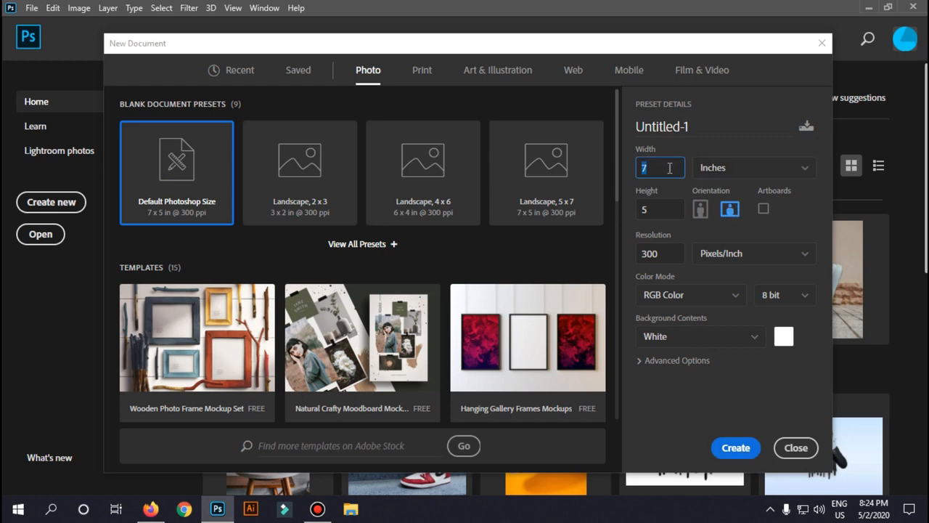
{"action": "left_click", "coordinate": [700, 209]}
{"action": "left_click", "coordinate": [729, 209]}
{"action": "left_click", "coordinate": [804, 167]}
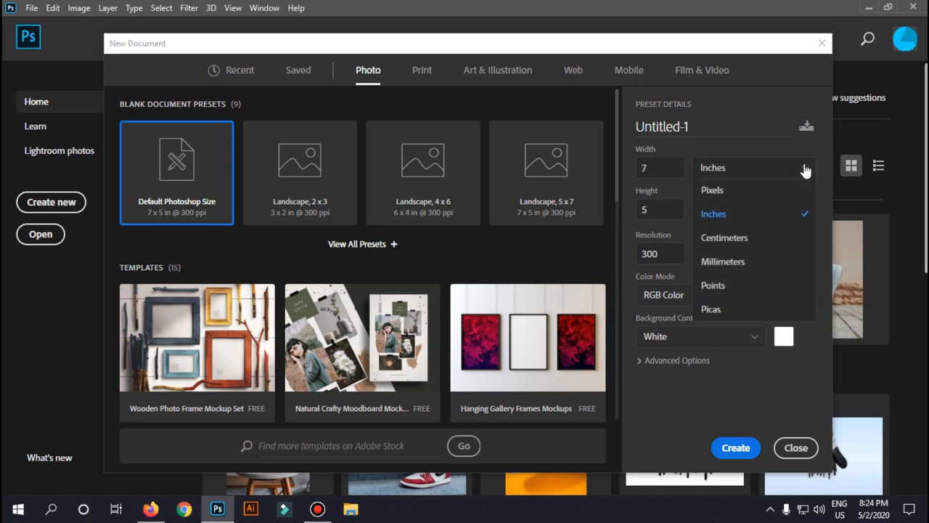
{"action": "left_click", "coordinate": [804, 169]}
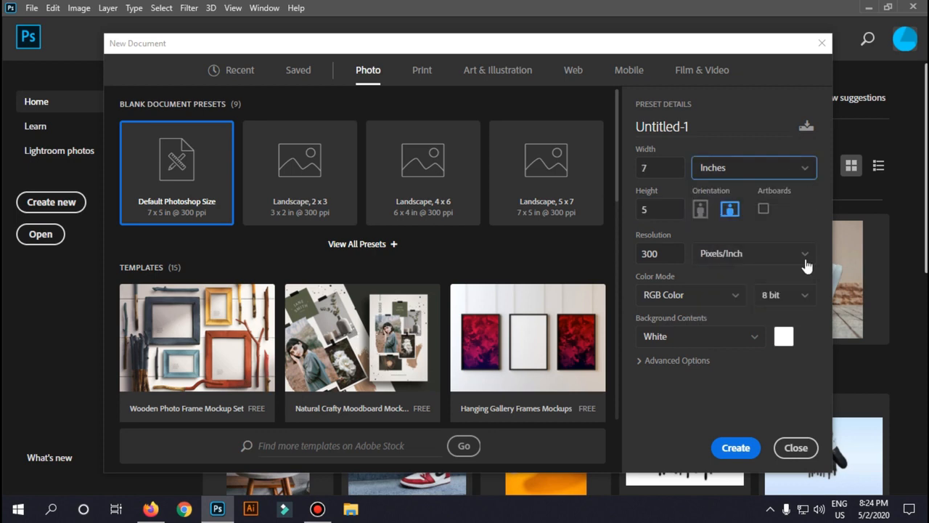
{"action": "left_click", "coordinate": [735, 448]}
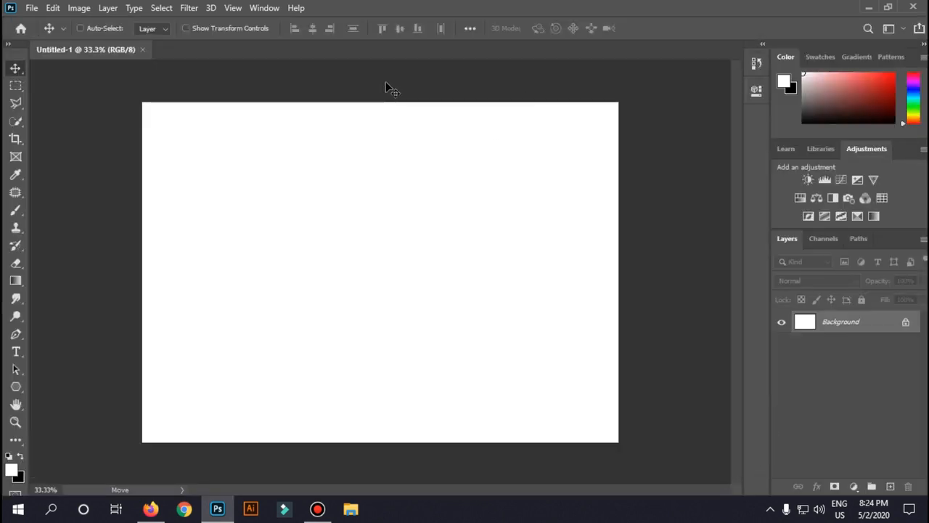
Unlock the Background layer into a regular layer and name it Background
{"action": "key", "text": "ctrl+0"}
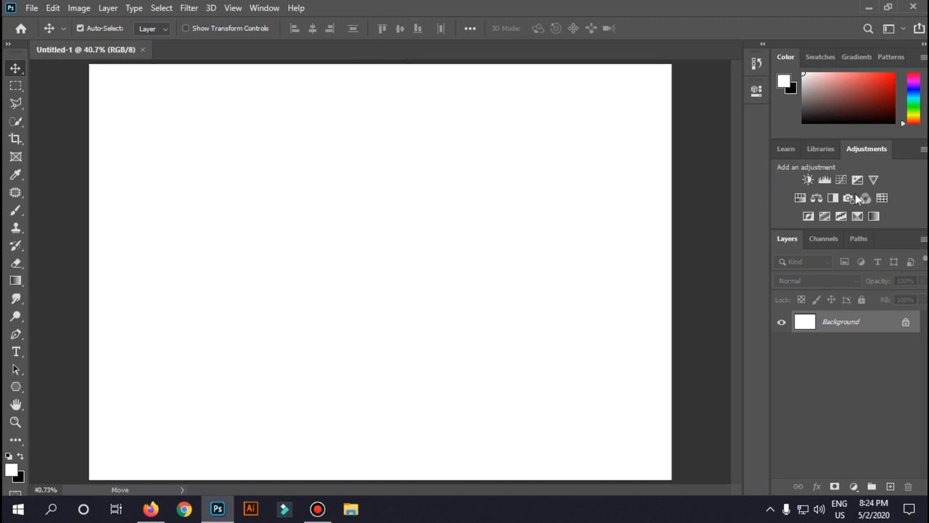
{"action": "left_click", "coordinate": [907, 323]}
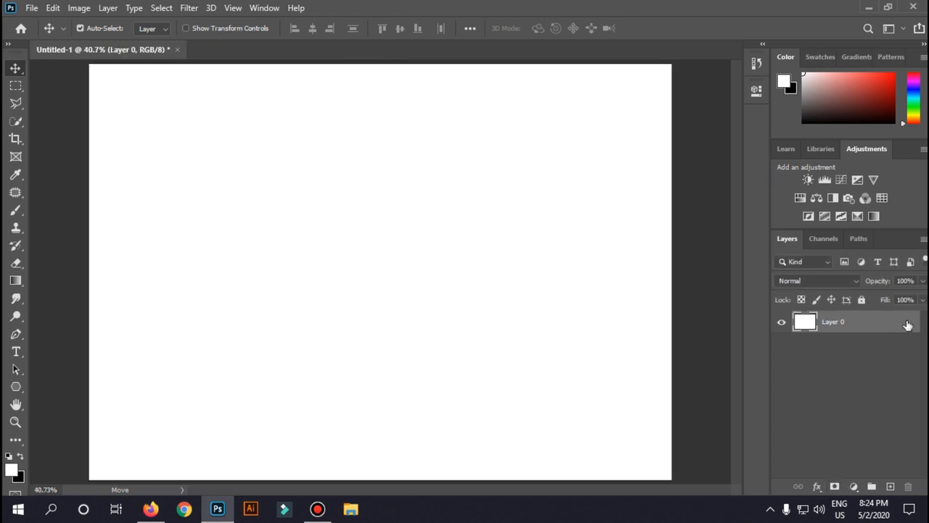
{"action": "double_click", "coordinate": [828, 321]}
{"action": "key", "text": "Return"}
{"action": "double_click", "coordinate": [824, 323]}
{"action": "key", "text": "BackSpace"}
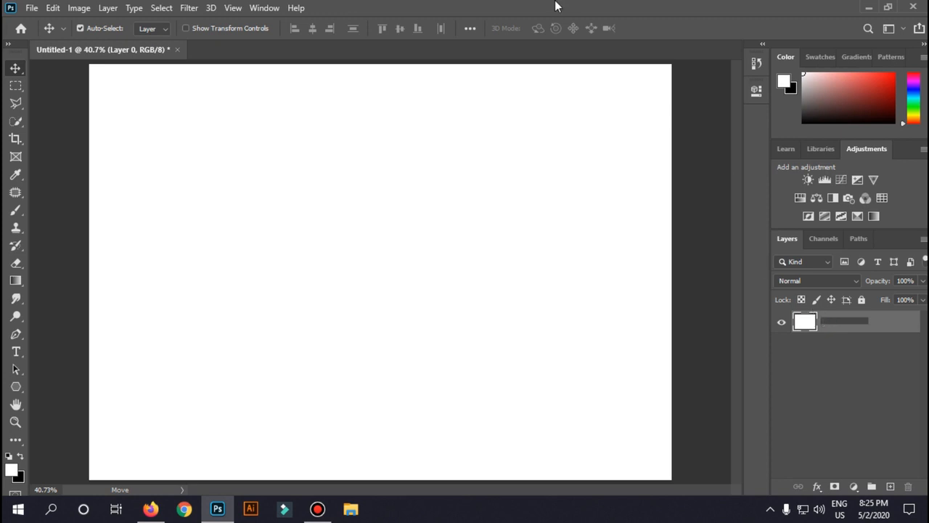
{"action": "mouse_move", "coordinate": [557, 6]}
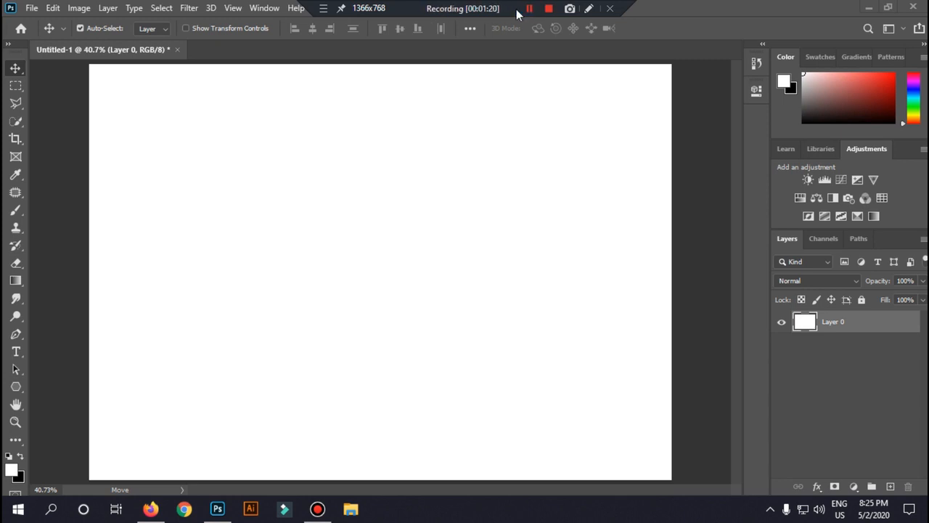
{"action": "double_click", "coordinate": [828, 322]}
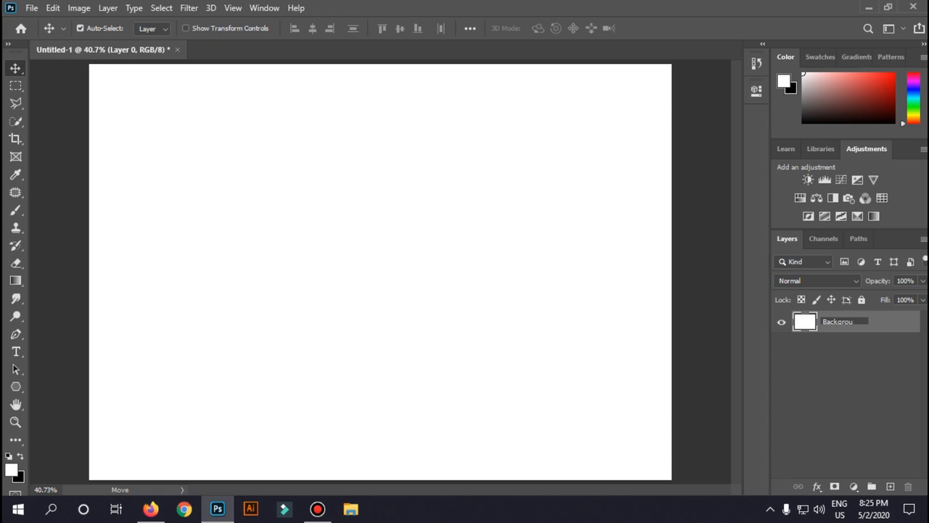
{"action": "key", "text": "Return"}
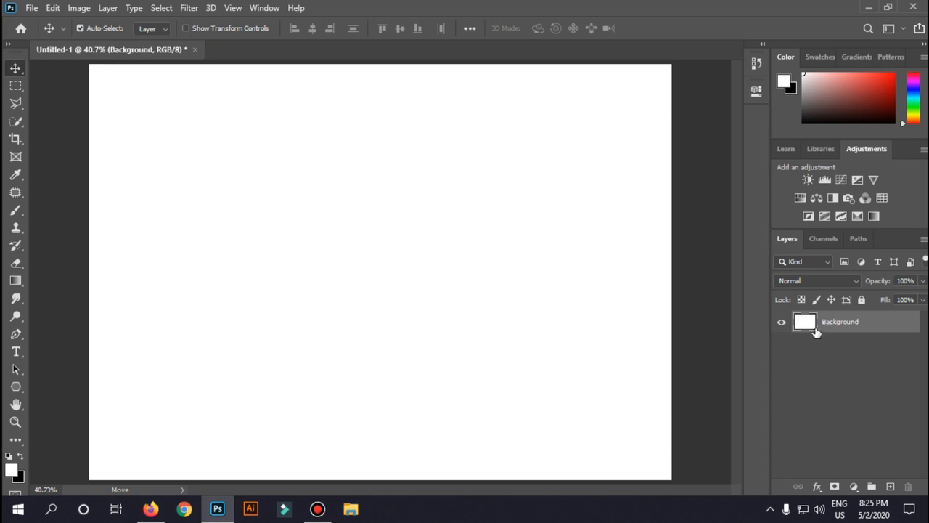
Activate the Horizontal Type tool and look through the available font families
{"action": "left_click", "coordinate": [16, 351]}
{"action": "left_click", "coordinate": [16, 351]}
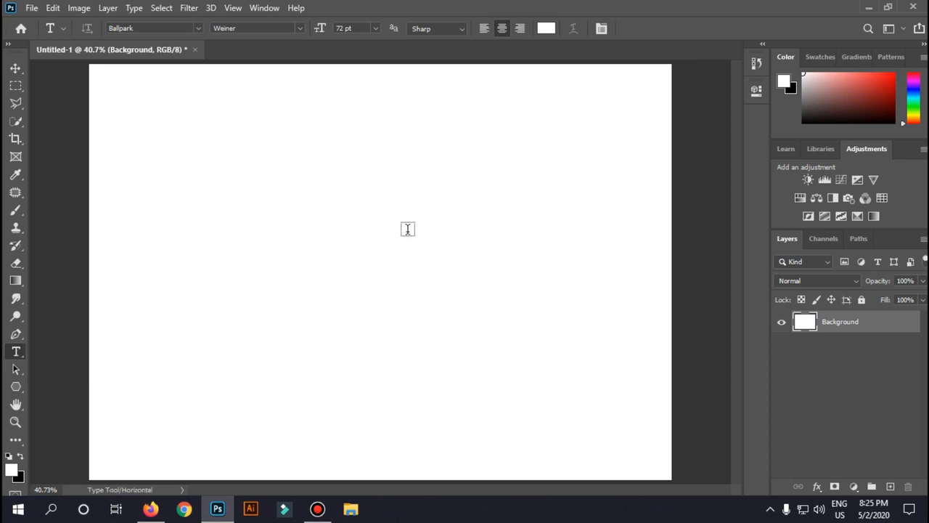
{"action": "left_click", "coordinate": [16, 69]}
{"action": "left_click", "coordinate": [17, 354]}
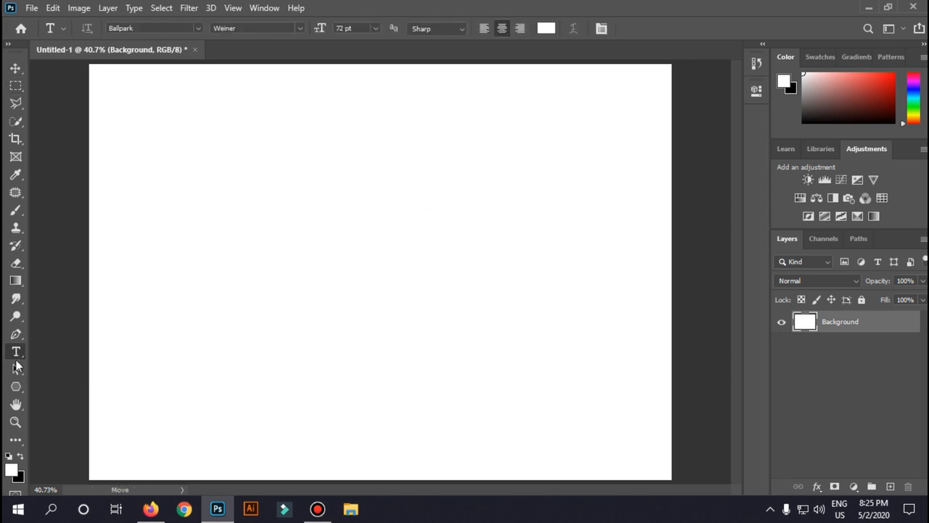
{"action": "left_click", "coordinate": [17, 356]}
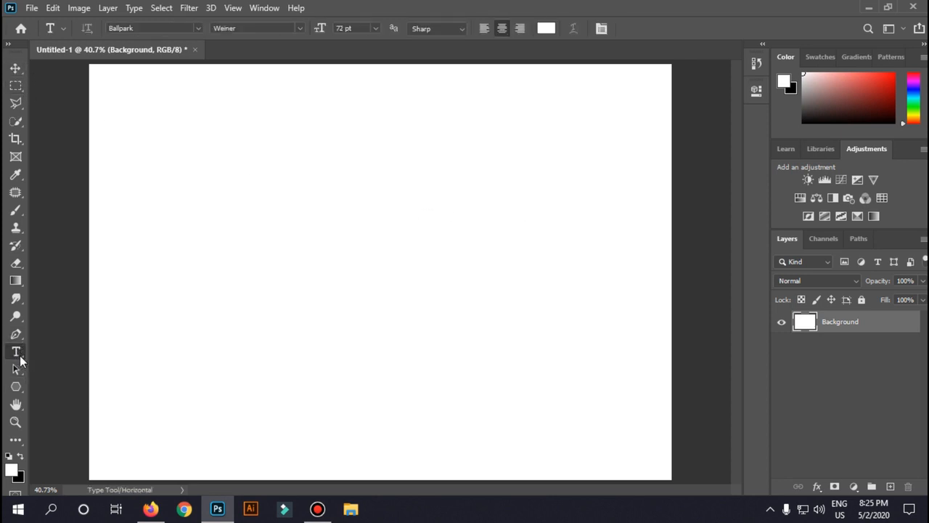
{"action": "left_click", "coordinate": [198, 29]}
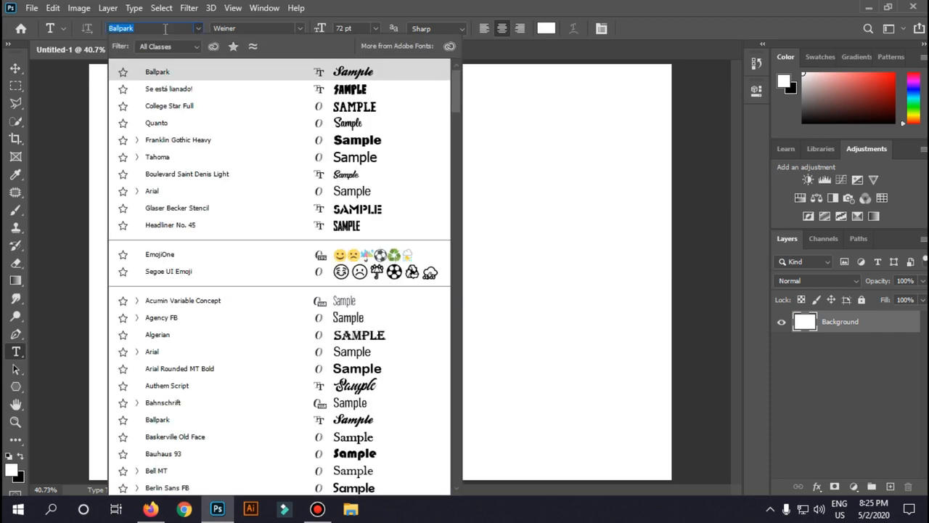
{"action": "key", "text": "Escape"}
Switch to Firefox, search the web for "adobe type kit" in a new tab and open the Adobe Fonts site
{"action": "left_click", "coordinate": [151, 508]}
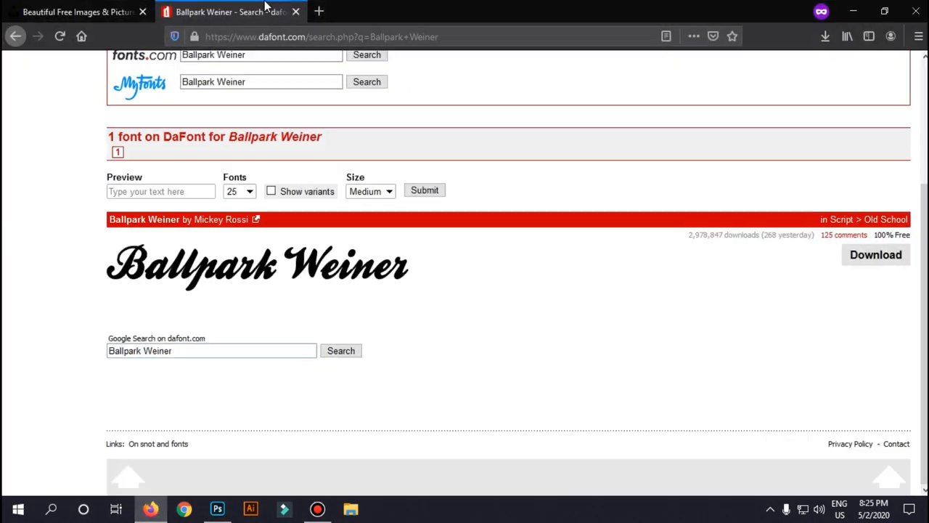
{"action": "left_click", "coordinate": [318, 15]}
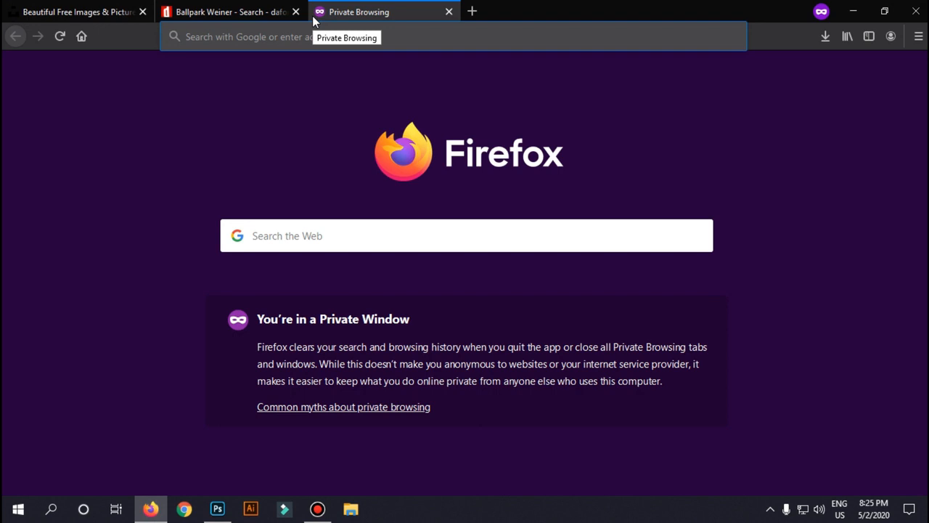
{"action": "type", "text": "adob"}
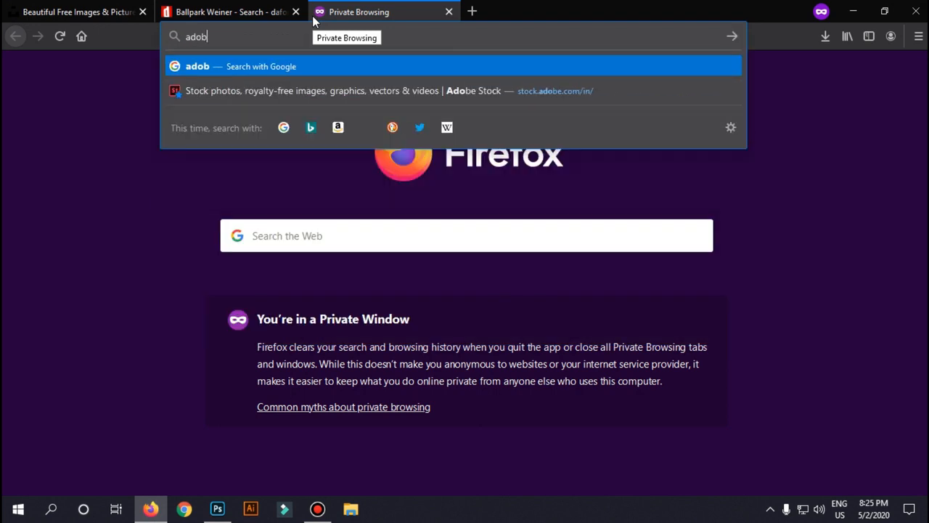
{"action": "type", "text": "e typ"}
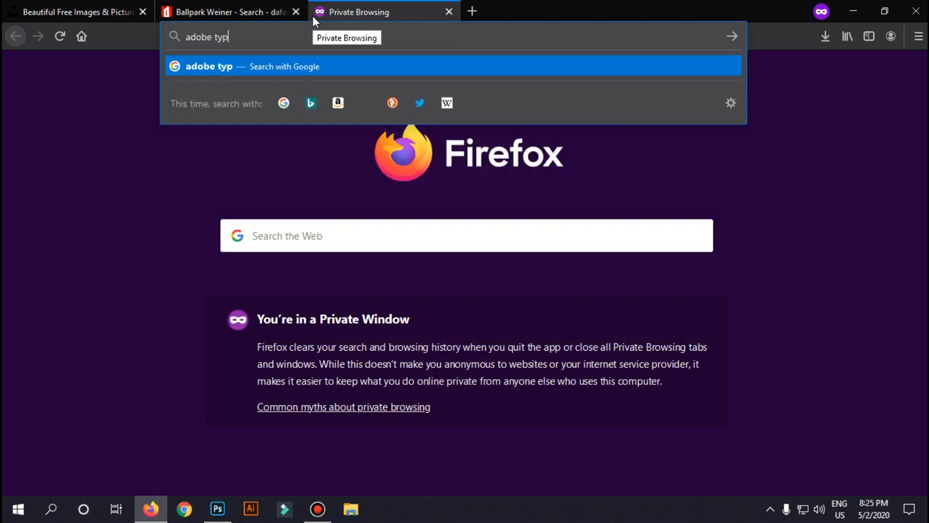
{"action": "type", "text": "e kit"}
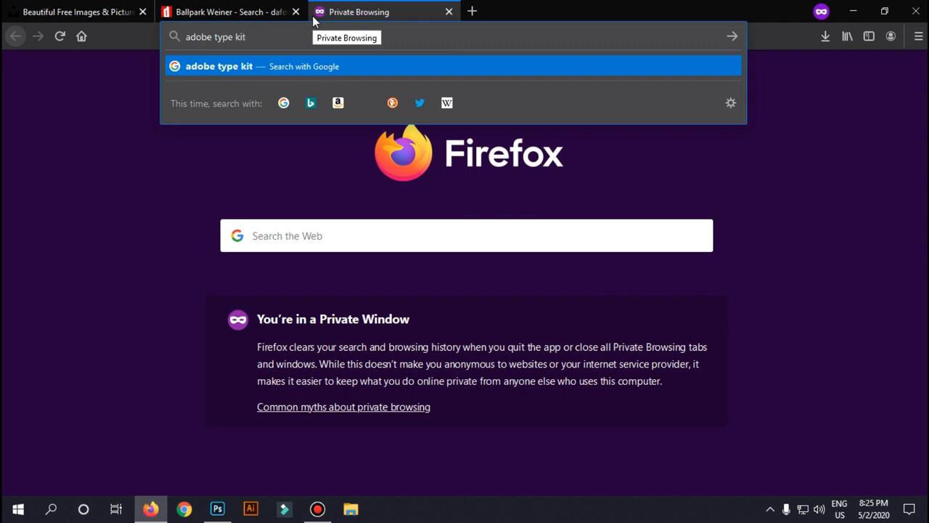
{"action": "key", "text": "Return"}
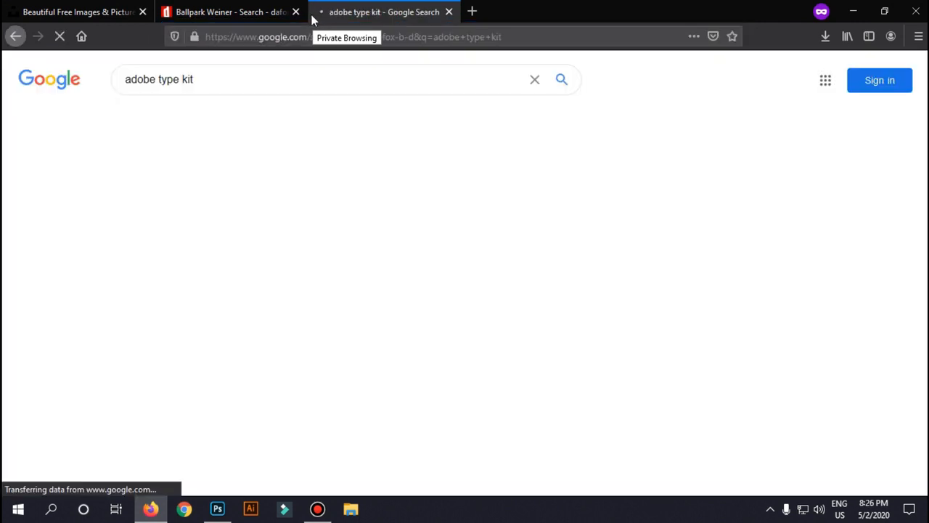
{"action": "left_click", "coordinate": [274, 230]}
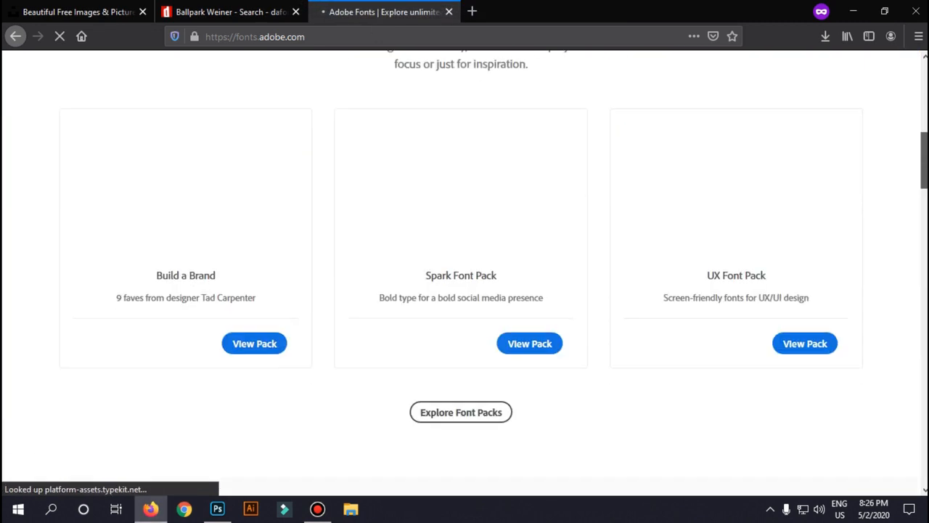
Browse the font packs and font families on the Adobe Fonts home page, and return to the DaFont Ballpark Weiner page
{"action": "scroll", "coordinate": [464, 272], "scroll_direction": "down", "scroll_amount": 11}
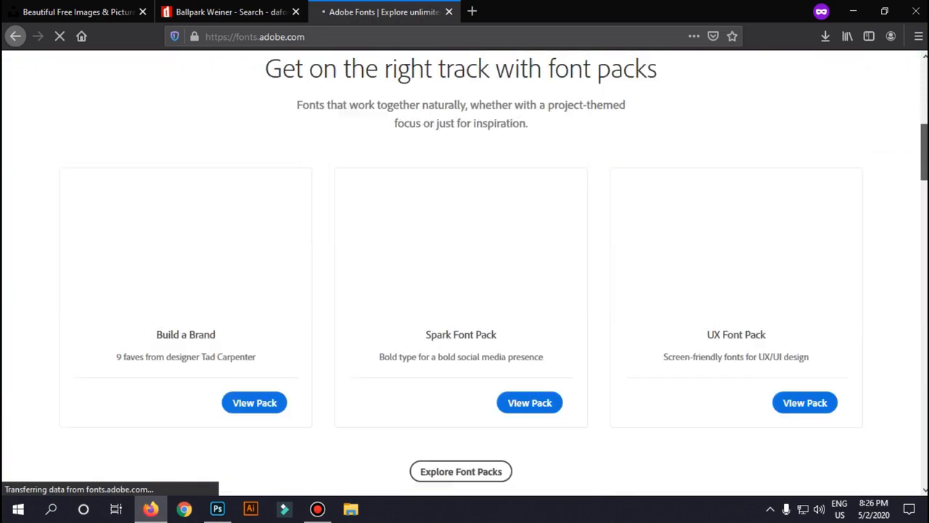
{"action": "scroll", "coordinate": [464, 272], "scroll_direction": "down", "scroll_amount": 5}
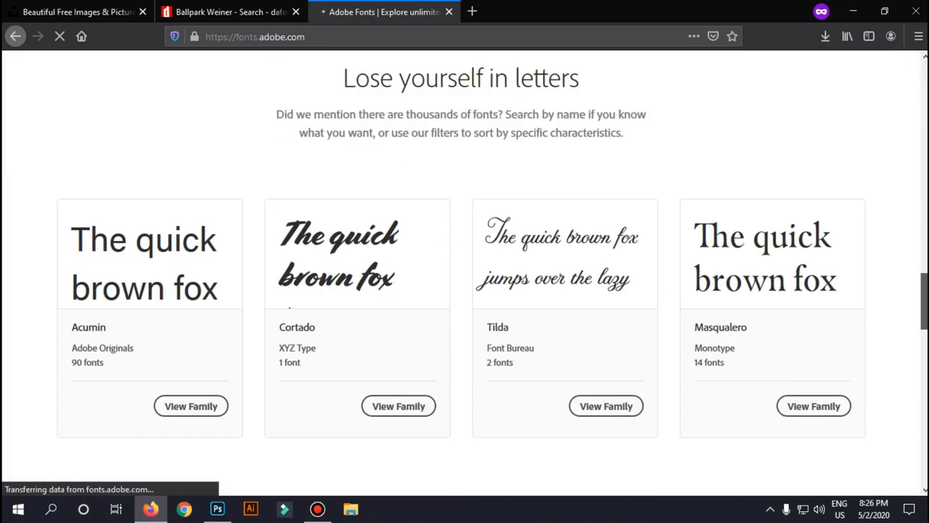
{"action": "mouse_move", "coordinate": [924, 292]}
{"action": "left_mouse_down"}
{"action": "mouse_move", "coordinate": [924, 323]}
{"action": "mouse_move", "coordinate": [925, 73]}
{"action": "mouse_move", "coordinate": [924, 410]}
{"action": "mouse_move", "coordinate": [925, 274]}
{"action": "mouse_move", "coordinate": [924, 302]}
{"action": "mouse_move", "coordinate": [925, 282]}
{"action": "left_mouse_up"}
{"action": "left_click", "coordinate": [231, 11]}
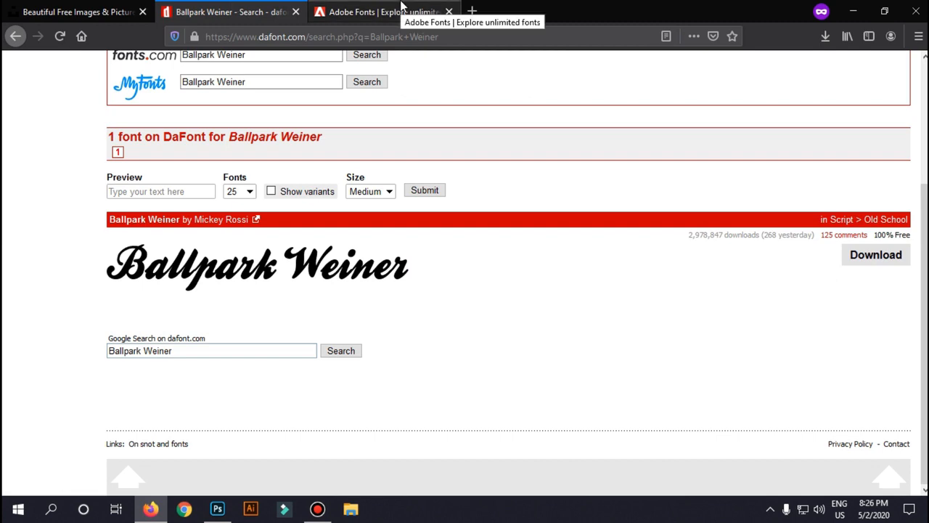
Look over the Adobe Fonts home page, including its font families and font packs, and switch back to Photoshop
{"action": "mouse_move", "coordinate": [402, 1]}
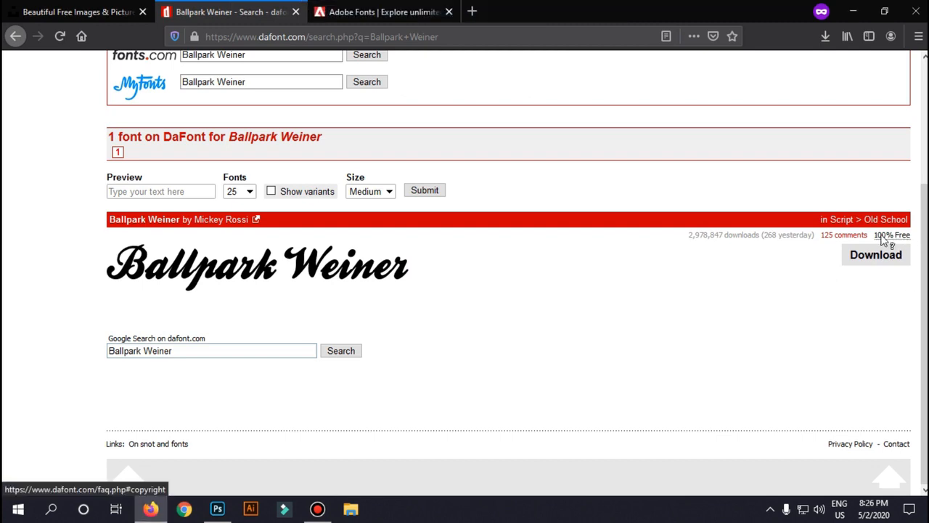
{"action": "left_click", "coordinate": [365, 7]}
{"action": "scroll", "coordinate": [616, 269], "scroll_direction": "down", "scroll_amount": 10}
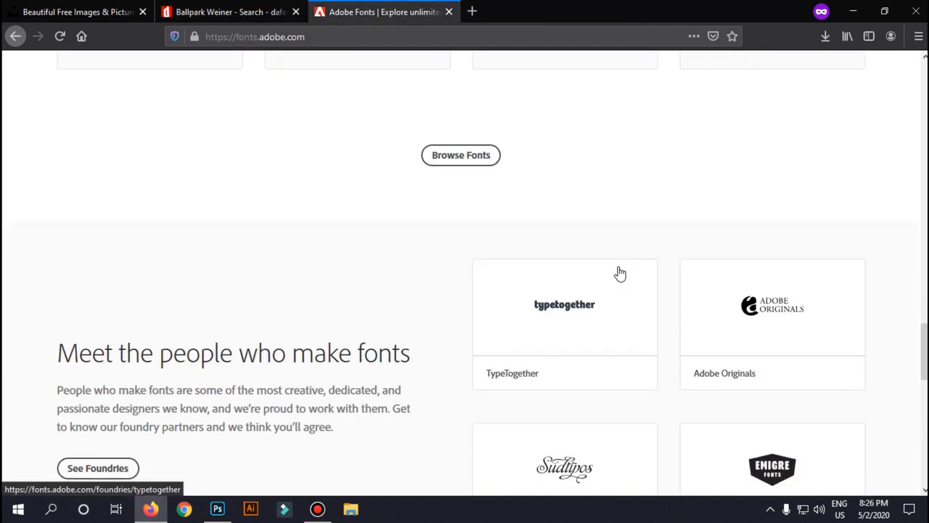
{"action": "scroll", "coordinate": [618, 270], "scroll_direction": "up", "scroll_amount": 5}
{"action": "scroll", "coordinate": [623, 272], "scroll_direction": "up", "scroll_amount": 3}
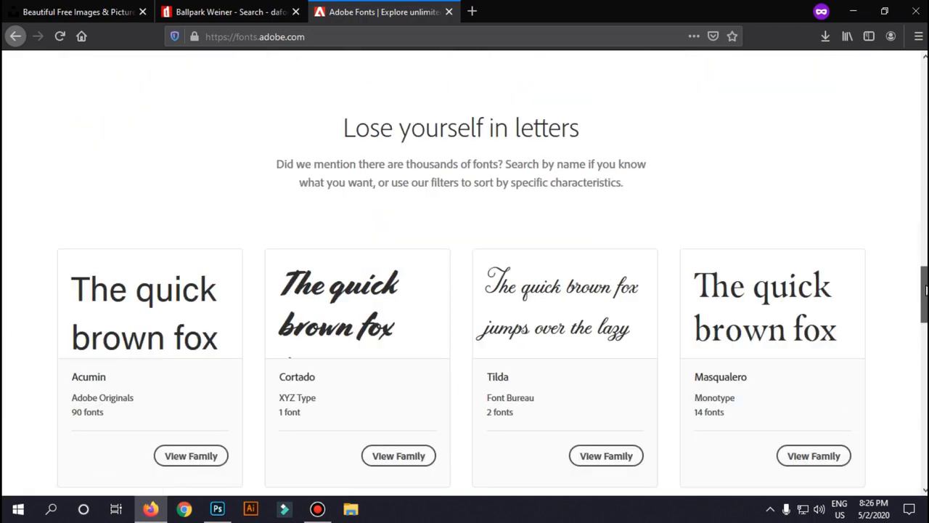
{"action": "scroll", "coordinate": [623, 271], "scroll_direction": "up", "scroll_amount": 10}
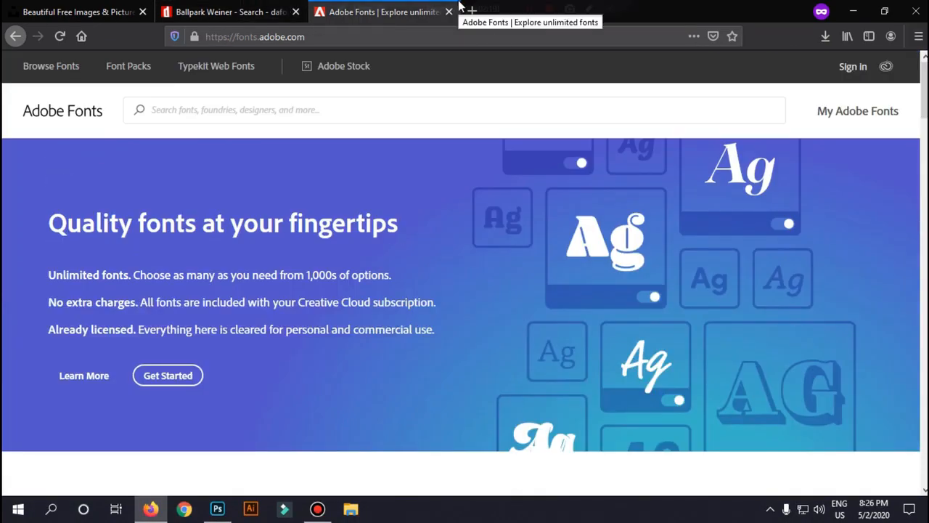
{"action": "scroll", "coordinate": [484, 188], "scroll_direction": "down", "scroll_amount": 5}
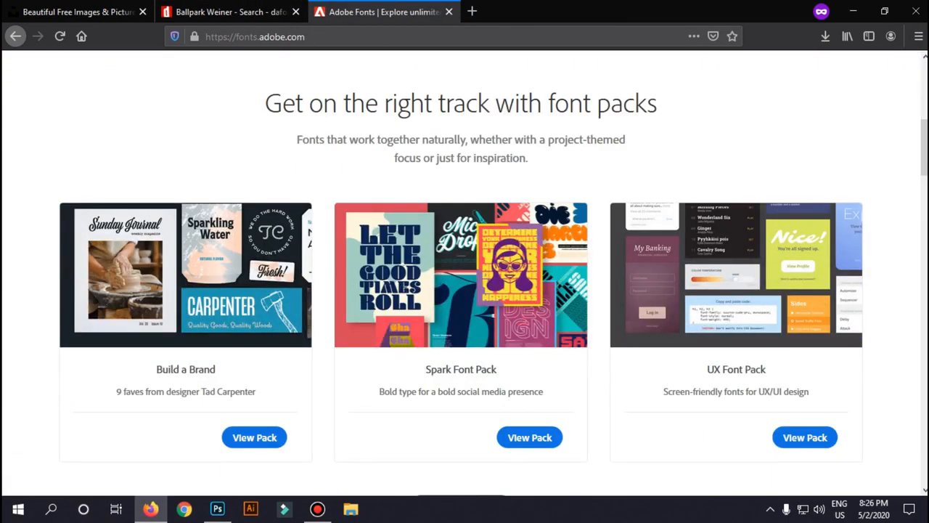
{"action": "left_click", "coordinate": [862, 6]}
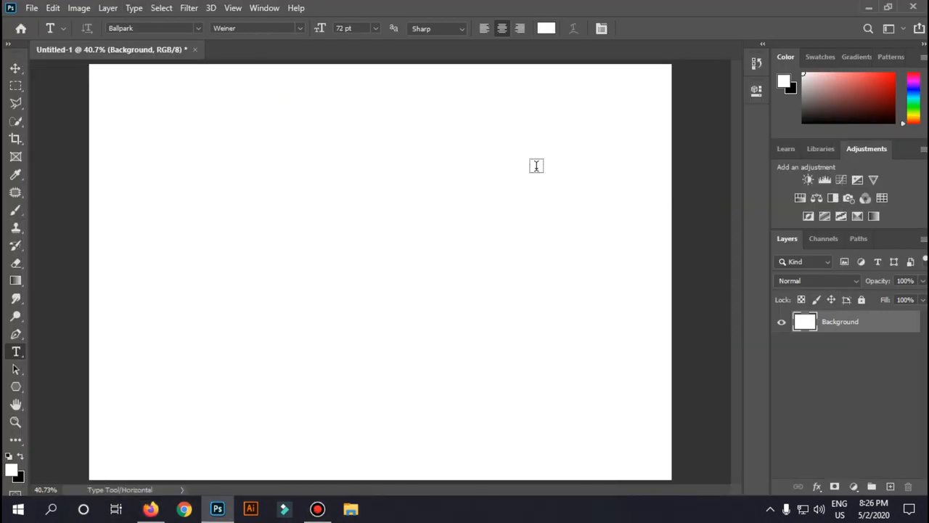
Add a black (000000) Solid Color fill layer above the Background layer
{"action": "left_click", "coordinate": [854, 484]}
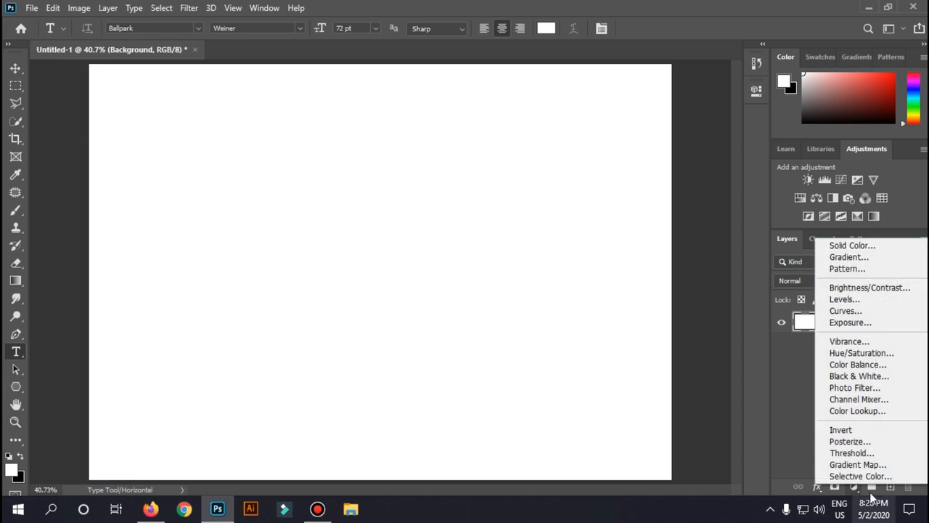
{"action": "left_click", "coordinate": [852, 245]}
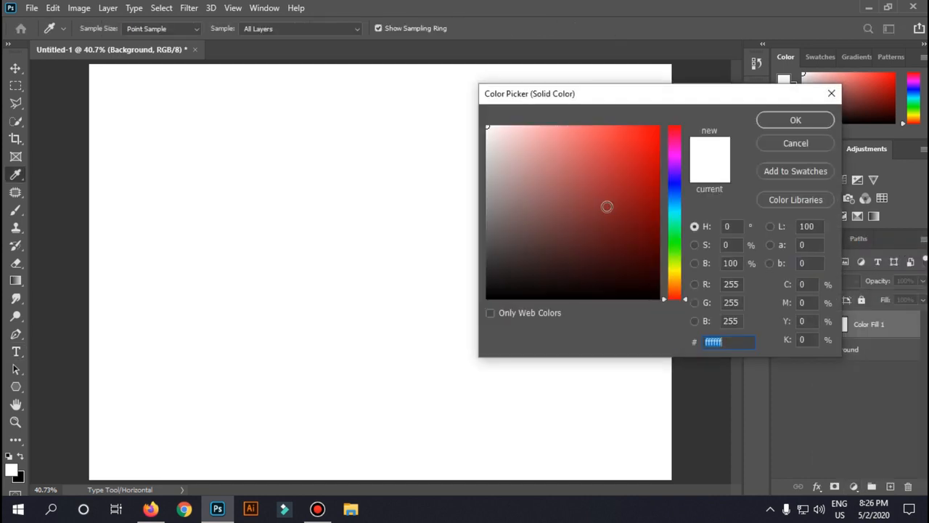
{"action": "type", "text": "000000"}
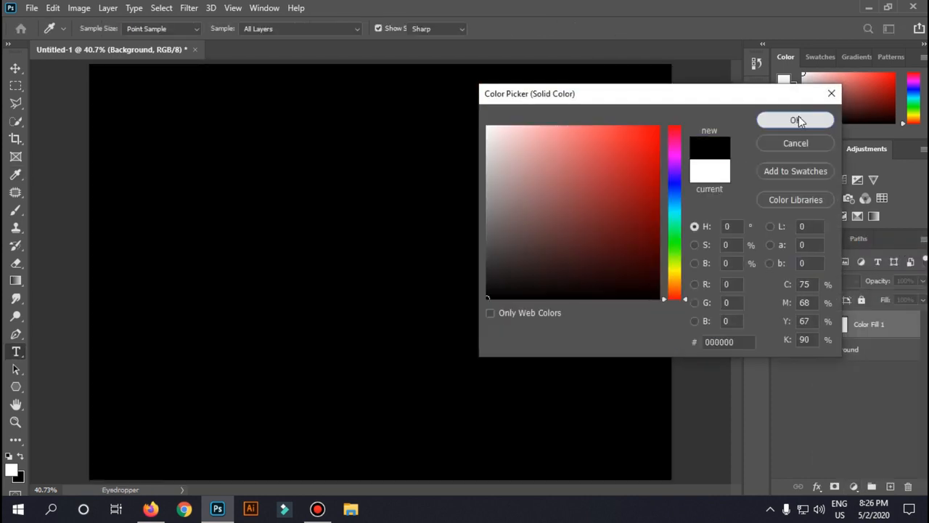
{"action": "left_click", "coordinate": [798, 119]}
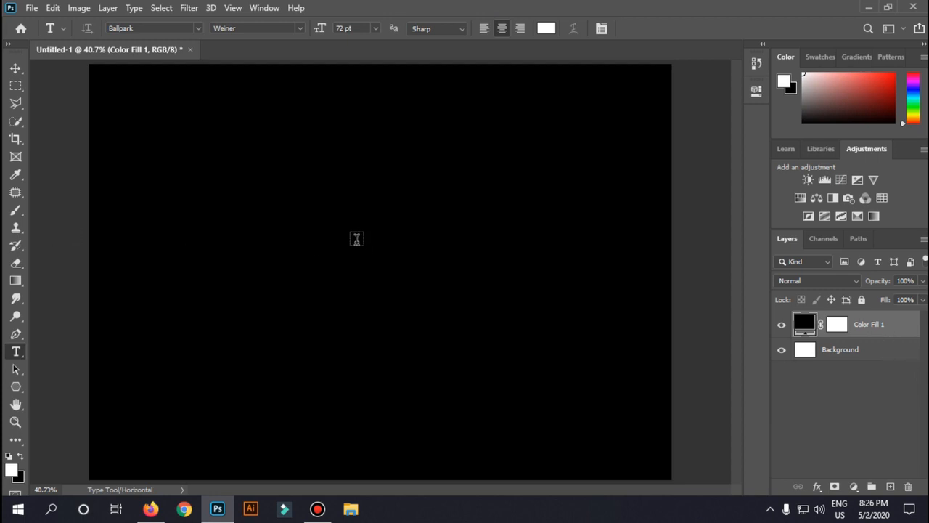
Add a white text layer reading "Lets" in Ballpark Weiner at 72 pt in the upper middle of the canvas
{"action": "left_click", "coordinate": [316, 226]}
{"action": "left_click_drag", "start_coordinate": [344, 76], "coordinate": [344, 76]}
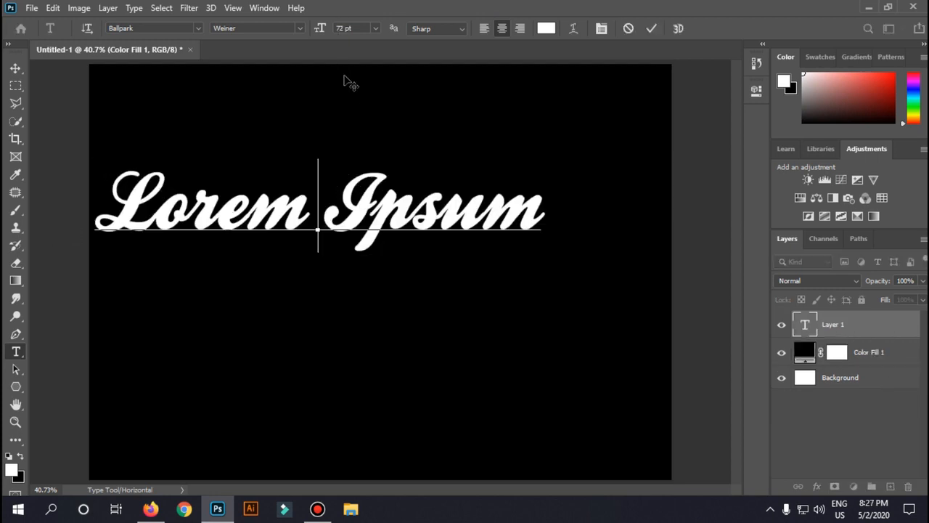
{"action": "type", "text": "L"}
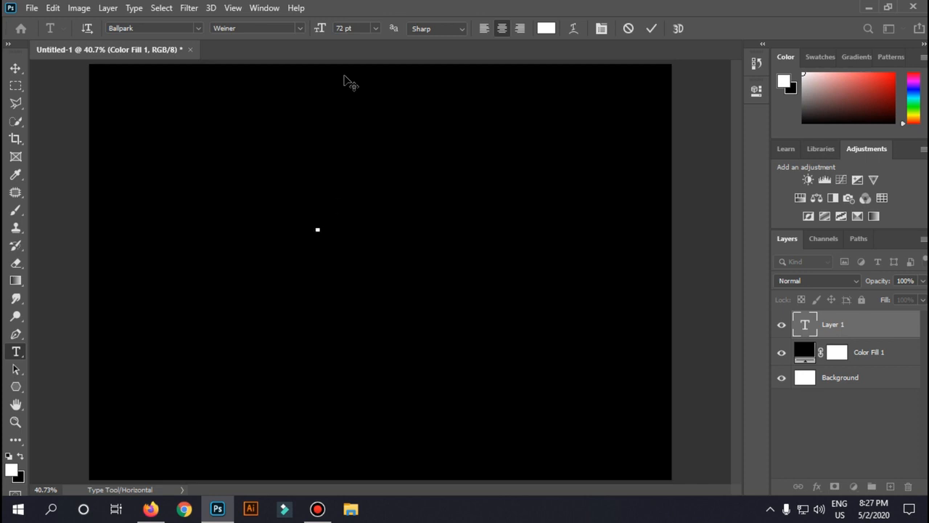
{"action": "type", "text": "ets"}
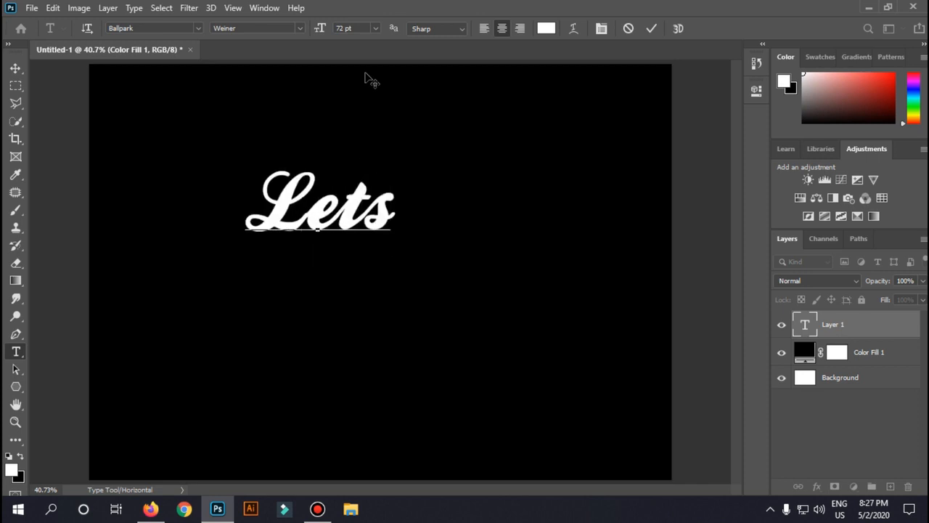
{"action": "key", "text": "Left"}
{"action": "key", "text": "Left"}
{"action": "key", "text": "Left"}
{"action": "left_click", "coordinate": [651, 28]}
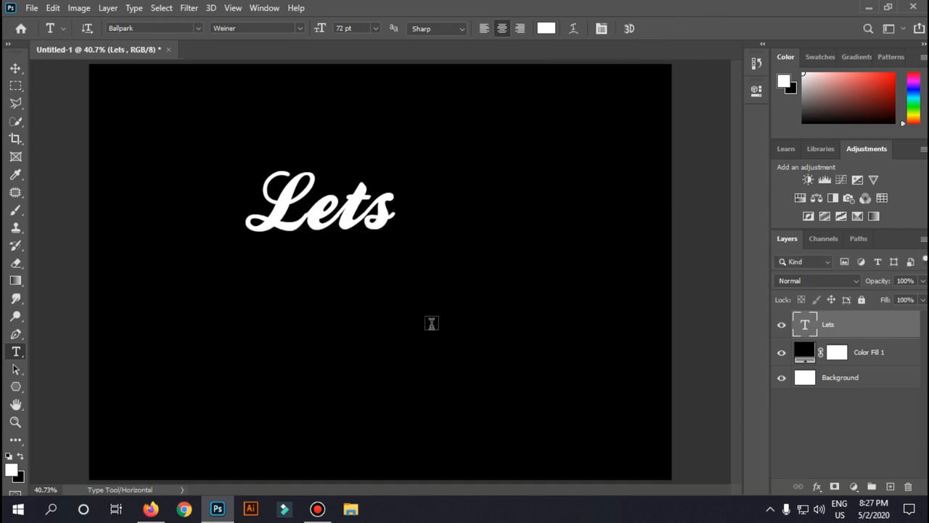
Add a separate text layer reading "have" below and slightly to the right of "Lets"
{"action": "left_click", "coordinate": [392, 292]}
{"action": "key", "text": "BackSpace"}
{"action": "type", "text": "have"}
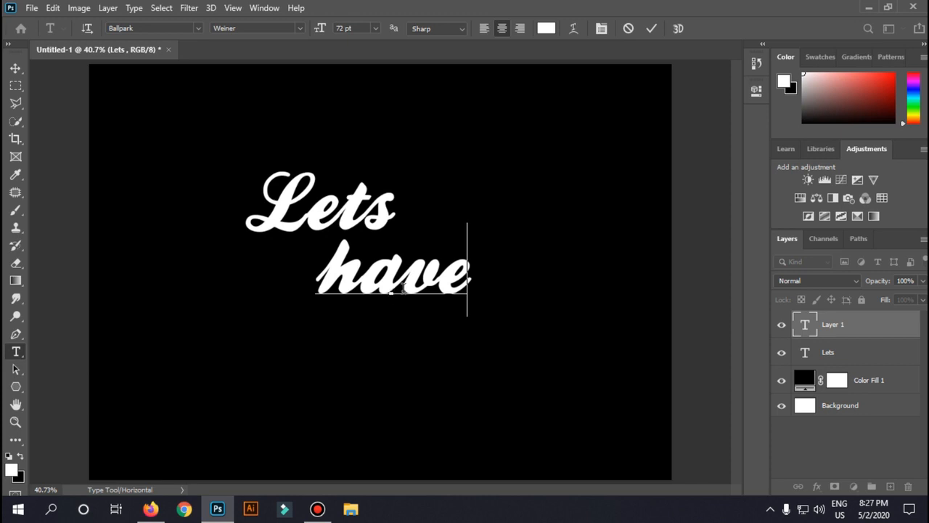
{"action": "left_click", "coordinate": [651, 28]}
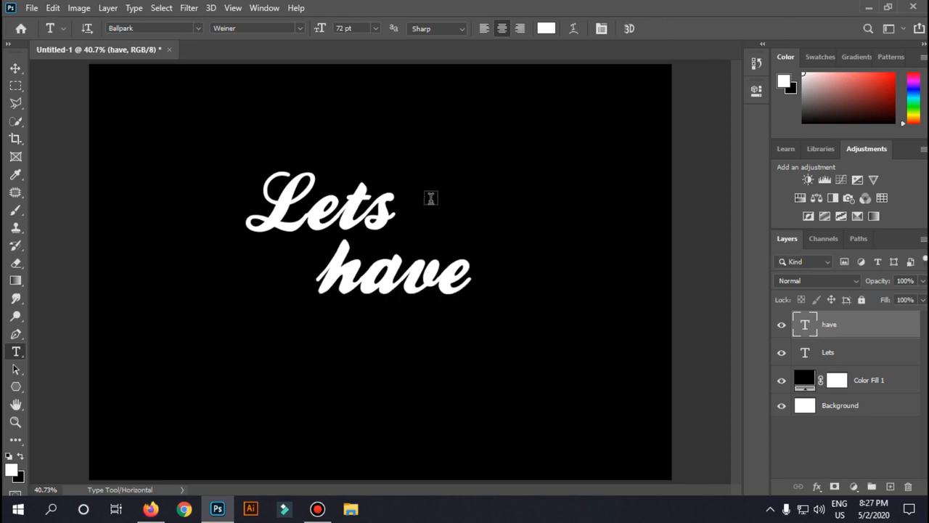
Add a third text layer reading "Fun" below the other two words and activate the Move tool
{"action": "left_click", "coordinate": [286, 378]}
{"action": "key", "text": "BackSpace"}
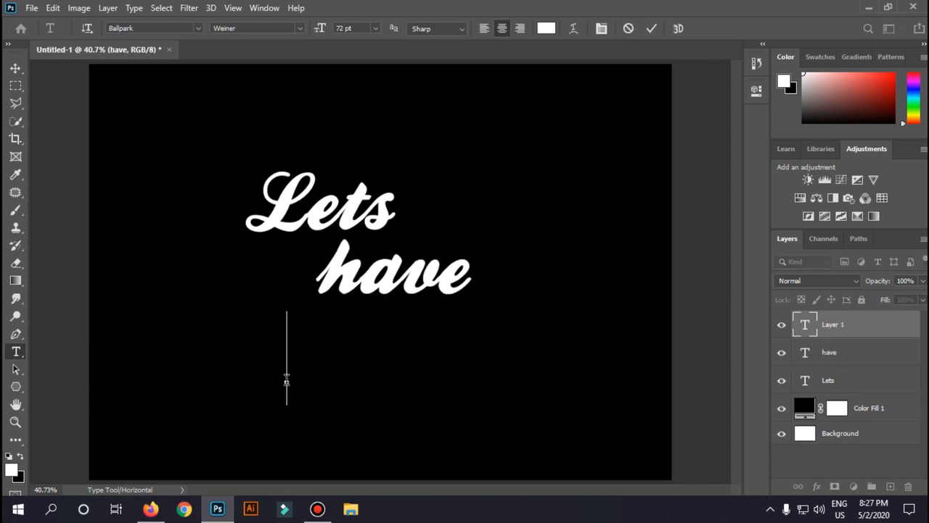
{"action": "type", "text": "Fun"}
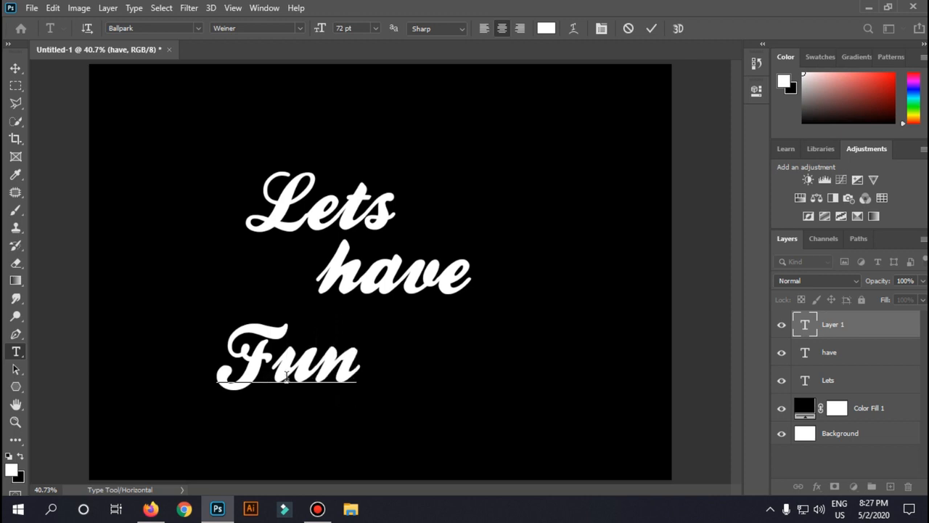
{"action": "left_click", "coordinate": [15, 67]}
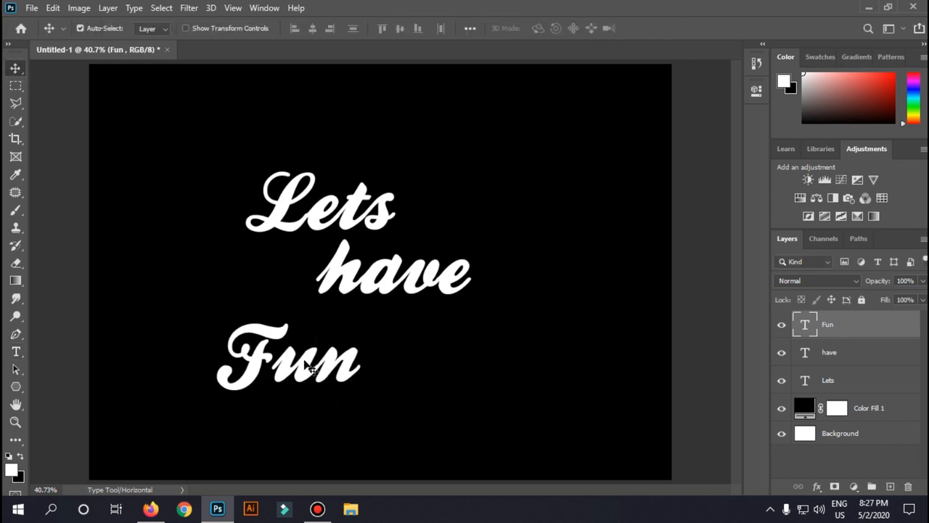
Scale the "have" text down to about 47% and position it directly beneath "Lets"
{"action": "left_click", "coordinate": [367, 279]}
{"action": "key", "text": "ctrl+t"}
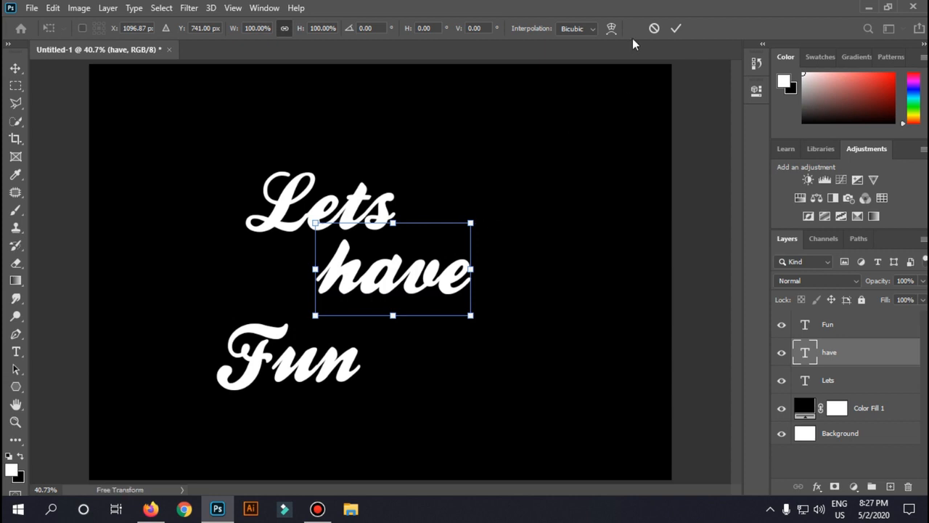
{"action": "left_click", "coordinate": [654, 28]}
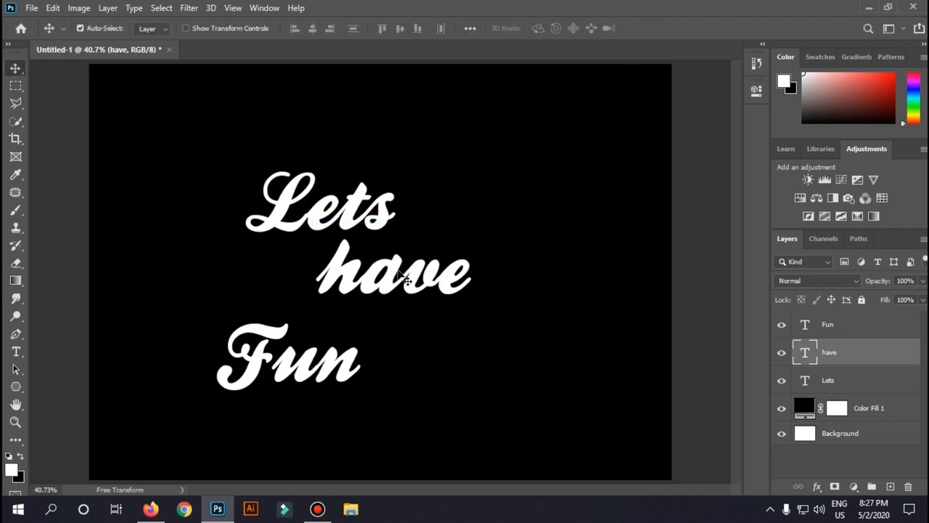
{"action": "left_click", "coordinate": [52, 7]}
{"action": "mouse_move", "coordinate": [217, 316]}
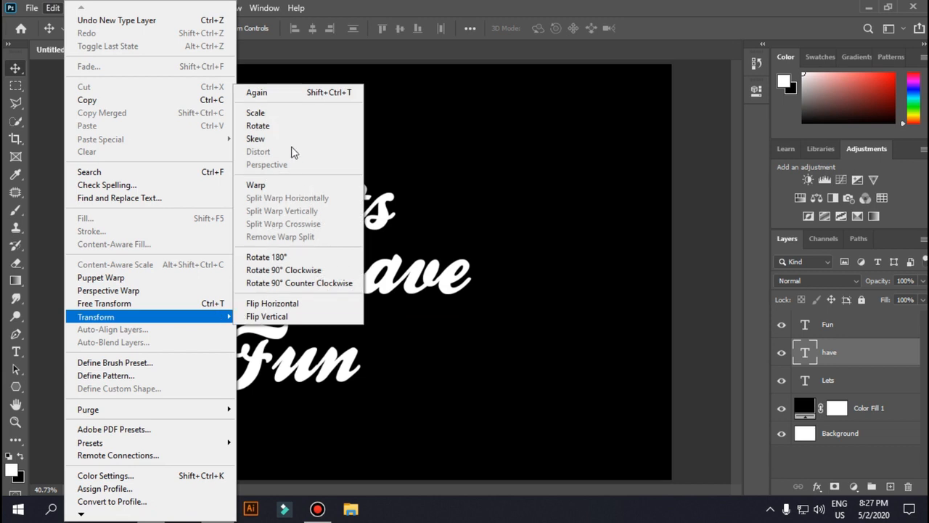
{"action": "left_click", "coordinate": [293, 113]}
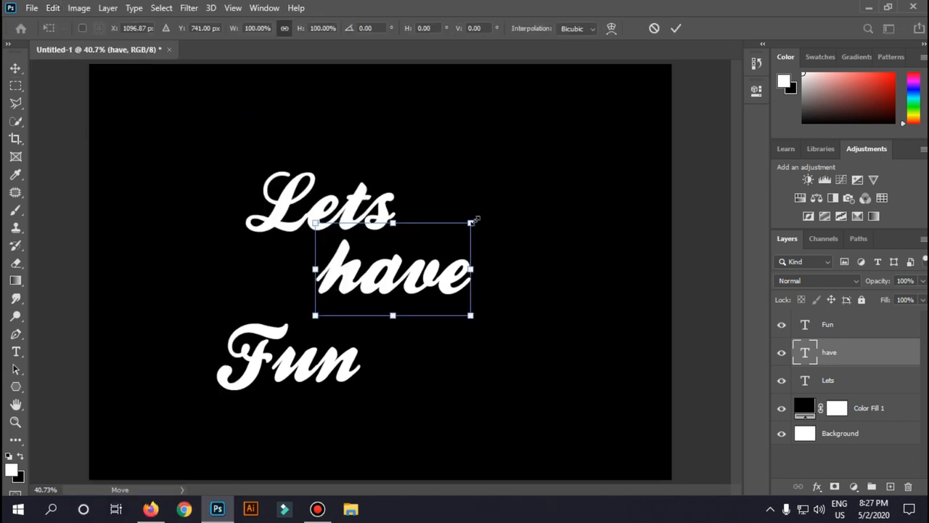
{"action": "left_click_drag", "start_coordinate": [476, 220], "coordinate": [389, 271]}
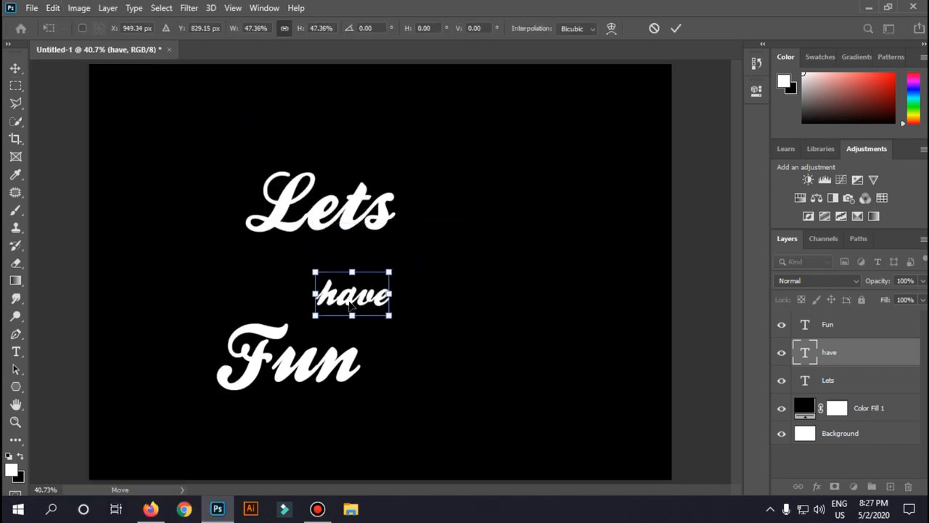
{"action": "left_click_drag", "start_coordinate": [351, 307], "coordinate": [370, 273]}
{"action": "key", "text": "Return"}
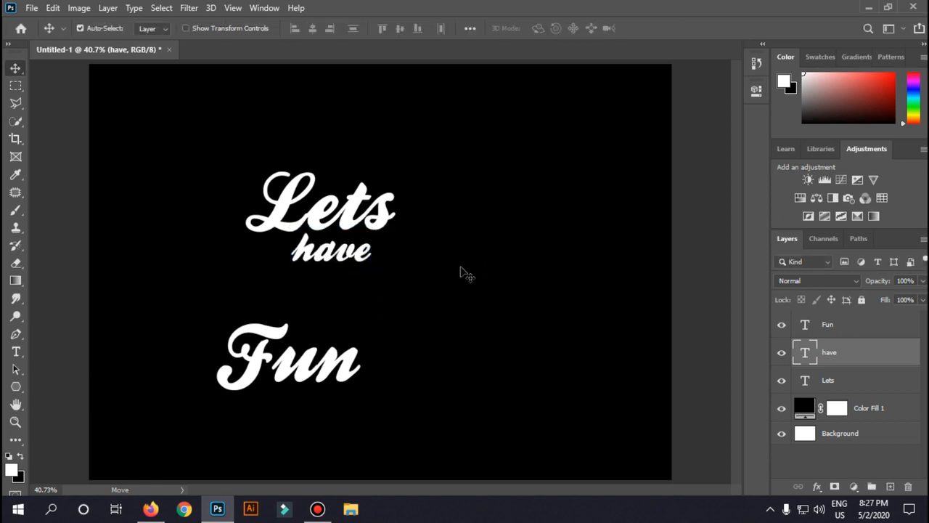
Move the "Fun" text up so it tucks against "have", and enlarge it slightly
{"action": "left_click_drag", "start_coordinate": [288, 376], "coordinate": [285, 295]}
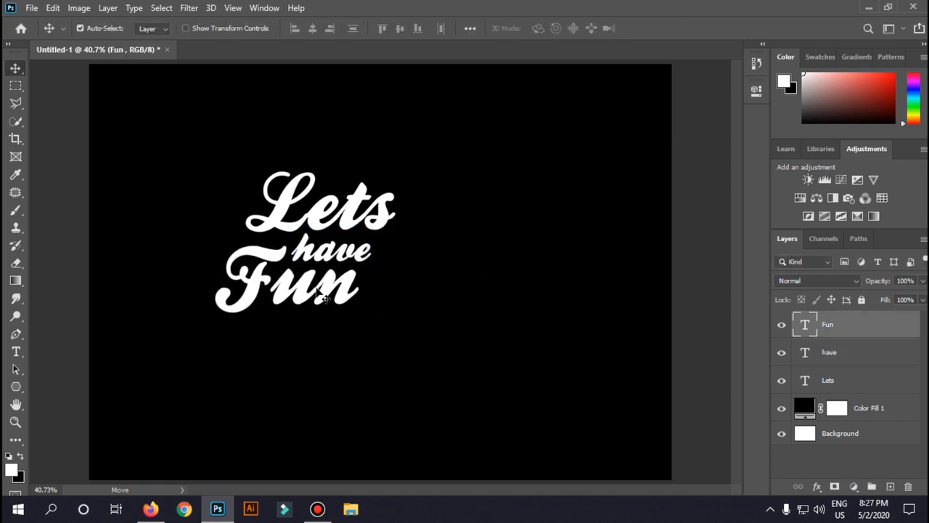
{"action": "key", "text": "ctrl+t"}
{"action": "mouse_move", "coordinate": [358, 232]}
{"action": "left_mouse_down"}
{"action": "mouse_move", "coordinate": [379, 208]}
{"action": "mouse_move", "coordinate": [373, 224]}
{"action": "left_mouse_up"}
{"action": "key", "text": "Return"}
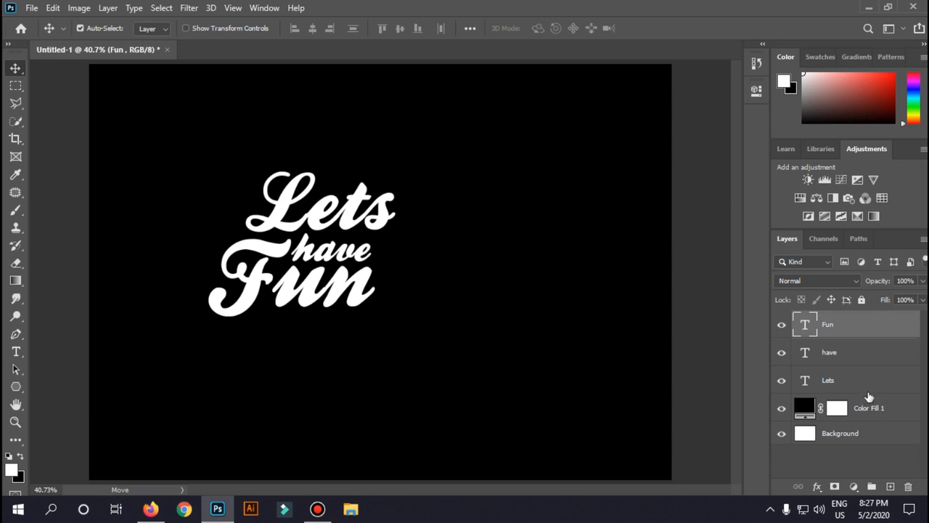
Try grouping the Fun, have and Lets layers, inspect the group's contents, and ungroup them again
{"action": "left_click", "coordinate": [870, 389]}
{"action": "left_click", "coordinate": [854, 354]}
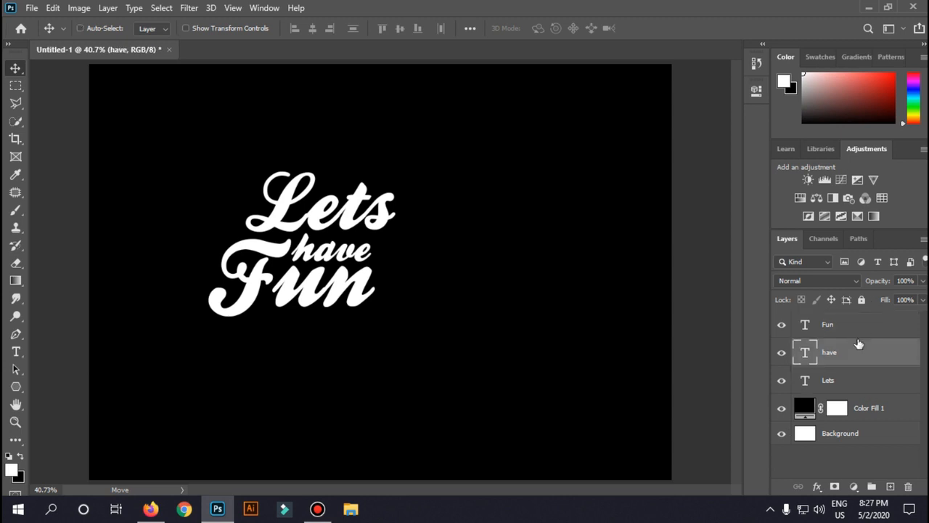
{"action": "left_click", "coordinate": [858, 371], "text": "shift"}
{"action": "left_click", "coordinate": [859, 329], "text": "shift"}
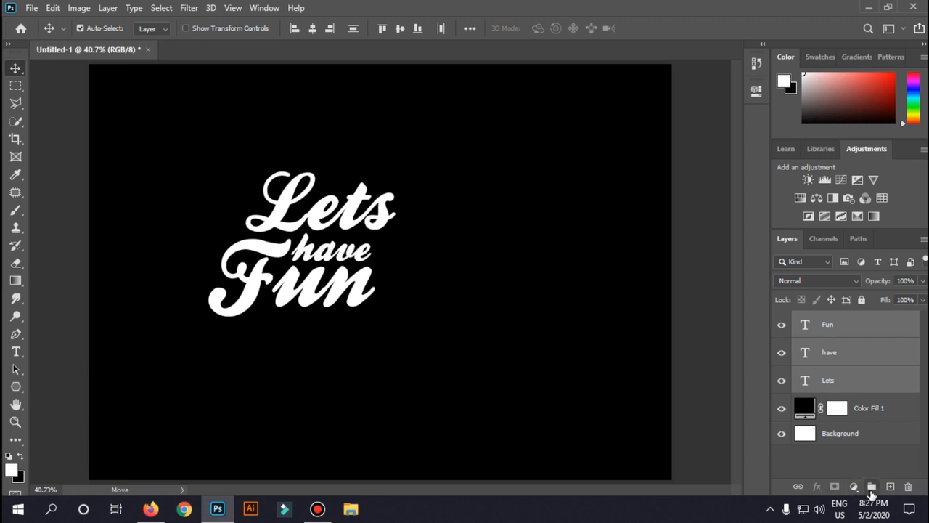
{"action": "left_click", "coordinate": [871, 487]}
{"action": "left_click", "coordinate": [798, 320]}
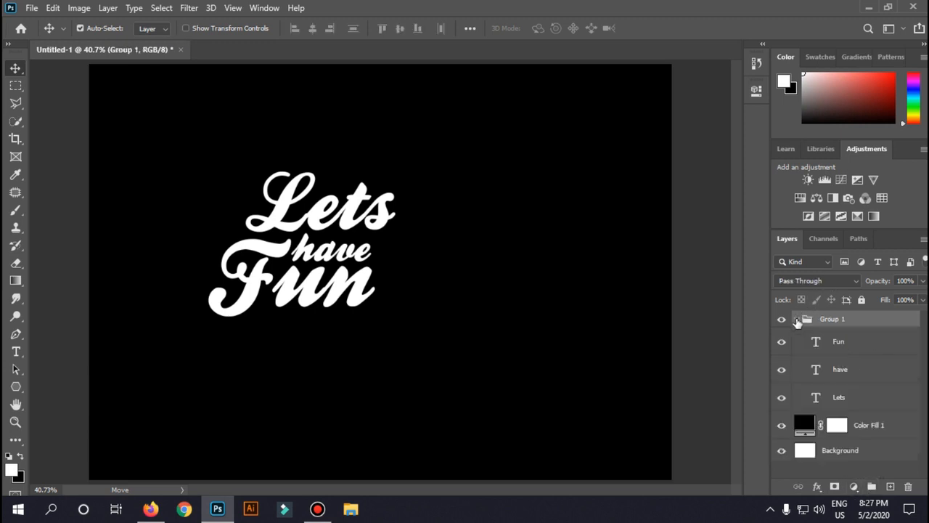
{"action": "left_click", "coordinate": [797, 320]}
{"action": "left_click", "coordinate": [798, 320]}
{"action": "left_click", "coordinate": [798, 320]}
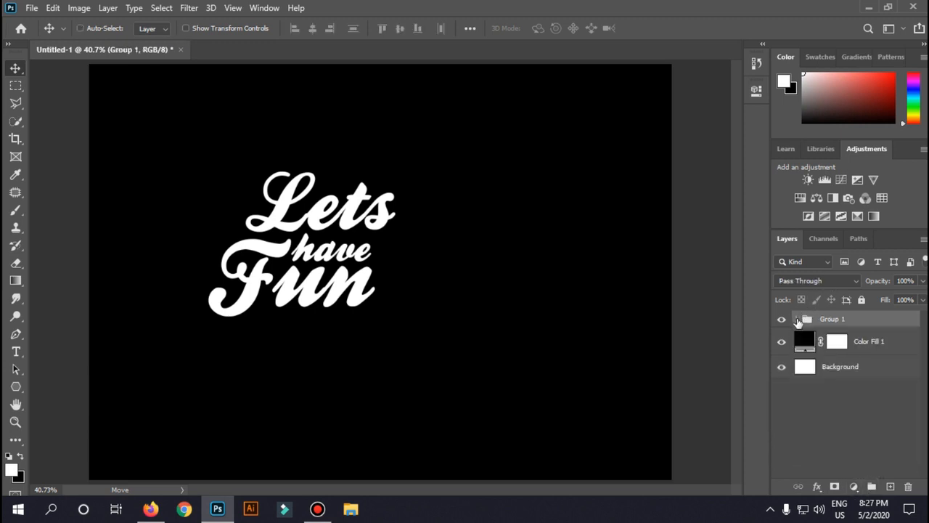
{"action": "key", "text": "ctrl+shift+g"}
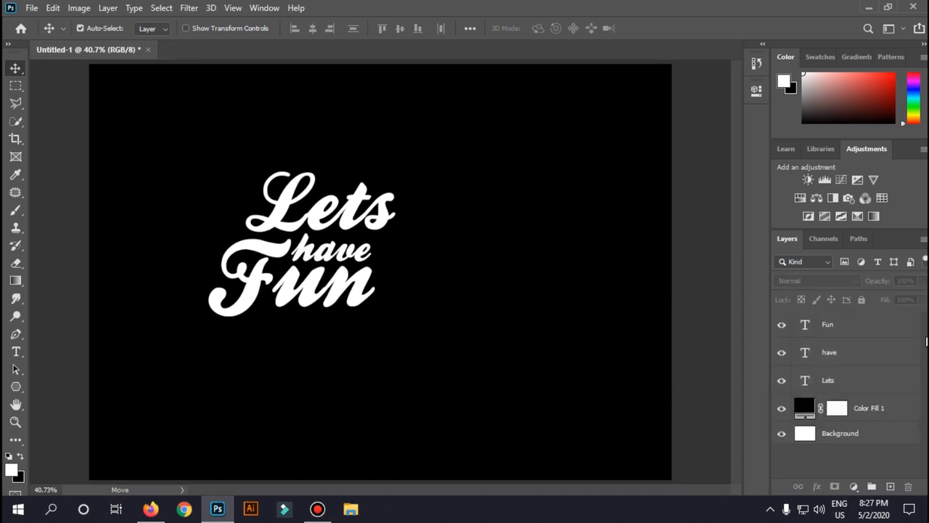
Place the Lets, have and Fun text layers in one layer group and expand the group
{"action": "left_click", "coordinate": [840, 386], "text": "ctrl"}
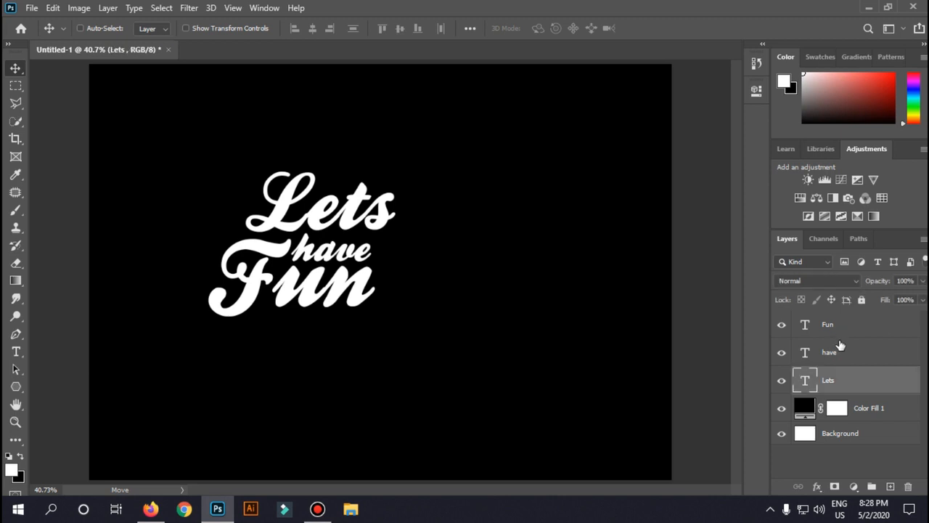
{"action": "left_click", "coordinate": [839, 349], "text": "ctrl"}
{"action": "left_click", "coordinate": [839, 327], "text": "ctrl"}
{"action": "left_click", "coordinate": [872, 486]}
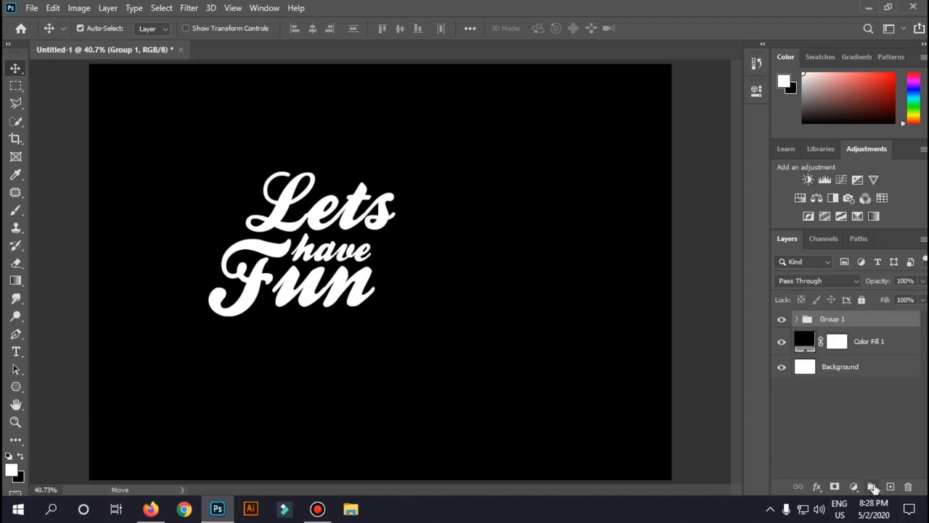
{"action": "left_click", "coordinate": [795, 320]}
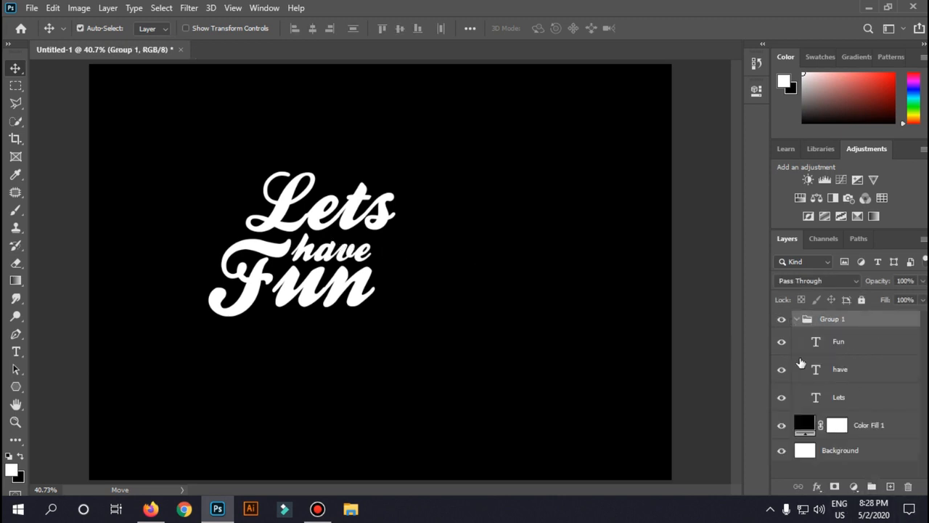
Merge the Fun, have and Lets text layers inside Group 1 into a single layer
{"action": "left_click", "coordinate": [796, 320]}
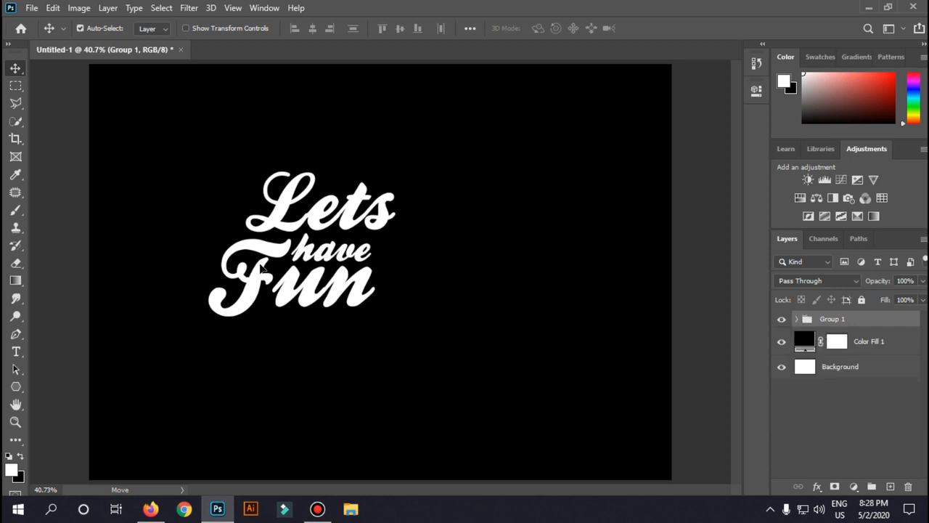
{"action": "left_click", "coordinate": [312, 285]}
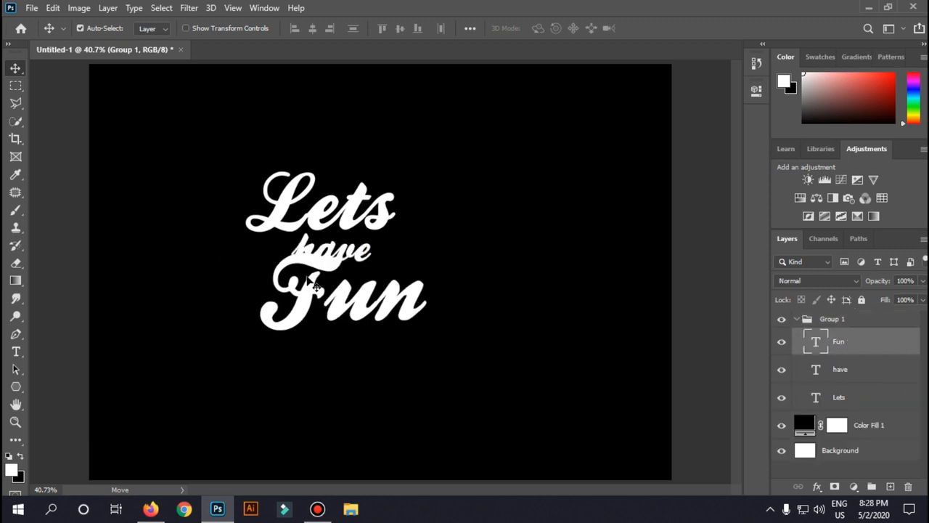
{"action": "left_click", "coordinate": [860, 375], "text": "shift"}
{"action": "left_click", "coordinate": [851, 397], "text": "shift"}
{"action": "right_click", "coordinate": [850, 394]}
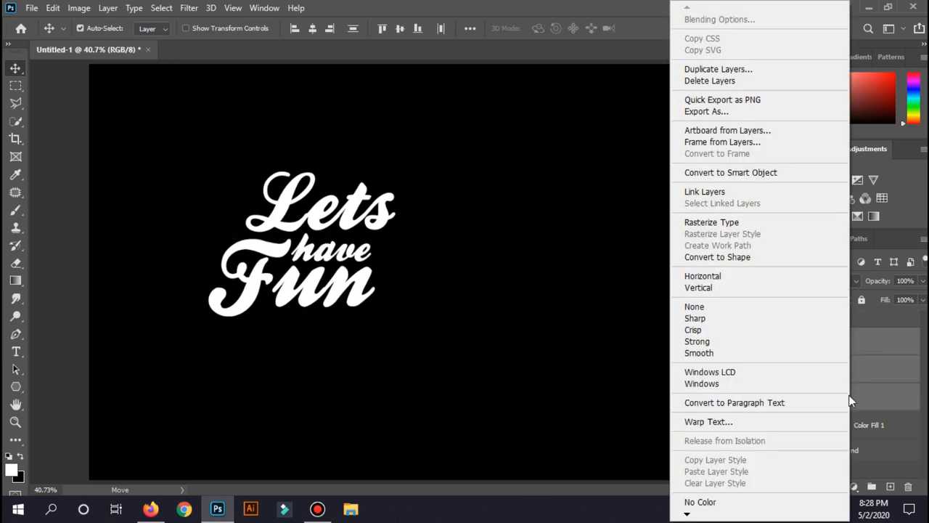
{"action": "key", "text": "Escape"}
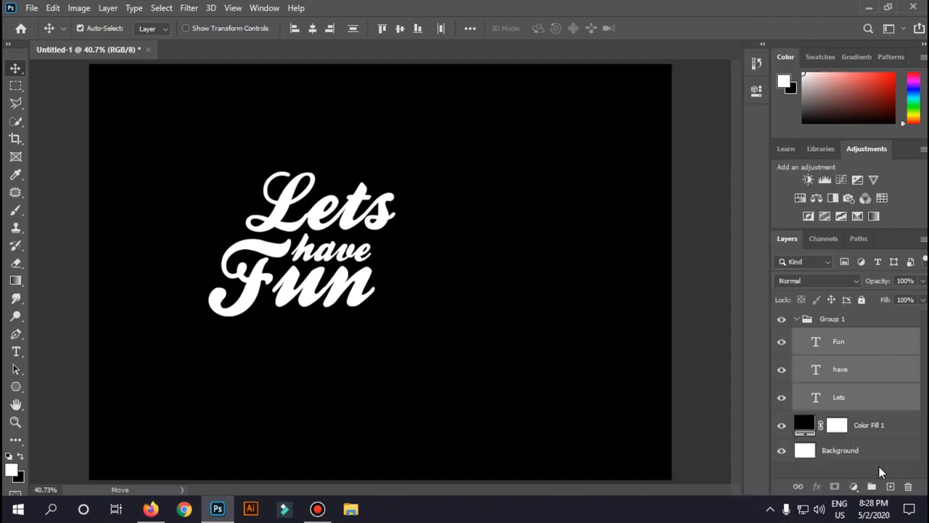
{"action": "key", "text": "ctrl+e"}
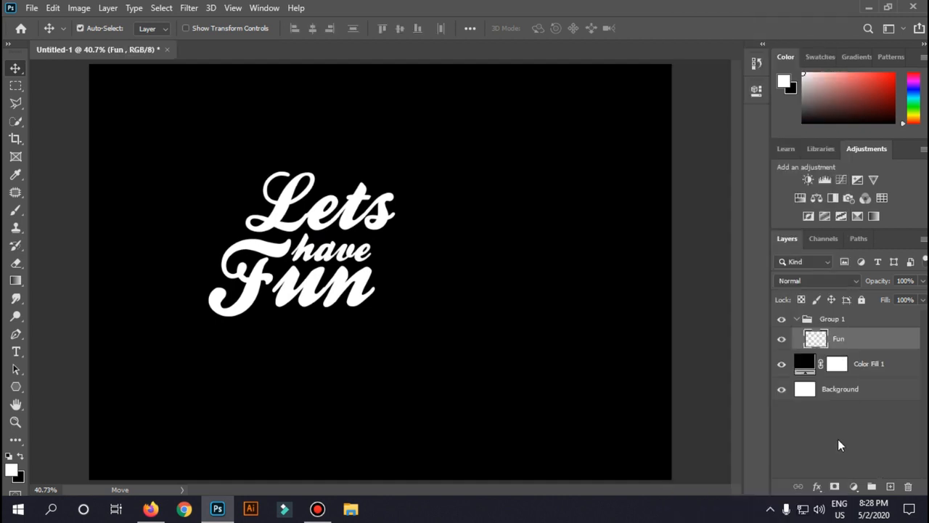
{"action": "left_click", "coordinate": [837, 439]}
Move the merged lettering toward the centre of the canvas and scale it up
{"action": "left_click_drag", "start_coordinate": [333, 231], "coordinate": [387, 254]}
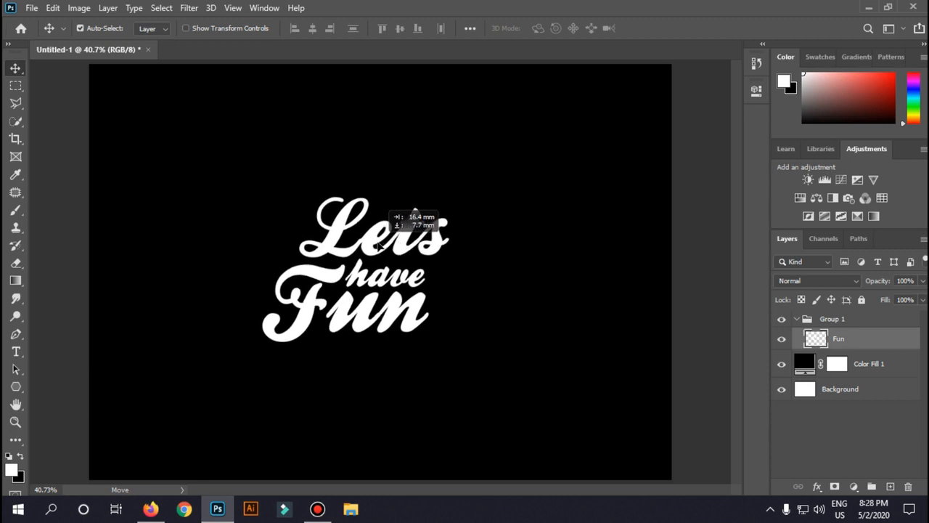
{"action": "key", "text": "ctrl+t"}
{"action": "left_click_drag", "start_coordinate": [260, 195], "coordinate": [199, 145]}
{"action": "left_click_drag", "start_coordinate": [302, 201], "coordinate": [343, 212]}
{"action": "key", "text": "Return"}
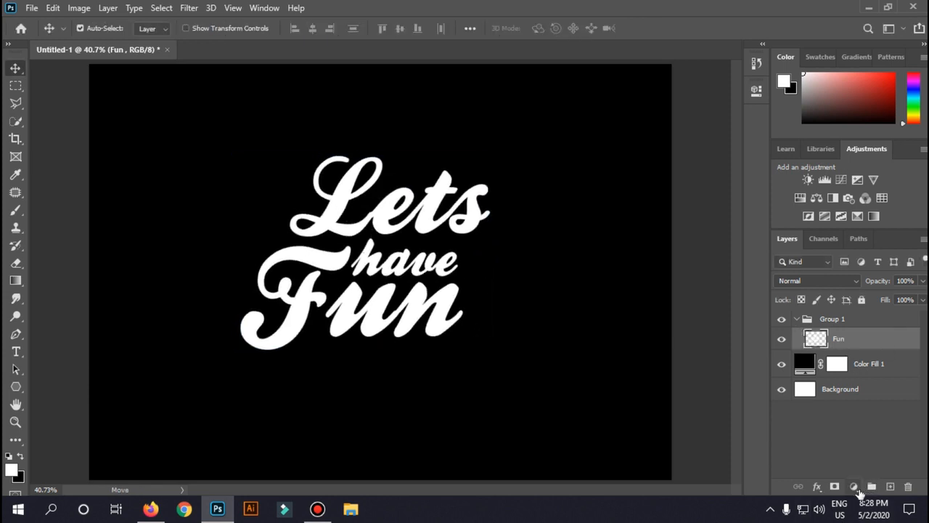
Add a Stroke effect to the merged lettering layer with the dark colour #0a001b
{"action": "left_click", "coordinate": [855, 487]}
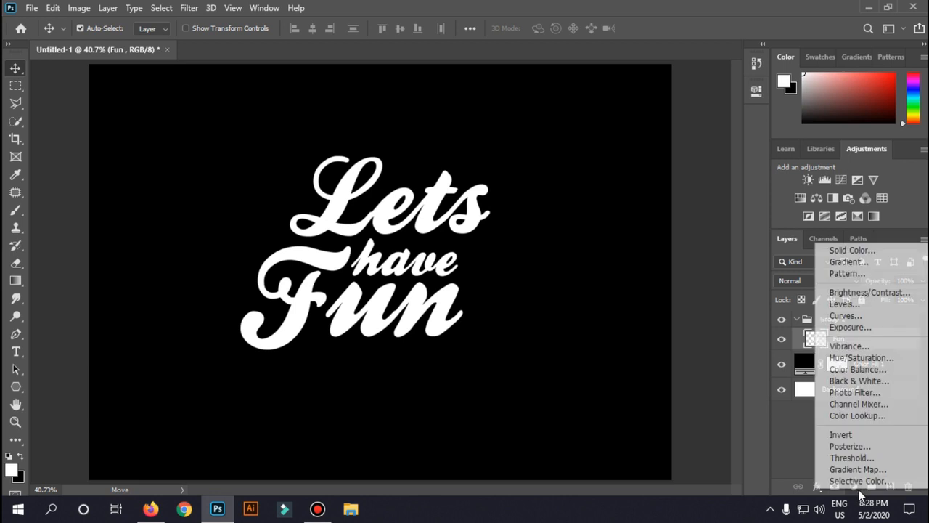
{"action": "left_click", "coordinate": [818, 490]}
{"action": "left_click", "coordinate": [818, 490]}
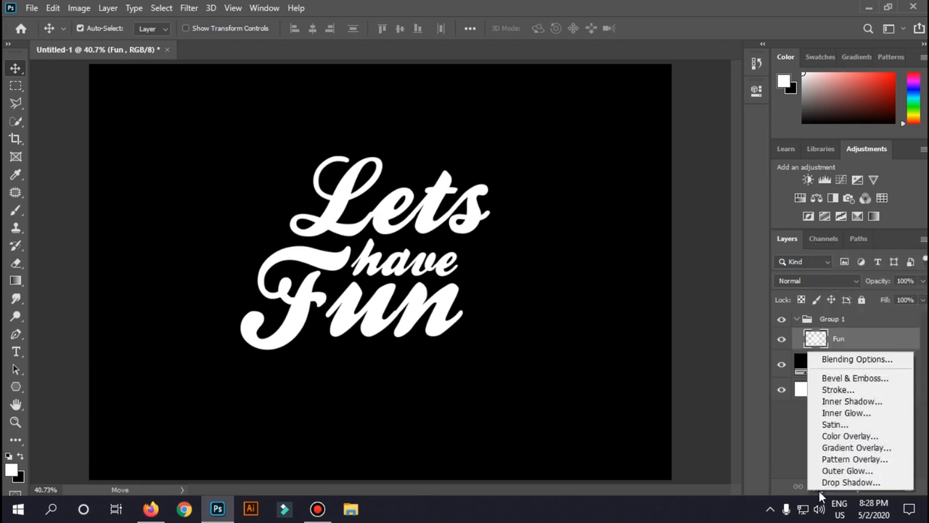
{"action": "left_click", "coordinate": [842, 392]}
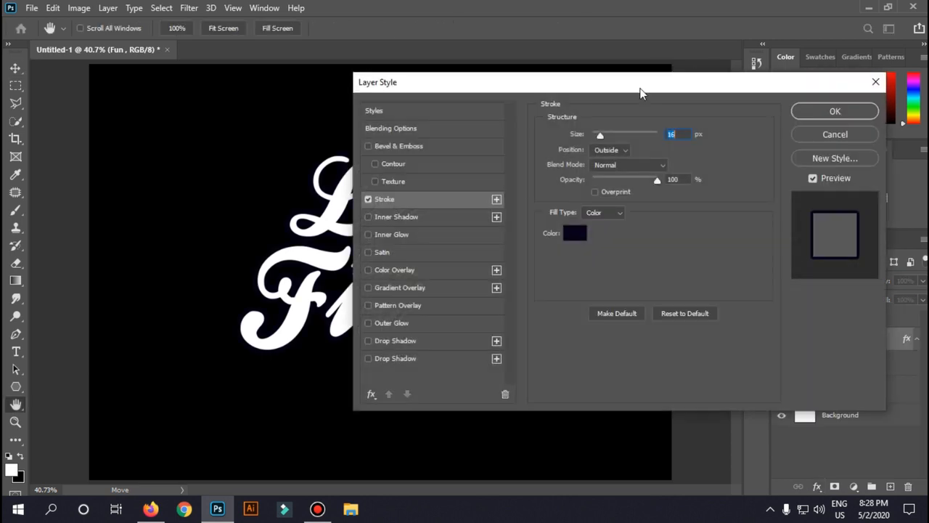
{"action": "left_click_drag", "start_coordinate": [641, 93], "coordinate": [511, 45]}
{"action": "left_click", "coordinate": [444, 187]}
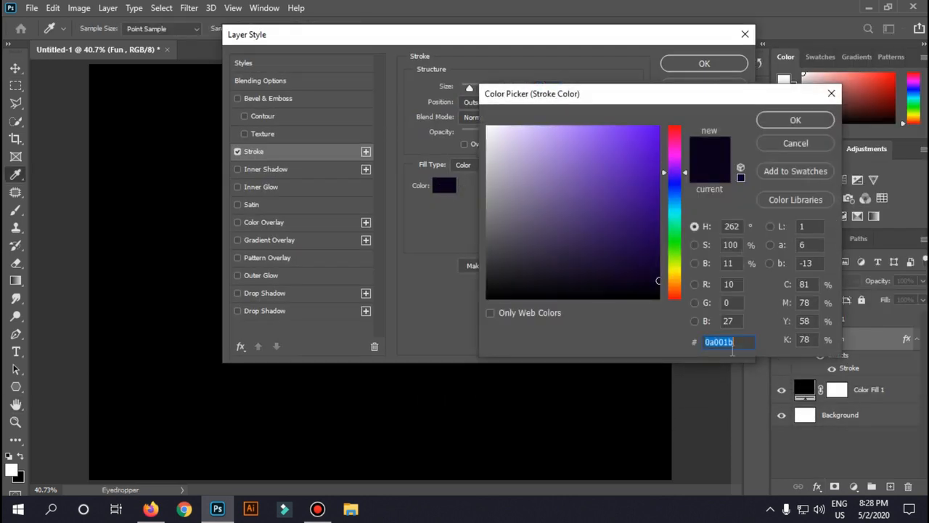
{"action": "left_click", "coordinate": [737, 342]}
{"action": "left_click_drag", "start_coordinate": [738, 343], "coordinate": [701, 342]}
{"action": "left_click", "coordinate": [754, 342]}
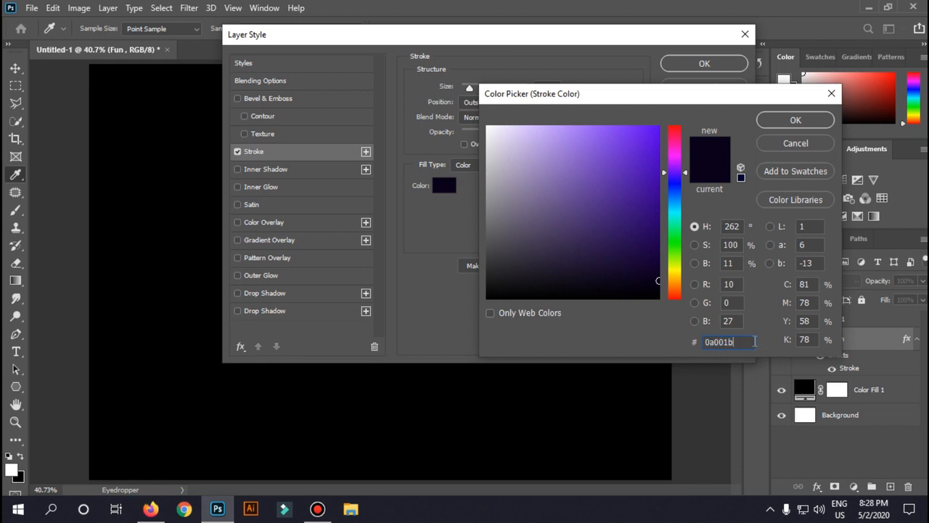
{"action": "left_click", "coordinate": [774, 121]}
Position the 16 px stroke outside the lettering, apply the layer style, and check the outline up close
{"action": "left_click", "coordinate": [490, 103]}
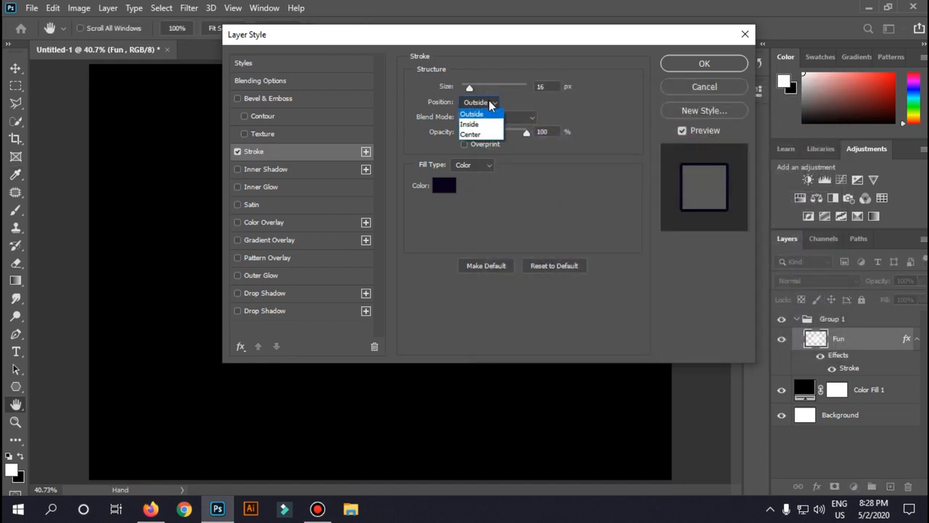
{"action": "left_click", "coordinate": [495, 116]}
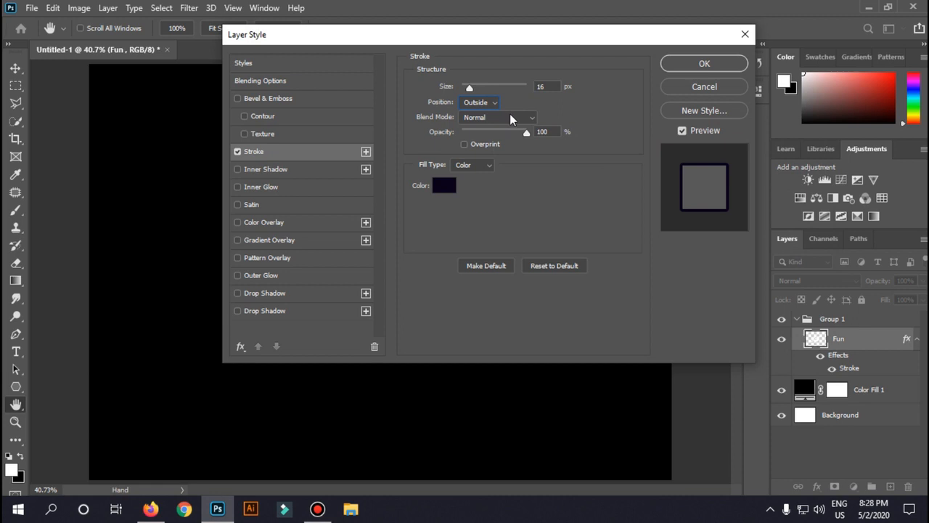
{"action": "left_click_drag", "start_coordinate": [491, 41], "coordinate": [720, 64]}
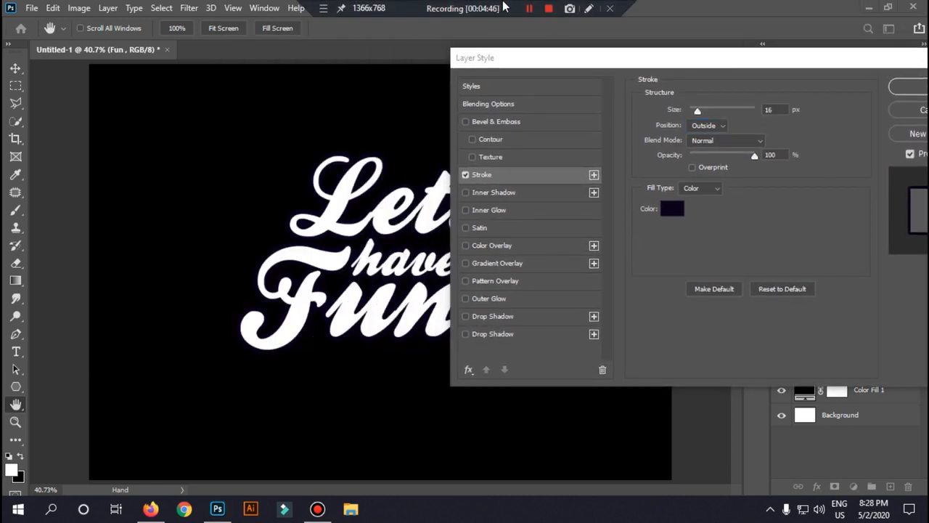
{"action": "left_click_drag", "start_coordinate": [776, 65], "coordinate": [650, 65]}
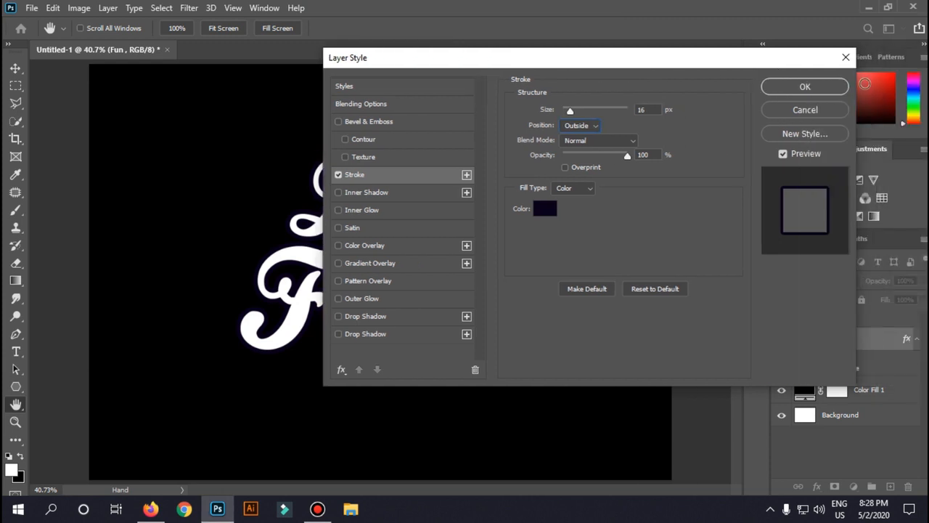
{"action": "left_click", "coordinate": [825, 83]}
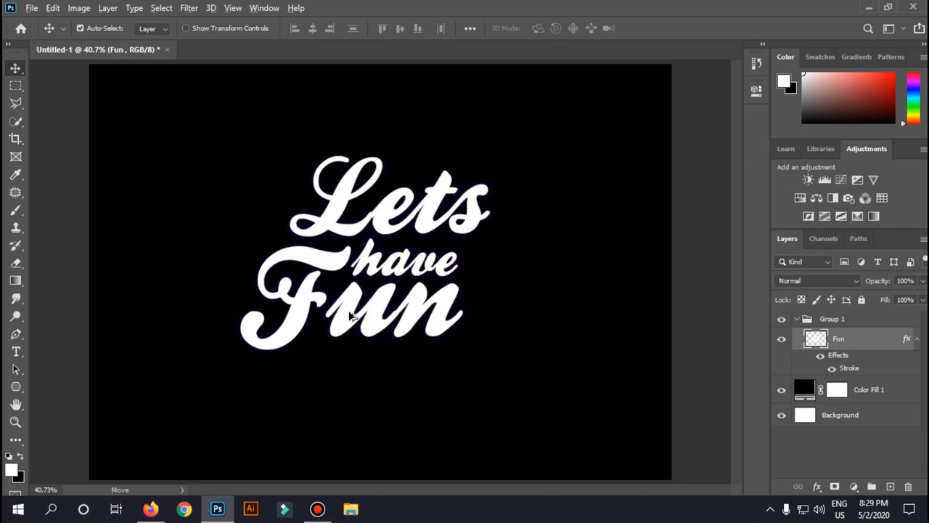
{"action": "scroll", "coordinate": [352, 320], "scroll_direction": "up", "scroll_amount": 5}
{"action": "scroll", "coordinate": [352, 319], "scroll_direction": "down", "scroll_amount": 5}
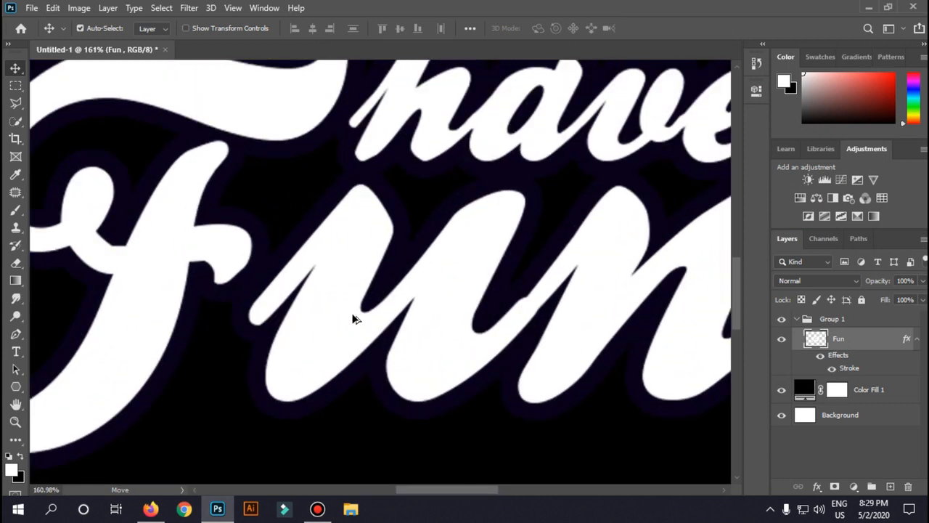
{"action": "scroll", "coordinate": [359, 319], "scroll_direction": "down", "scroll_amount": 2}
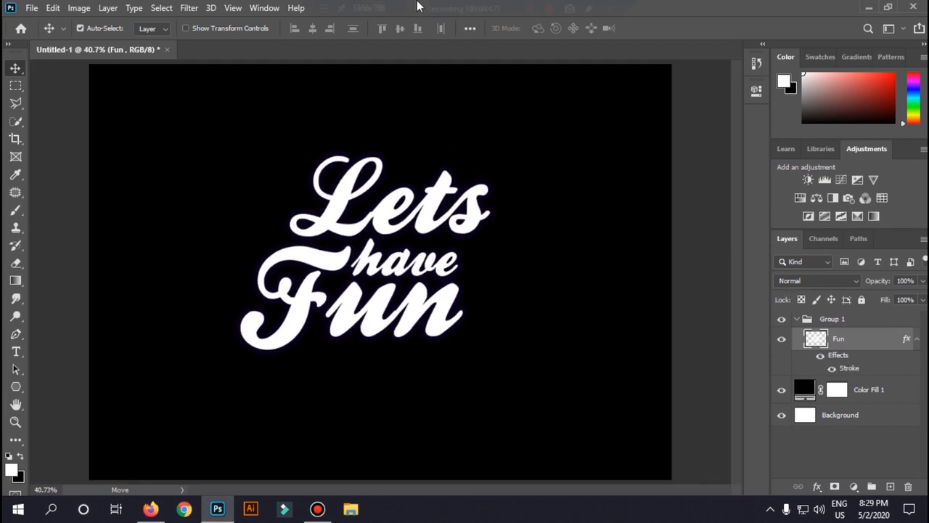
Duplicate Group 1 twice to get two more copies of the stroked lettering
{"action": "left_click", "coordinate": [818, 322]}
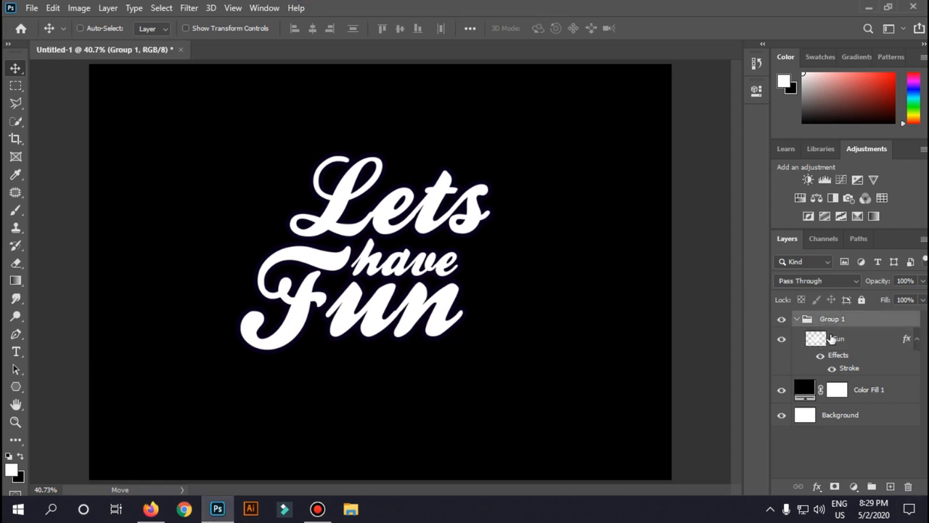
{"action": "key", "text": "ctrl+j"}
{"action": "key", "text": "ctrl+j"}
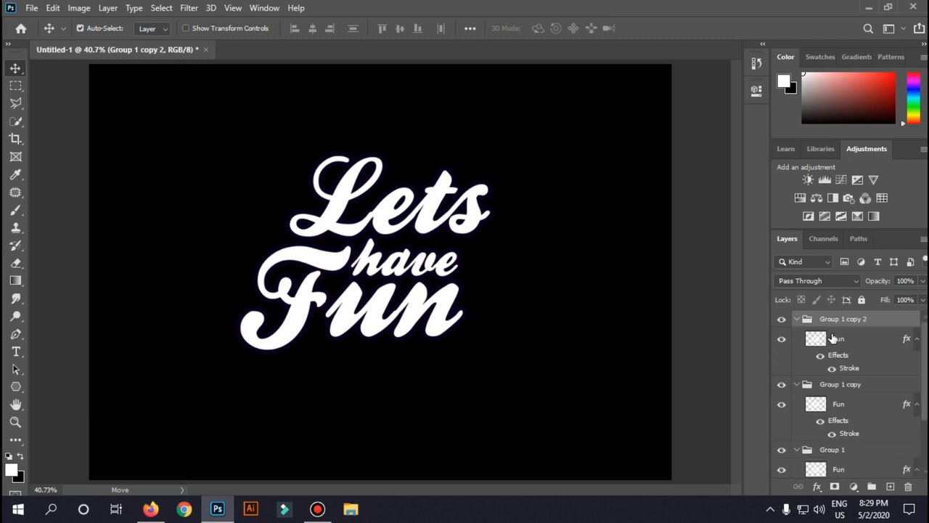
Change the stroke colour of the Fun layer in Group 1 copy to a bright blue
{"action": "left_click", "coordinate": [869, 399]}
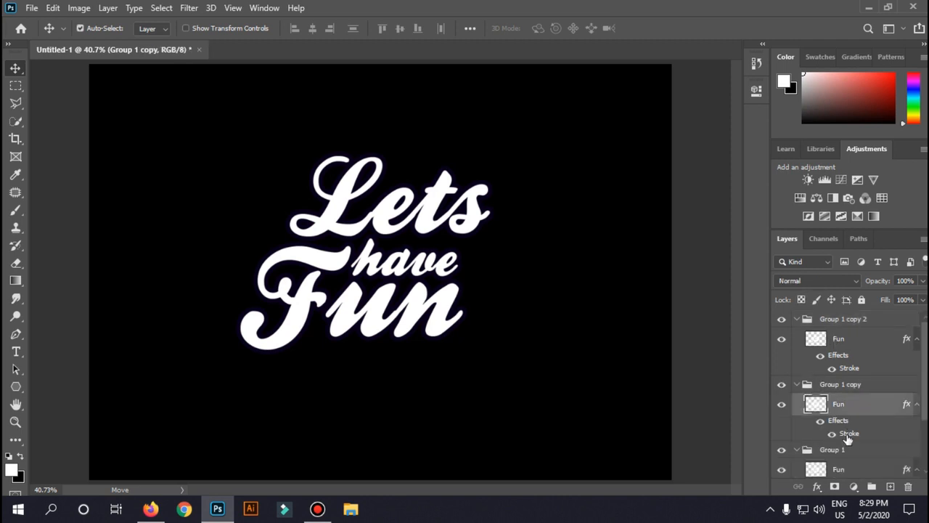
{"action": "double_click", "coordinate": [847, 436]}
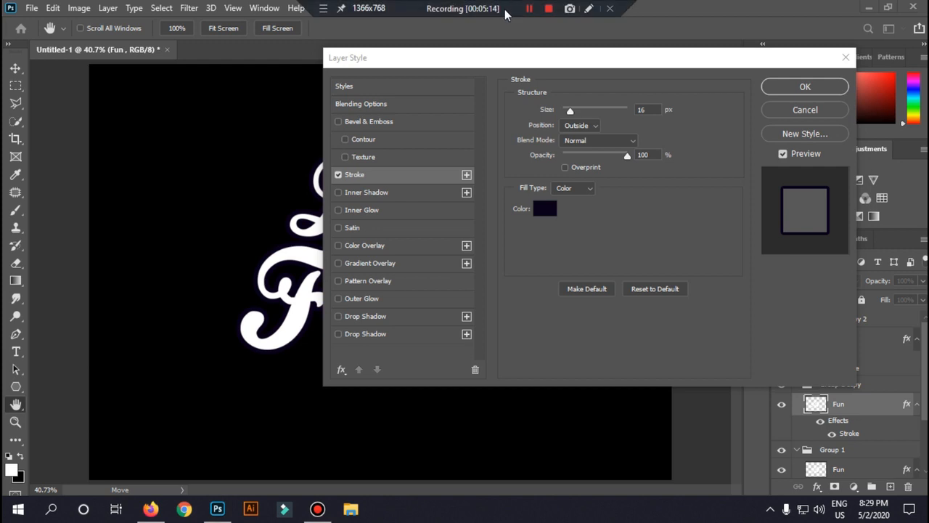
{"action": "left_click", "coordinate": [546, 208]}
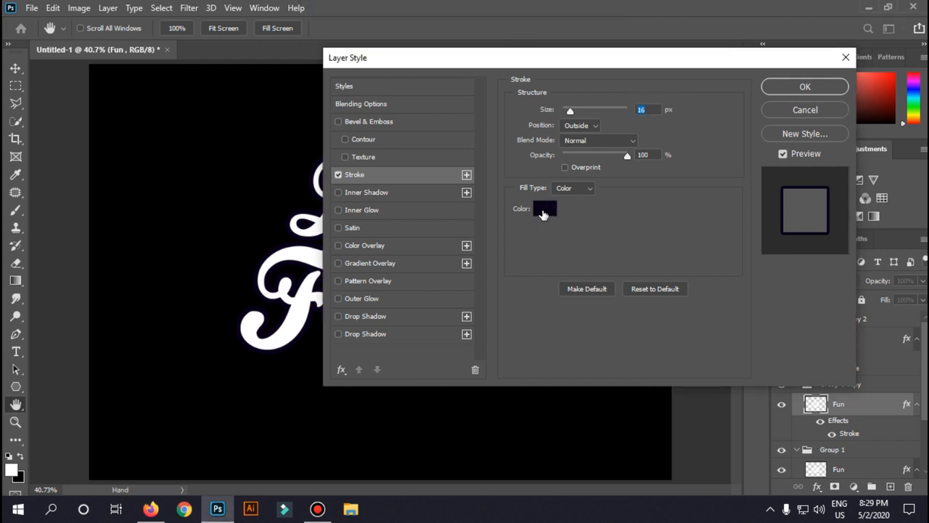
{"action": "left_click", "coordinate": [543, 209]}
{"action": "left_click", "coordinate": [632, 163]}
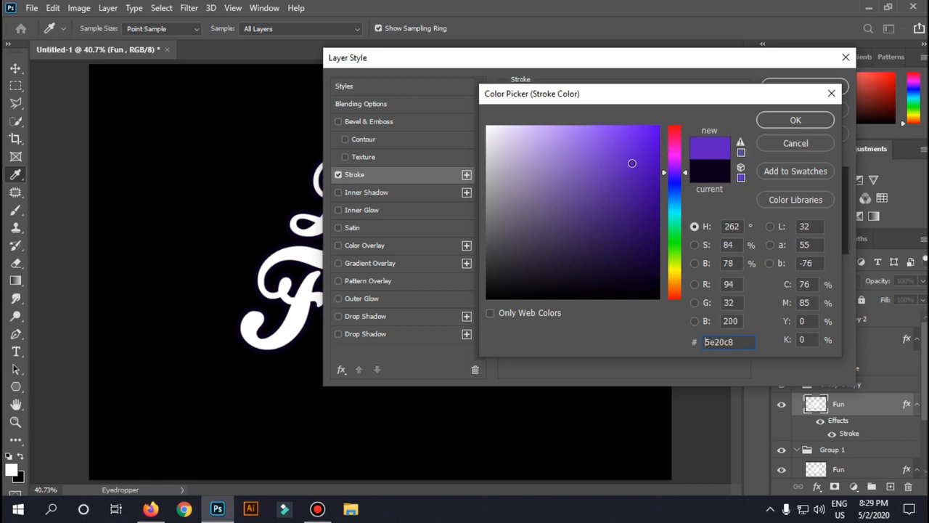
{"action": "left_click", "coordinate": [675, 201]}
{"action": "left_click", "coordinate": [643, 152]}
{"action": "left_click", "coordinate": [637, 142]}
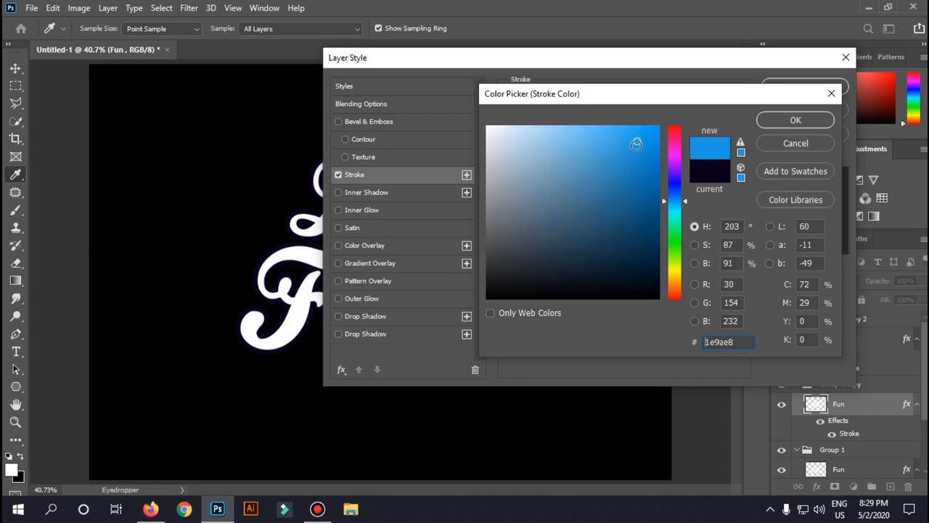
{"action": "left_click", "coordinate": [640, 161]}
{"action": "left_click", "coordinate": [640, 143]}
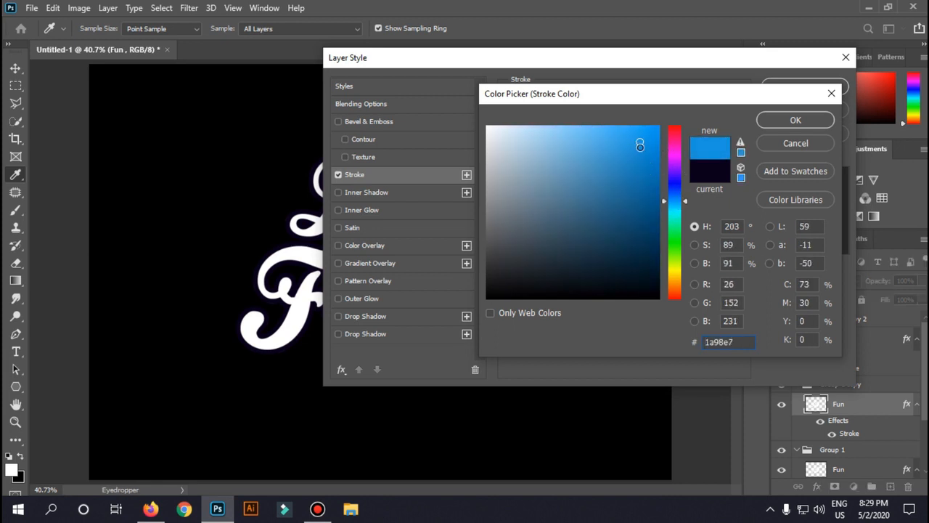
{"action": "left_click", "coordinate": [638, 138]}
{"action": "left_click", "coordinate": [795, 121]}
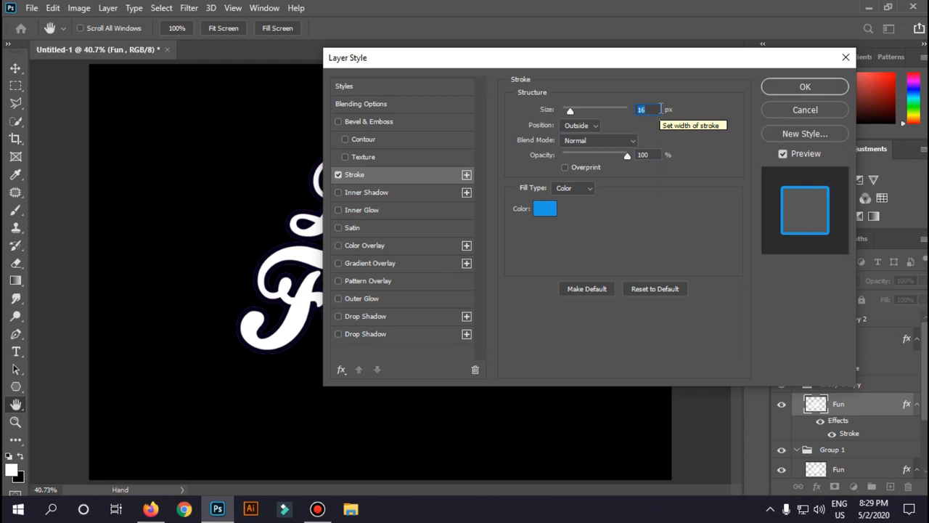
{"action": "left_click", "coordinate": [787, 89]}
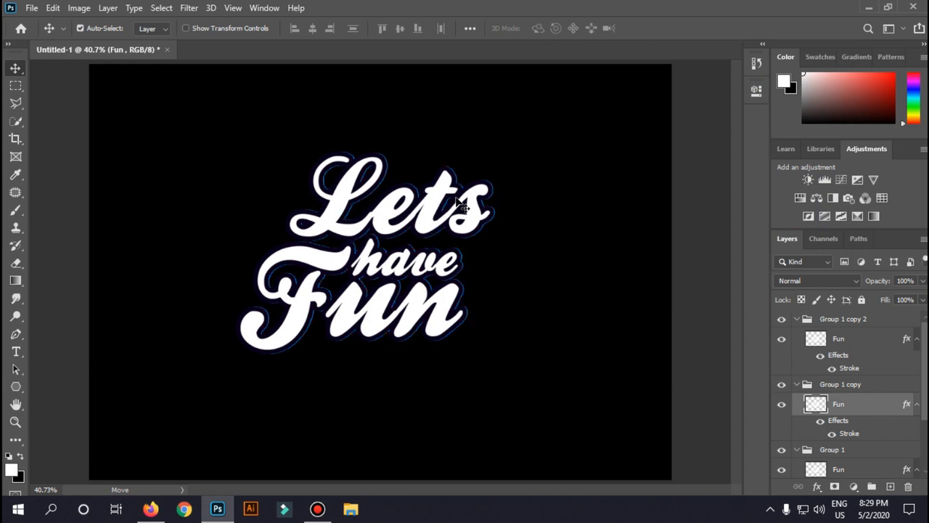
Nudge the blue-stroked Fun layer to the right and slightly down so a thin blue edge shows beside the white letters
{"action": "key", "text": "Left"}
{"action": "key", "text": "Left"}
{"action": "key", "text": "Left"}
{"action": "key", "text": "Left"}
{"action": "key", "text": "Left"}
{"action": "key", "text": "Left"}
{"action": "key", "text": "Left"}
{"action": "key", "text": "Left"}
{"action": "key", "text": "Left"}
{"action": "key", "text": "Left"}
{"action": "key", "text": "Left"}
{"action": "key", "text": "Left"}
{"action": "key", "text": "Left"}
{"action": "key", "text": "Left"}
{"action": "key", "text": "Left"}
{"action": "key", "text": "Right"}
{"action": "key", "text": "Right"}
{"action": "key", "text": "Right"}
{"action": "key", "text": "Right"}
{"action": "key", "text": "Right"}
{"action": "key", "text": "Right"}
{"action": "key", "text": "Right"}
{"action": "key", "text": "Right"}
{"action": "key", "text": "Right"}
{"action": "key", "text": "Right"}
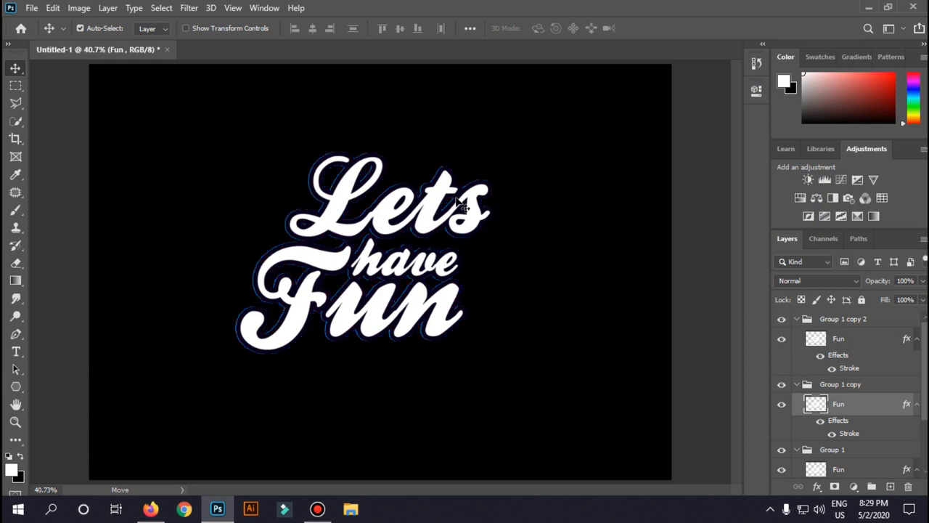
{"action": "key", "text": "Right"}
{"action": "key", "text": "Right"}
{"action": "key", "text": "Right"}
{"action": "key", "text": "Right"}
{"action": "key", "text": "Right"}
{"action": "key", "text": "Right"}
{"action": "key", "text": "Right"}
{"action": "key", "text": "Right"}
{"action": "key", "text": "Right"}
{"action": "key", "text": "Right"}
{"action": "key", "text": "Down"}
{"action": "key", "text": "Down"}
{"action": "key", "text": "Down"}
{"action": "key", "text": "Down"}
{"action": "key", "text": "Down"}
{"action": "key", "text": "Down"}
{"action": "key", "text": "Down"}
{"action": "key", "text": "Down"}
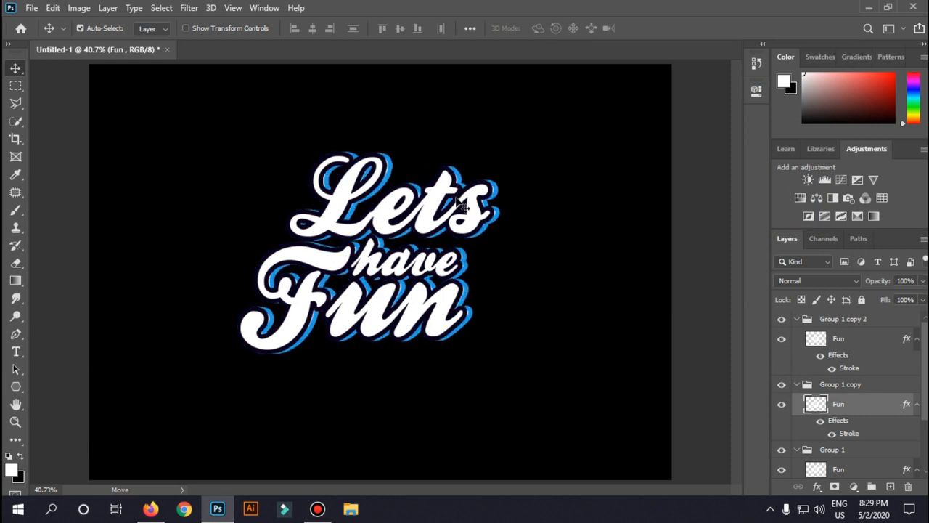
{"action": "key", "text": "Up"}
{"action": "key", "text": "Up"}
{"action": "key", "text": "Up"}
{"action": "key", "text": "Up"}
{"action": "key", "text": "Up"}
{"action": "key", "text": "Down"}
{"action": "key", "text": "Down"}
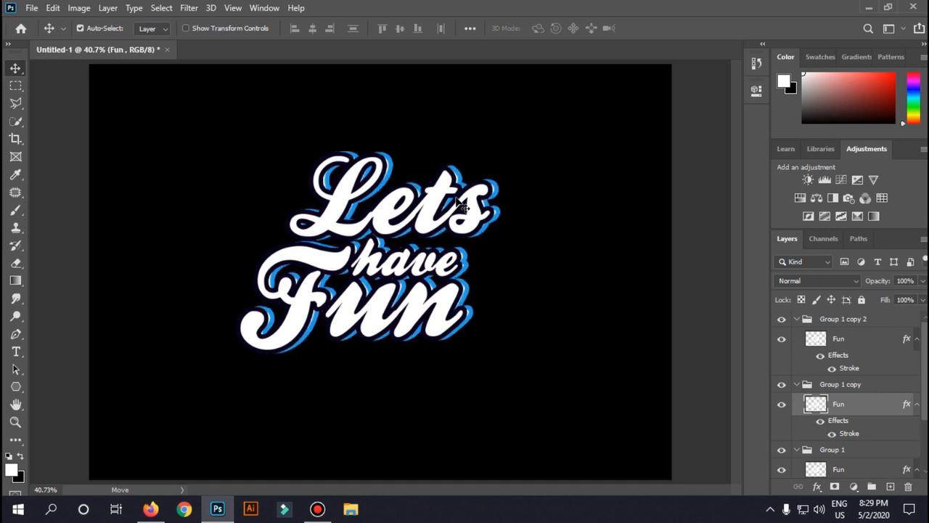
{"action": "key", "text": "Right"}
{"action": "key", "text": "Right"}
{"action": "key", "text": "Right"}
{"action": "key", "text": "Left"}
{"action": "key", "text": "Left"}
{"action": "key", "text": "Left"}
{"action": "key", "text": "Left"}
{"action": "key", "text": "Left"}
{"action": "key", "text": "Left"}
{"action": "key", "text": "Left"}
{"action": "key", "text": "Left"}
{"action": "key", "text": "Left"}
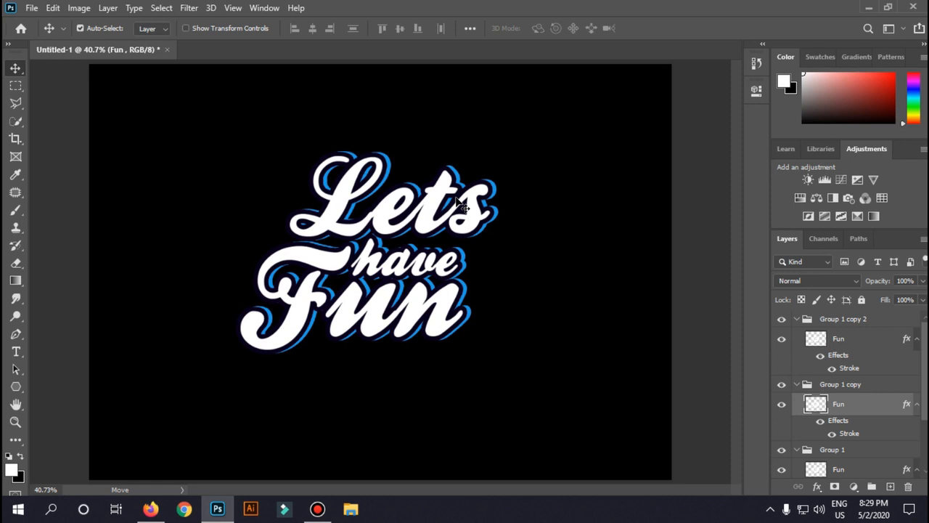
{"action": "left_click", "coordinate": [849, 370]}
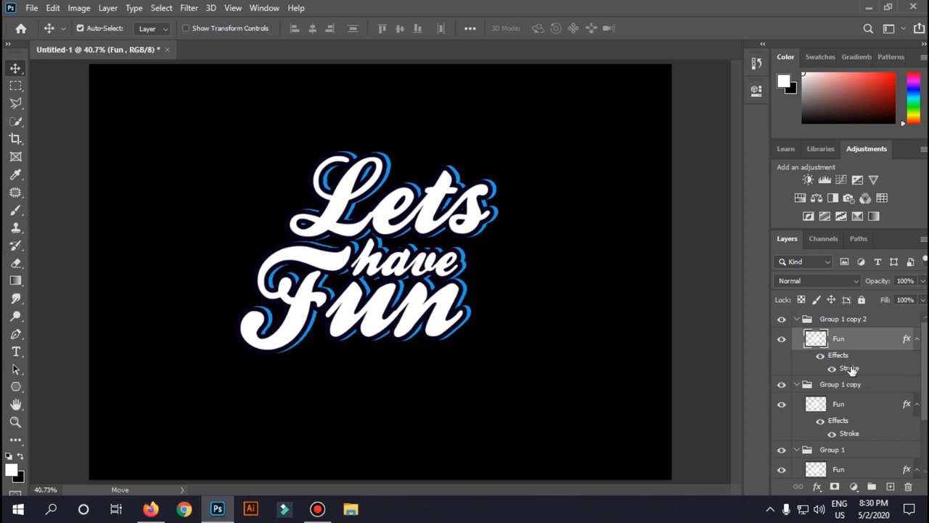
{"action": "double_click", "coordinate": [849, 369]}
{"action": "left_click", "coordinate": [377, 198]}
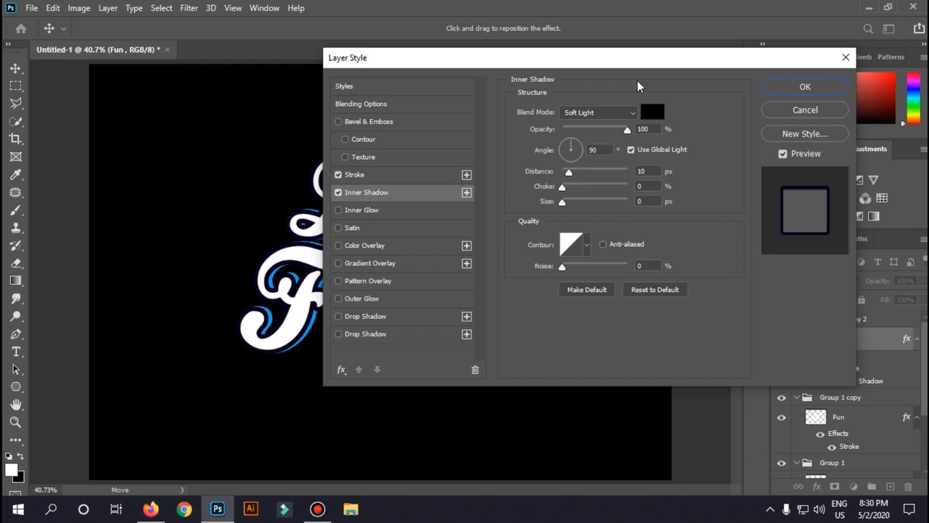
{"action": "left_click_drag", "start_coordinate": [637, 83], "coordinate": [762, 92]}
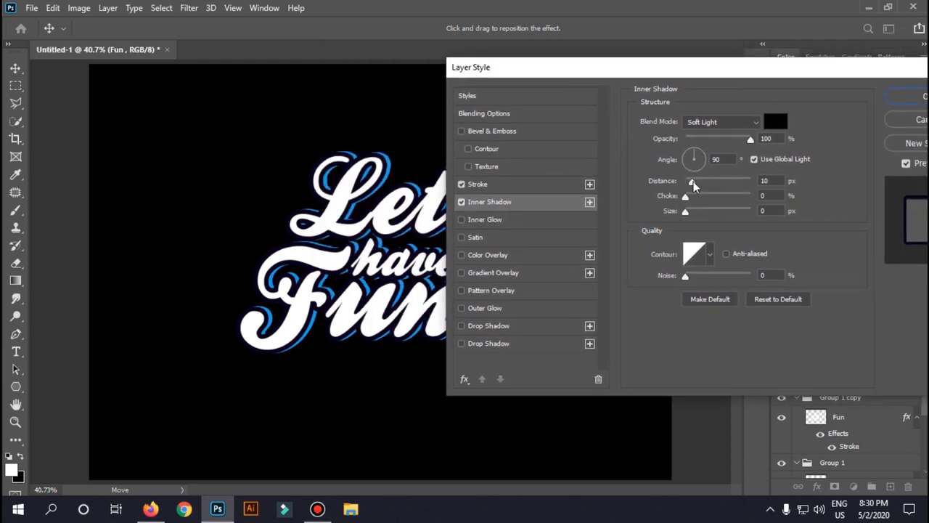
{"action": "mouse_move", "coordinate": [693, 186]}
{"action": "left_mouse_down"}
{"action": "mouse_move", "coordinate": [709, 190]}
{"action": "mouse_move", "coordinate": [698, 190]}
{"action": "left_mouse_up"}
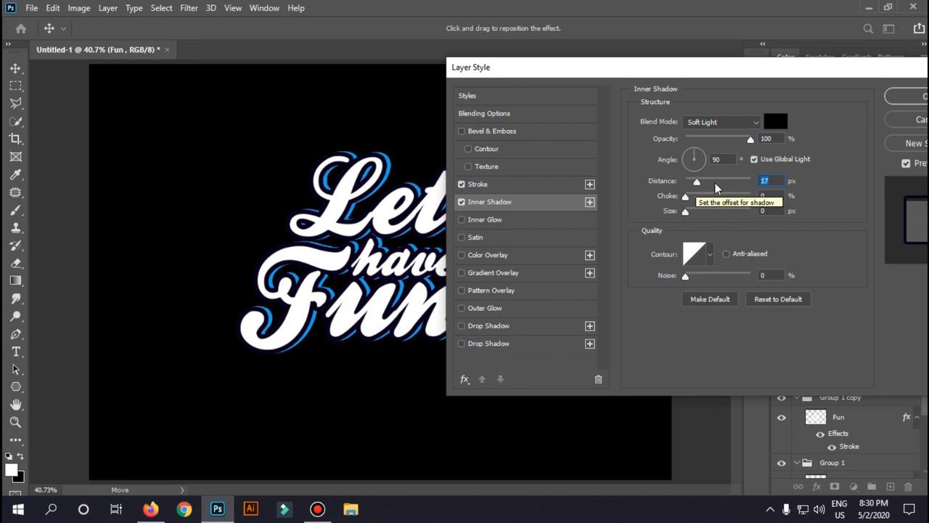
{"action": "left_click", "coordinate": [908, 122]}
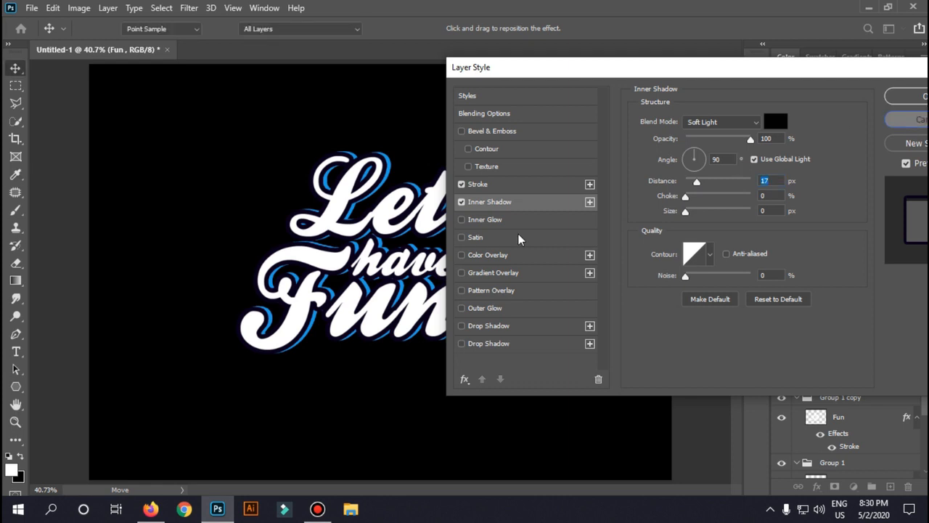
{"action": "mouse_move", "coordinate": [524, 9]}
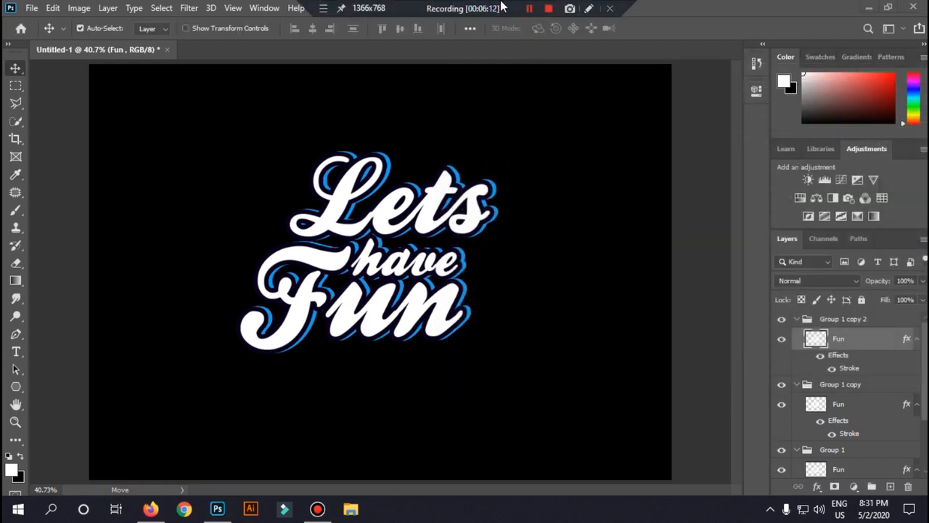
{"action": "double_click", "coordinate": [848, 368]}
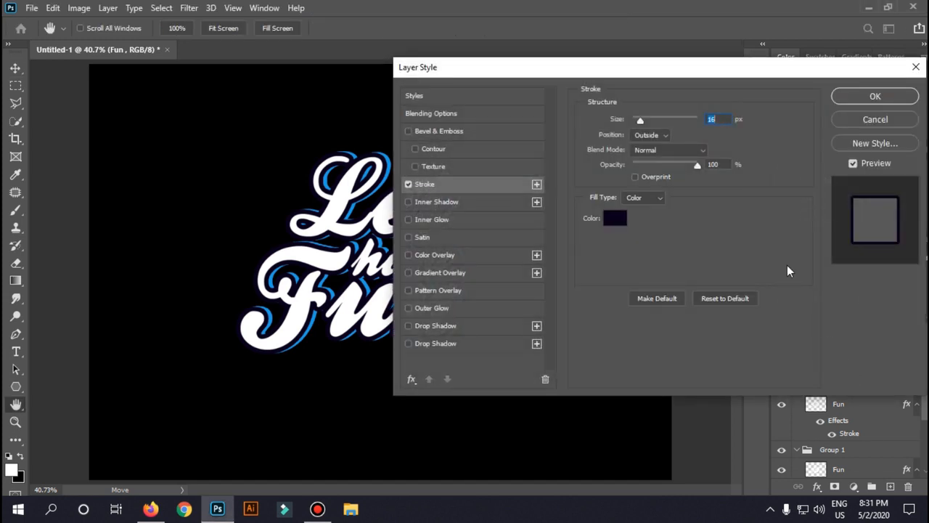
{"action": "left_click", "coordinate": [615, 218]}
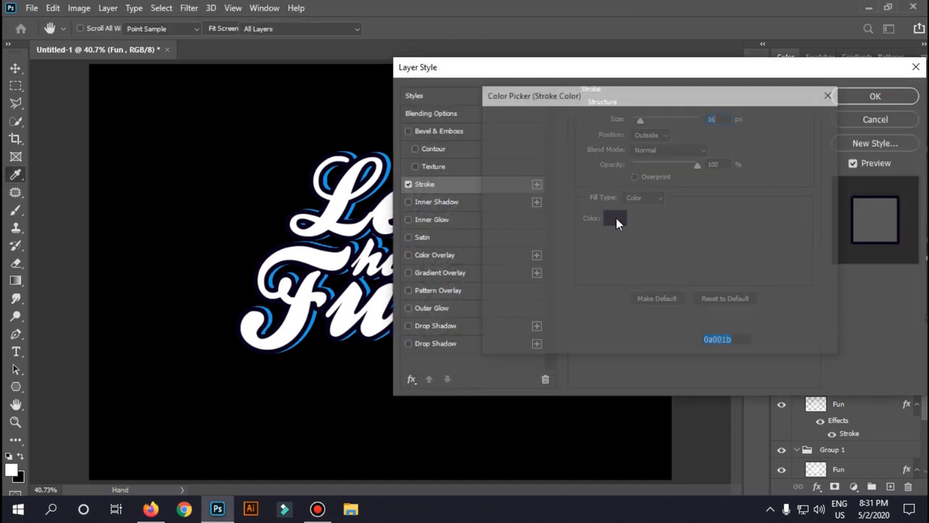
{"action": "left_click_drag", "start_coordinate": [596, 194], "coordinate": [359, 58]}
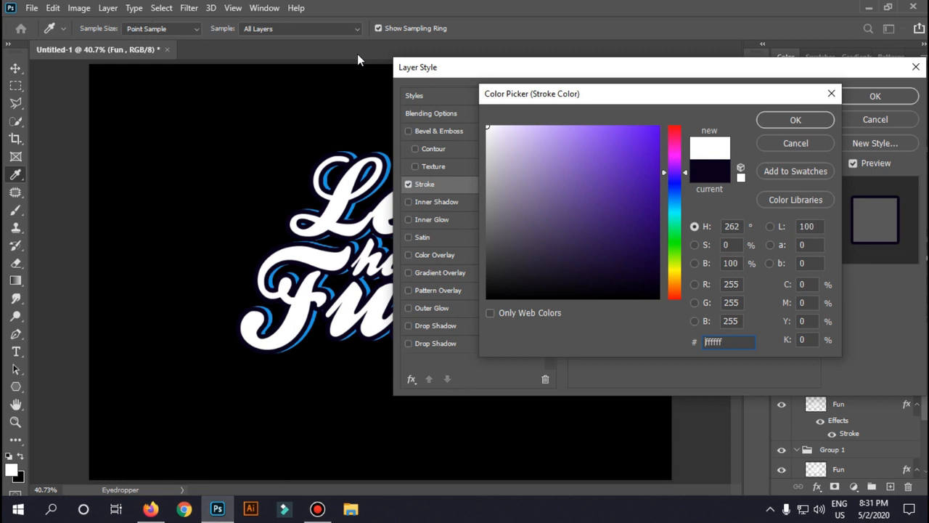
{"action": "left_click_drag", "start_coordinate": [734, 341], "coordinate": [683, 340]}
{"action": "left_click", "coordinate": [740, 342]}
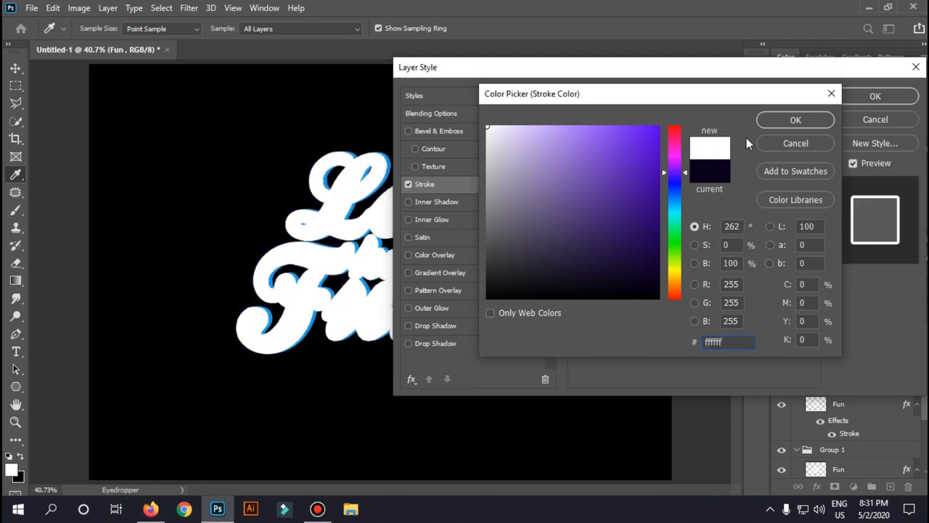
{"action": "left_click", "coordinate": [766, 120]}
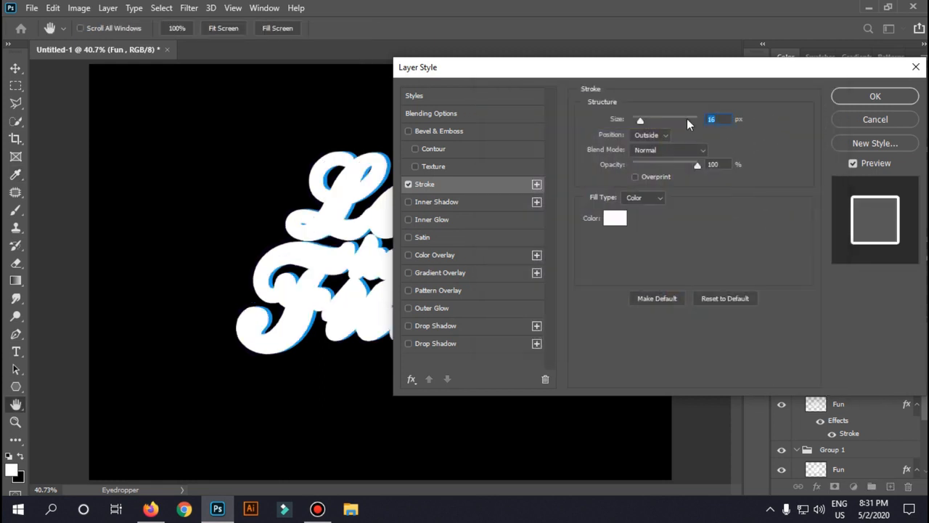
{"action": "left_click_drag", "start_coordinate": [638, 120], "coordinate": [629, 121]}
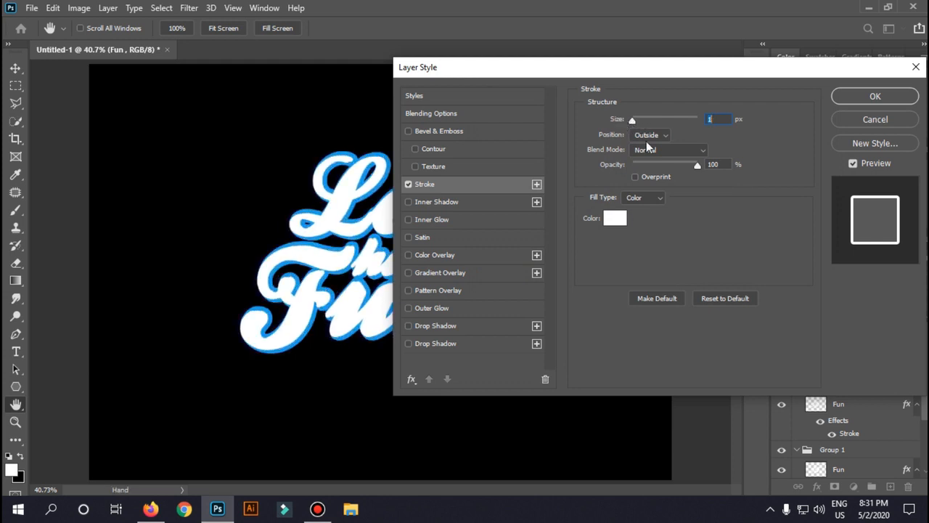
{"action": "left_click", "coordinate": [650, 135]}
{"action": "left_click", "coordinate": [646, 147]}
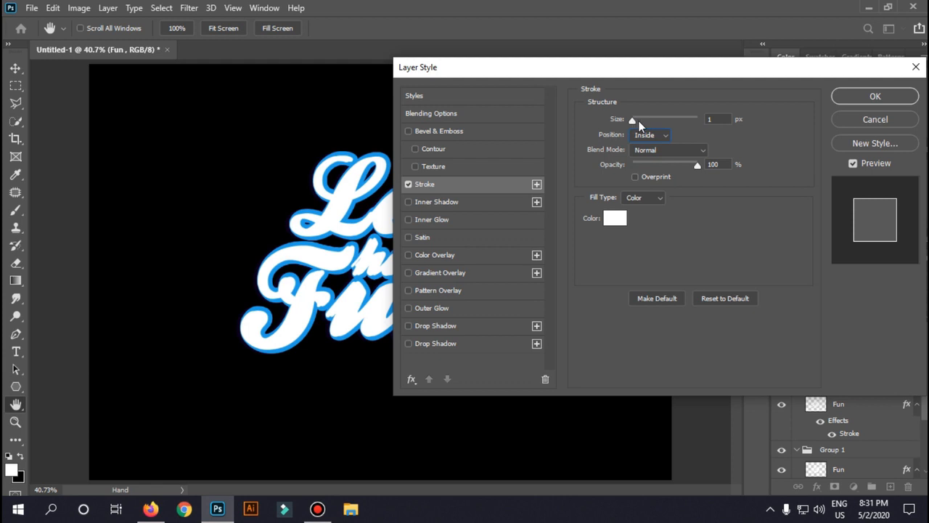
{"action": "mouse_move", "coordinate": [634, 120]}
{"action": "left_mouse_down"}
{"action": "mouse_move", "coordinate": [648, 120]}
{"action": "mouse_move", "coordinate": [601, 121]}
{"action": "left_mouse_up"}
{"action": "left_click", "coordinate": [663, 146]}
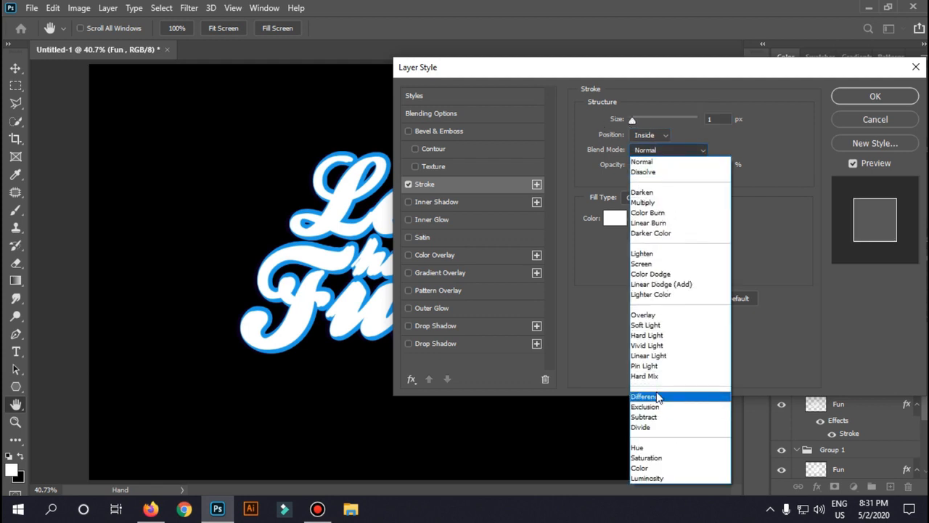
{"action": "left_click", "coordinate": [656, 467]}
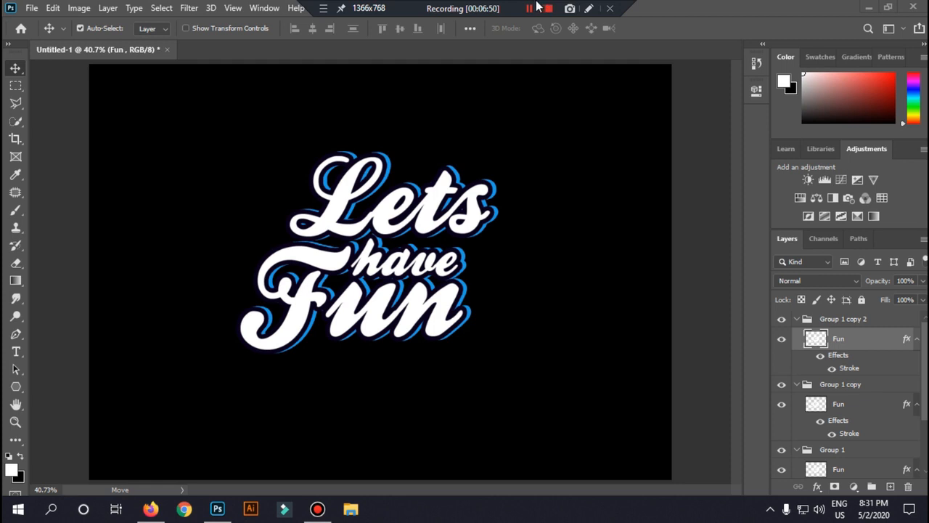
{"action": "left_click", "coordinate": [529, 8]}
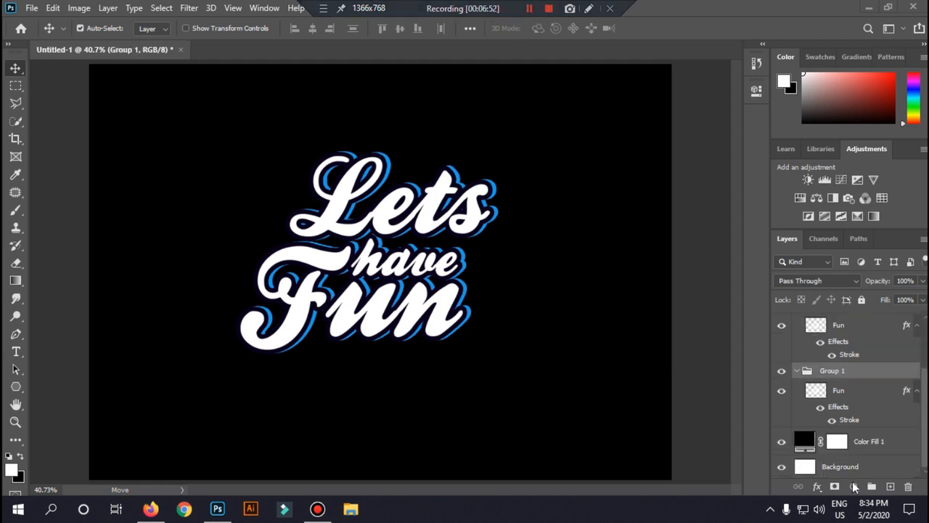
Collapse Group 1, Group 1 copy and Group 1 copy 2, and select all three groups together
{"action": "left_click", "coordinate": [799, 371]}
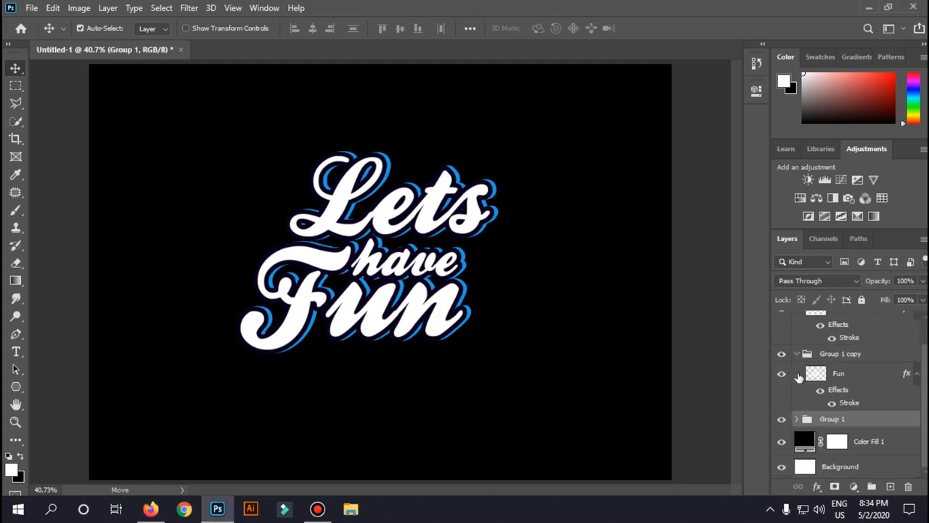
{"action": "left_click", "coordinate": [797, 358]}
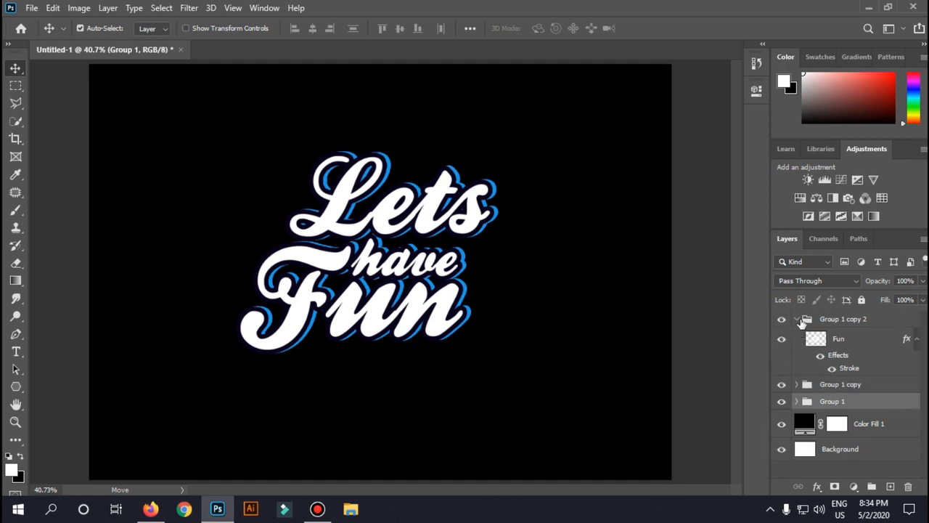
{"action": "left_click", "coordinate": [800, 323]}
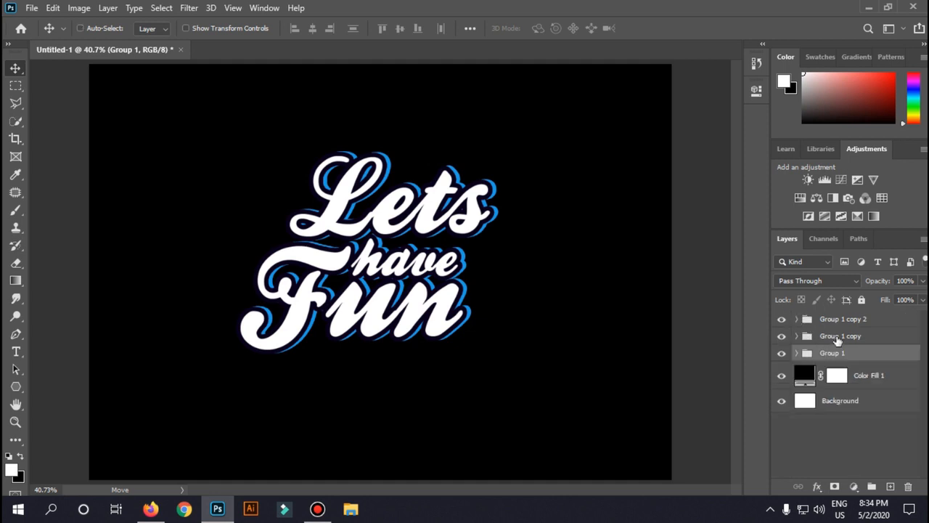
{"action": "left_click", "coordinate": [846, 329], "text": "ctrl"}
{"action": "left_click", "coordinate": [845, 324], "text": "ctrl"}
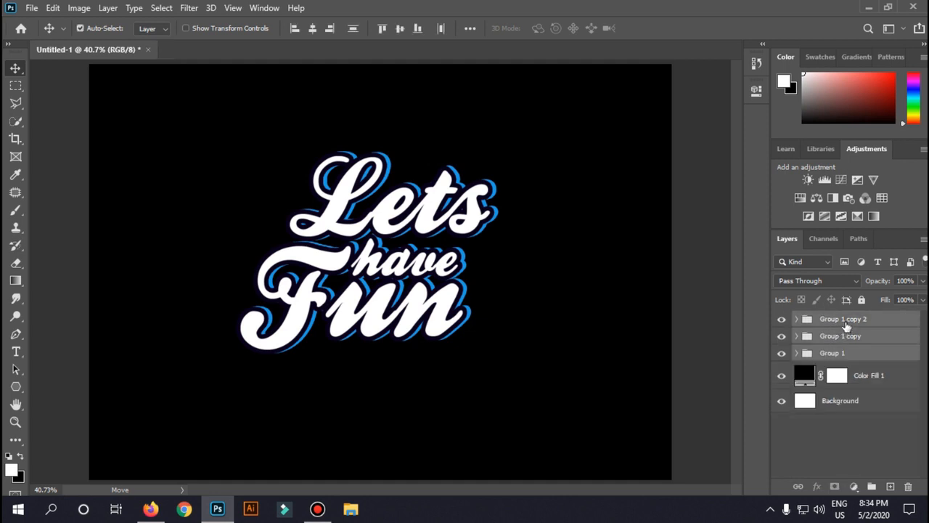
{"action": "mouse_move", "coordinate": [845, 326]}
{"action": "left_mouse_down"}
{"action": "mouse_move", "coordinate": [851, 375]}
{"action": "mouse_move", "coordinate": [838, 394]}
{"action": "mouse_move", "coordinate": [847, 322]}
{"action": "left_mouse_up"}
{"action": "left_click", "coordinate": [848, 322]}
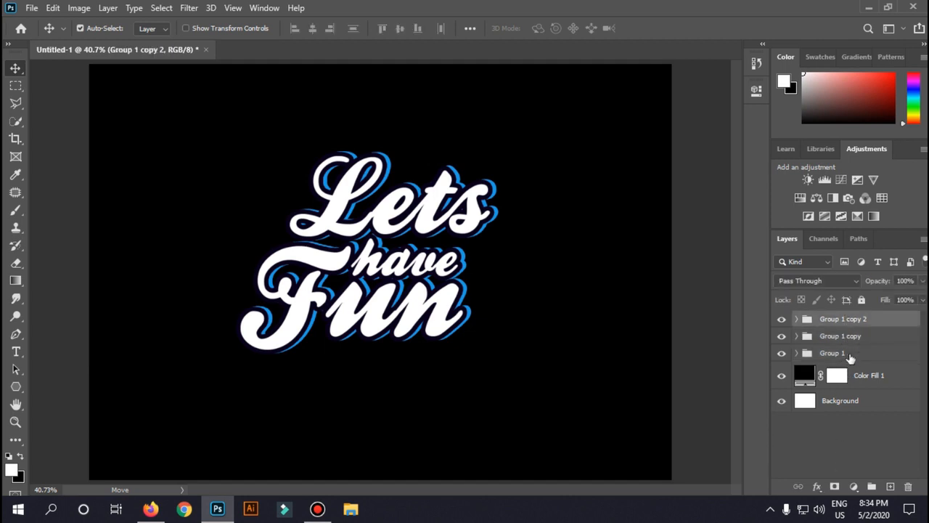
{"action": "left_click", "coordinate": [851, 354], "text": "shift"}
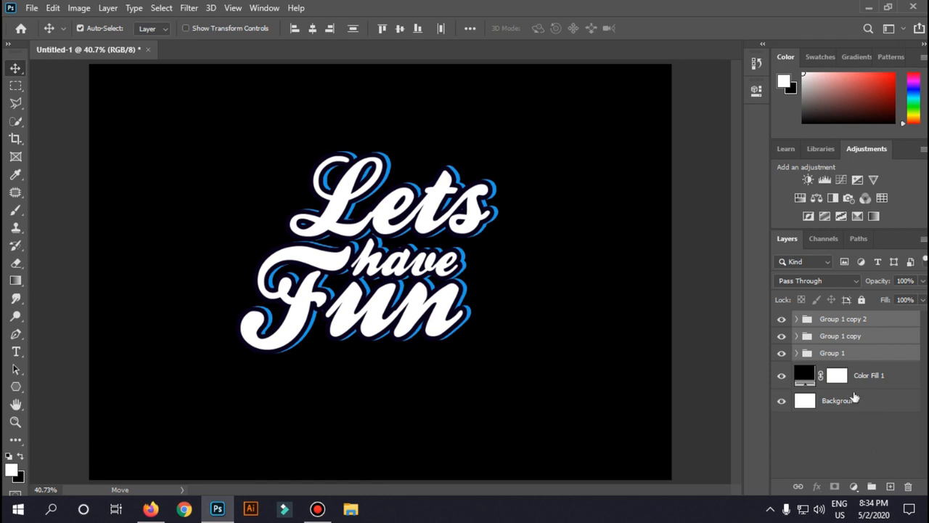
{"action": "left_click", "coordinate": [854, 419]}
{"action": "left_click", "coordinate": [844, 351]}
{"action": "left_click", "coordinate": [844, 336], "text": "shift"}
{"action": "left_click", "coordinate": [844, 321], "text": "shift"}
Try merging the three selected groups into a single layer, and undo the merge
{"action": "mouse_move", "coordinate": [571, 4]}
{"action": "right_click", "coordinate": [826, 318]}
{"action": "left_click", "coordinate": [809, 444]}
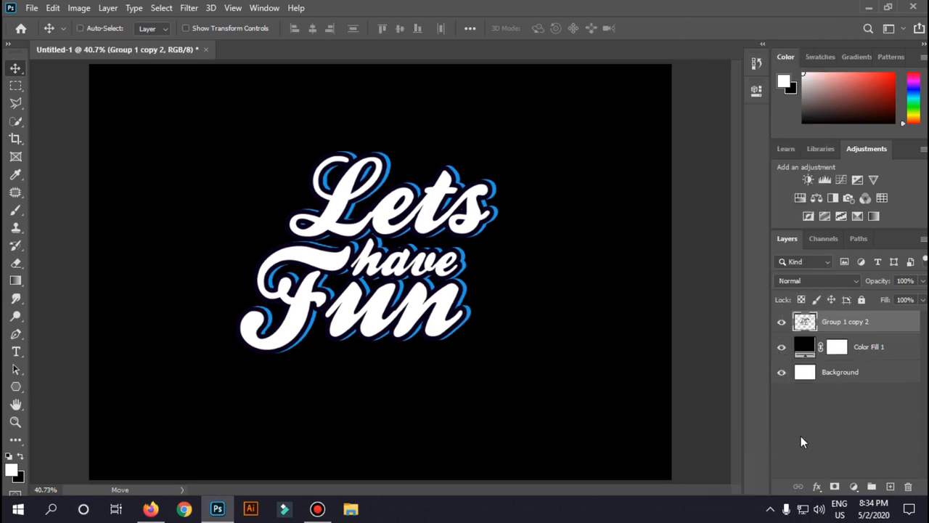
{"action": "key", "text": "ctrl+z"}
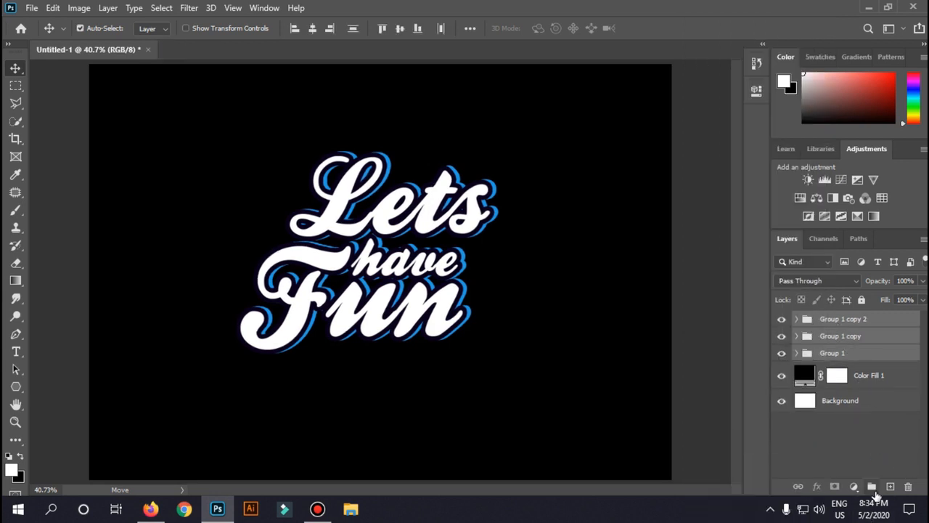
Put the three selected groups into a new parent group, check its nested contents, and collapse it
{"action": "left_click", "coordinate": [873, 488]}
{"action": "left_click", "coordinate": [797, 319]}
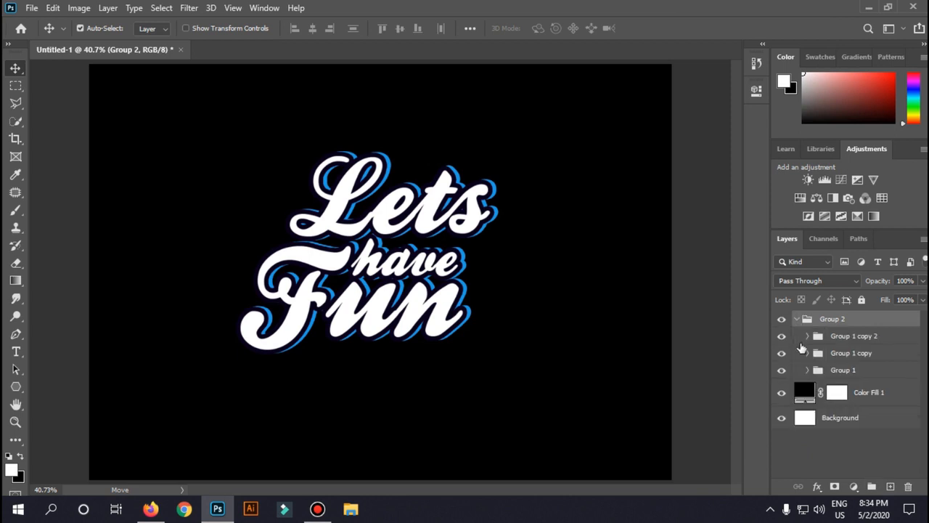
{"action": "left_click", "coordinate": [807, 336]}
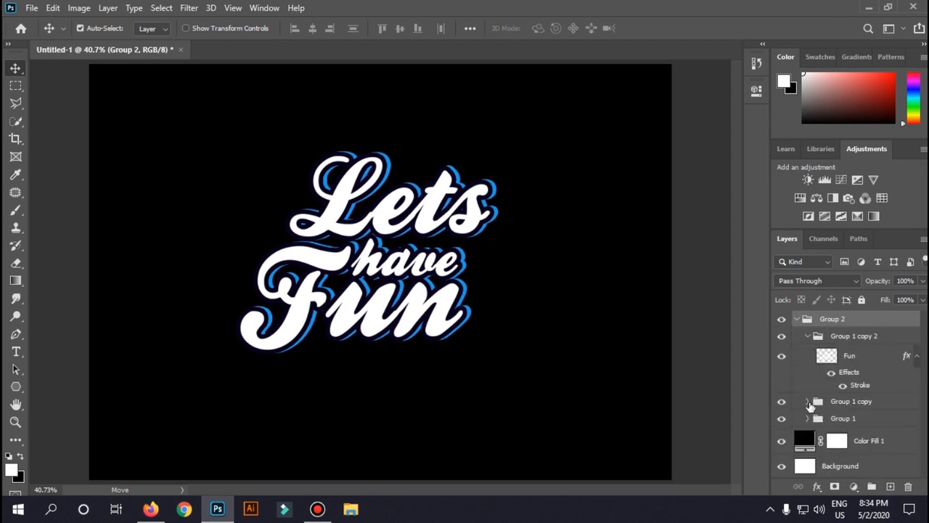
{"action": "left_click", "coordinate": [808, 403]}
{"action": "left_click", "coordinate": [808, 419]}
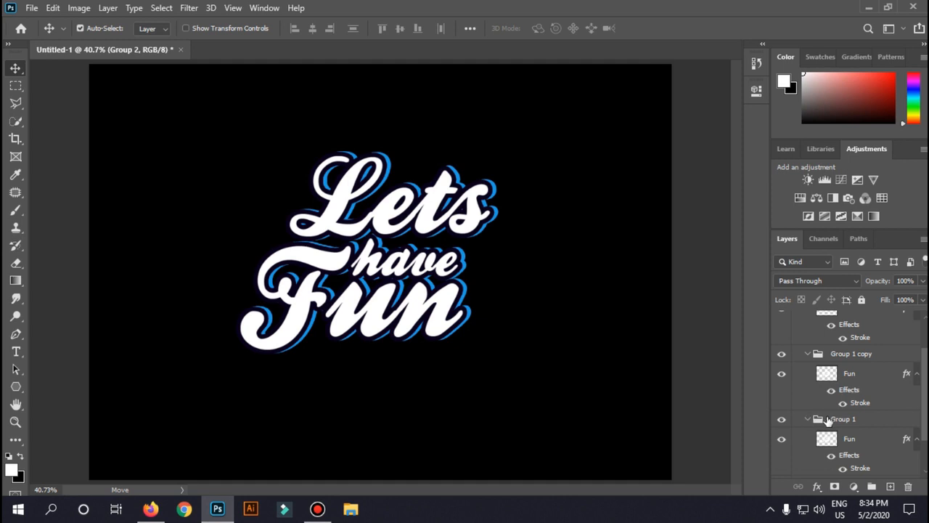
{"action": "scroll", "coordinate": [809, 419], "scroll_direction": "up", "scroll_amount": 3}
{"action": "left_click", "coordinate": [797, 320]}
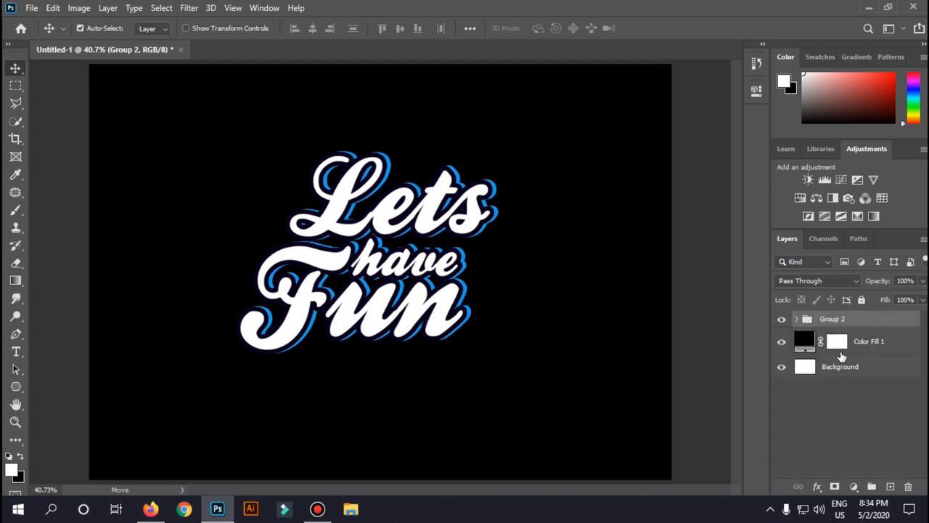
Add a white 9 px outside stroke to Group 2 and apply the layer style
{"action": "left_click", "coordinate": [818, 487]}
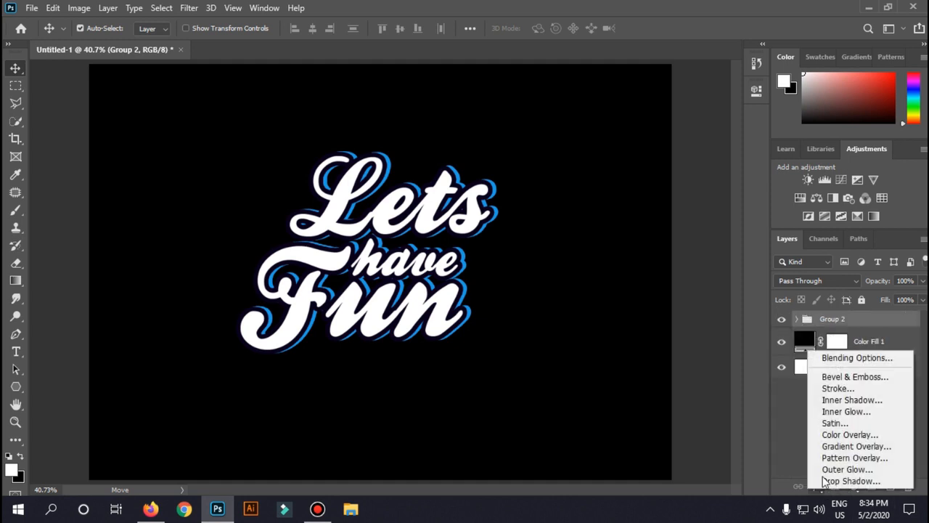
{"action": "left_click", "coordinate": [843, 388]}
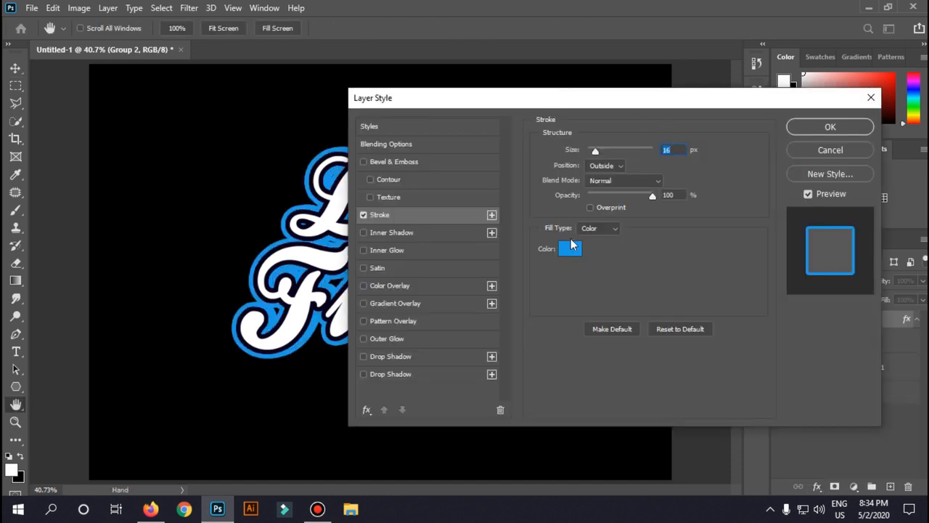
{"action": "left_click", "coordinate": [572, 253]}
{"action": "left_click_drag", "start_coordinate": [583, 253], "coordinate": [484, 115]}
{"action": "left_click", "coordinate": [778, 121]}
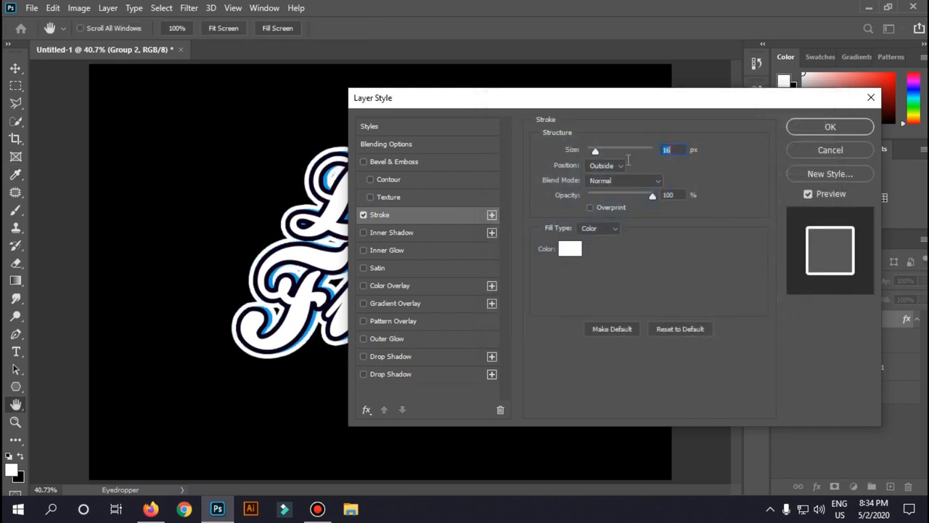
{"action": "left_click_drag", "start_coordinate": [597, 151], "coordinate": [594, 154]}
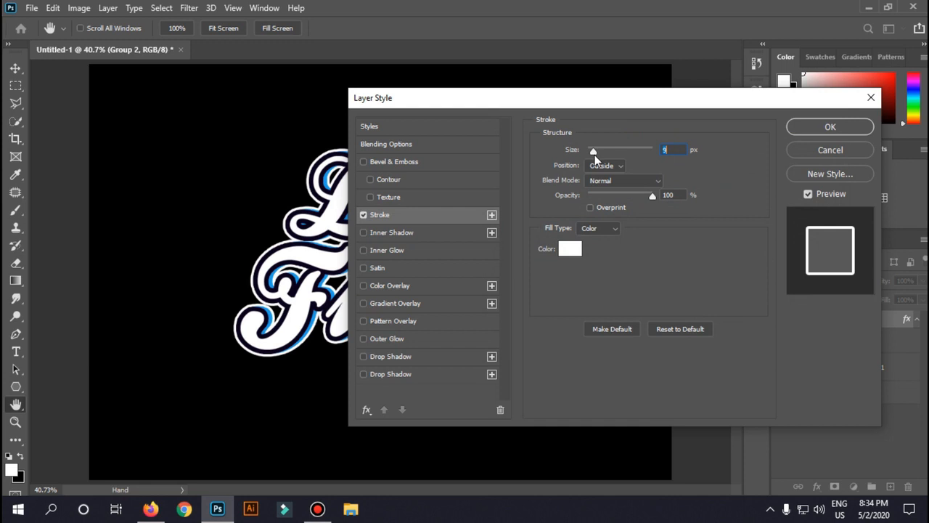
{"action": "left_click", "coordinate": [803, 129]}
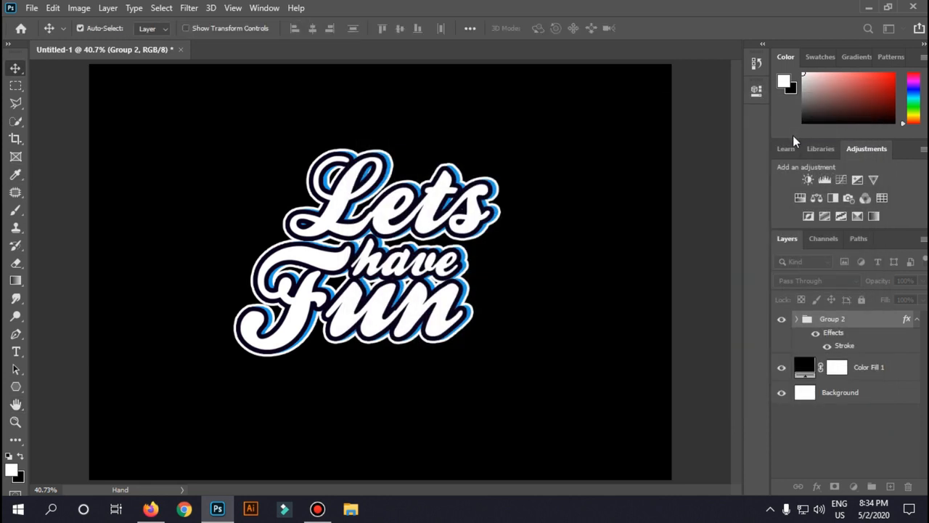
{"action": "left_click", "coordinate": [796, 319]}
{"action": "left_click", "coordinate": [796, 320]}
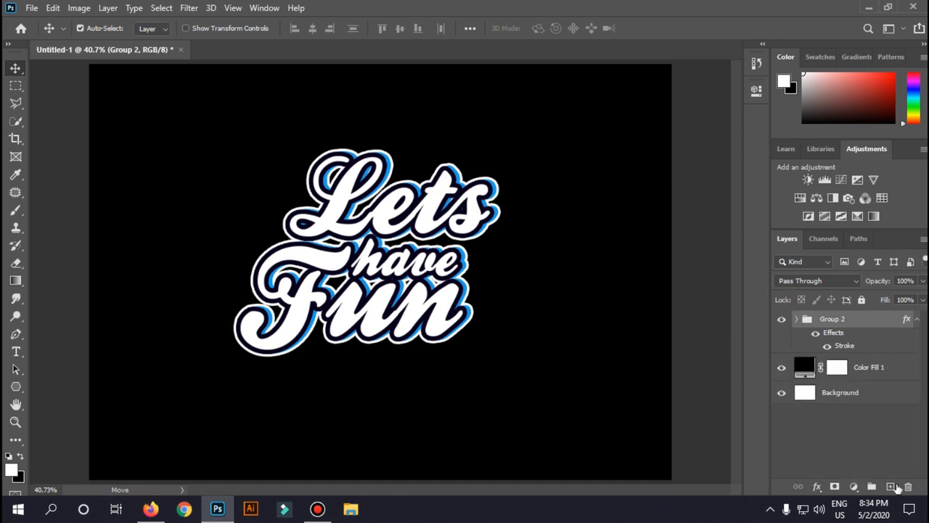
{"action": "left_click", "coordinate": [854, 487]}
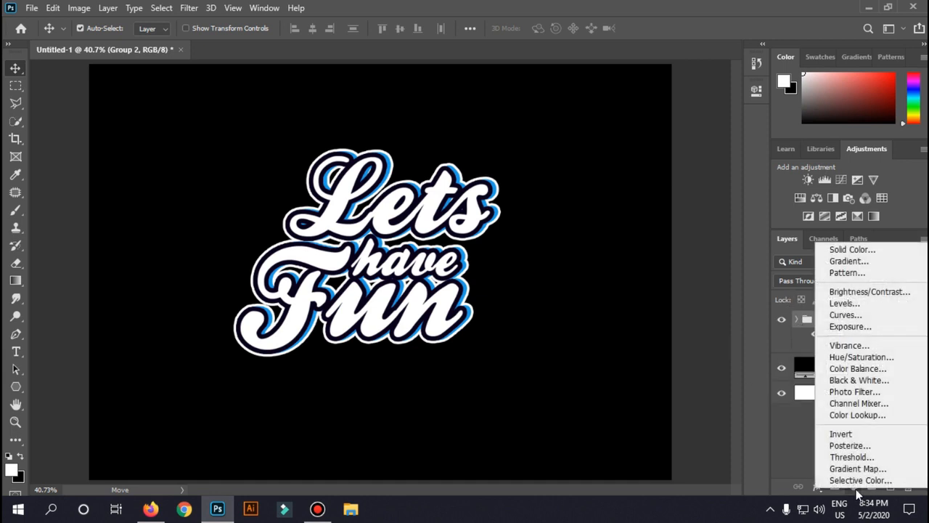
{"action": "left_click", "coordinate": [864, 262]}
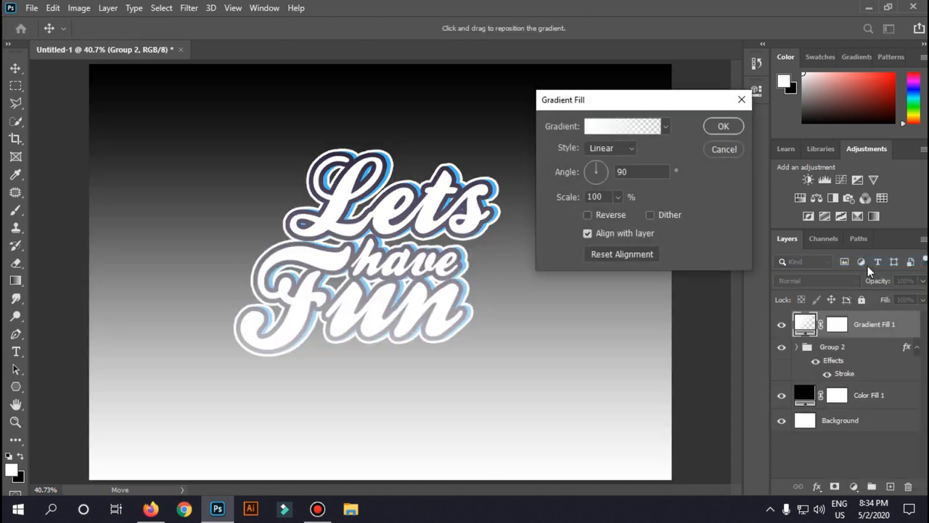
{"action": "left_click", "coordinate": [722, 146]}
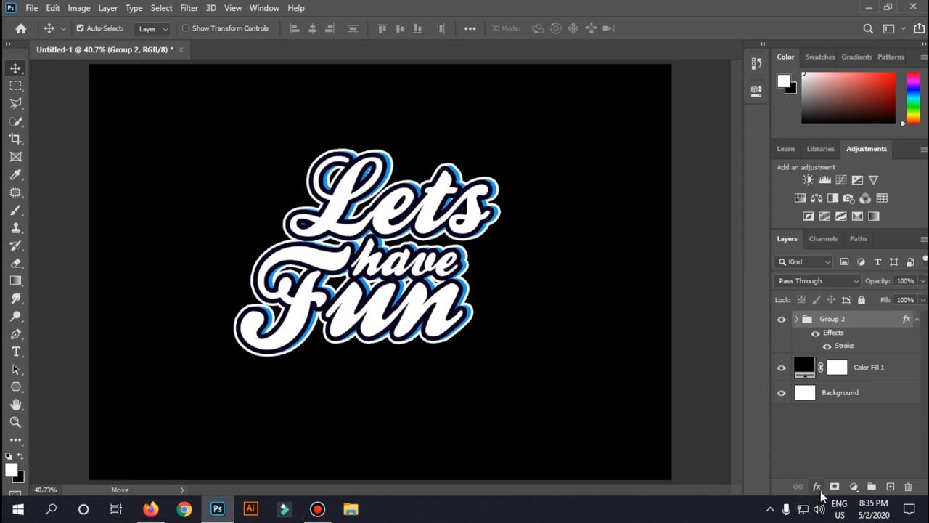
Try a gradient overlay at 46% opacity on Group 2, and cancel the layer style
{"action": "left_click", "coordinate": [817, 486]}
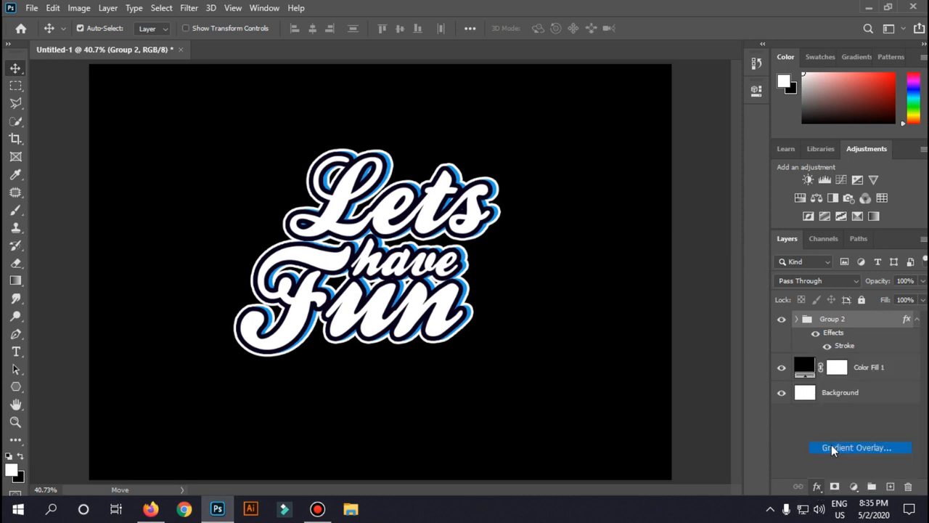
{"action": "left_click", "coordinate": [853, 447]}
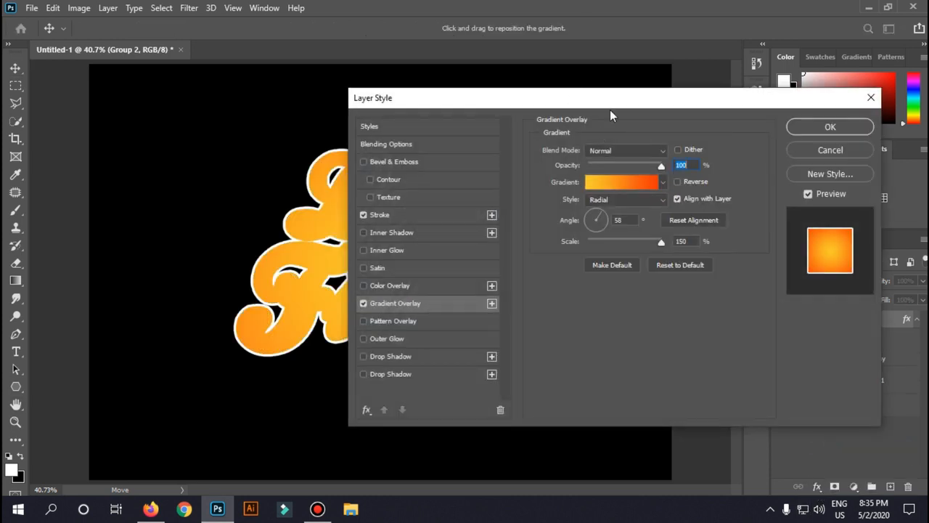
{"action": "left_click_drag", "start_coordinate": [580, 98], "coordinate": [446, 253]}
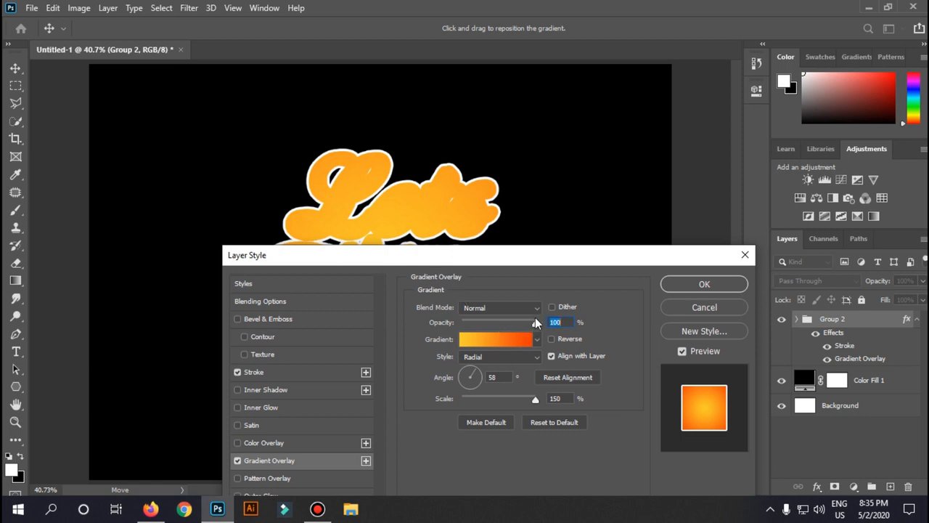
{"action": "left_click_drag", "start_coordinate": [532, 326], "coordinate": [496, 327]}
{"action": "left_click_drag", "start_coordinate": [499, 254], "coordinate": [611, 141]}
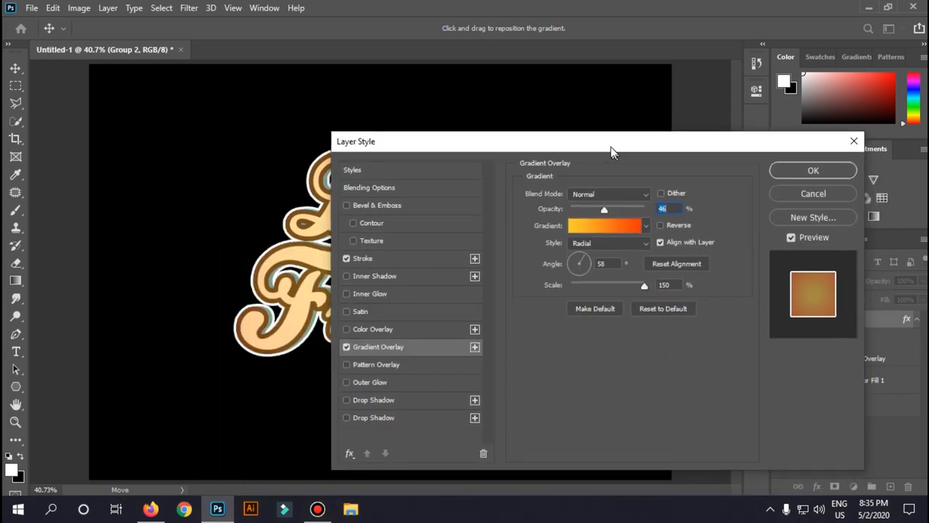
{"action": "left_click", "coordinate": [801, 194]}
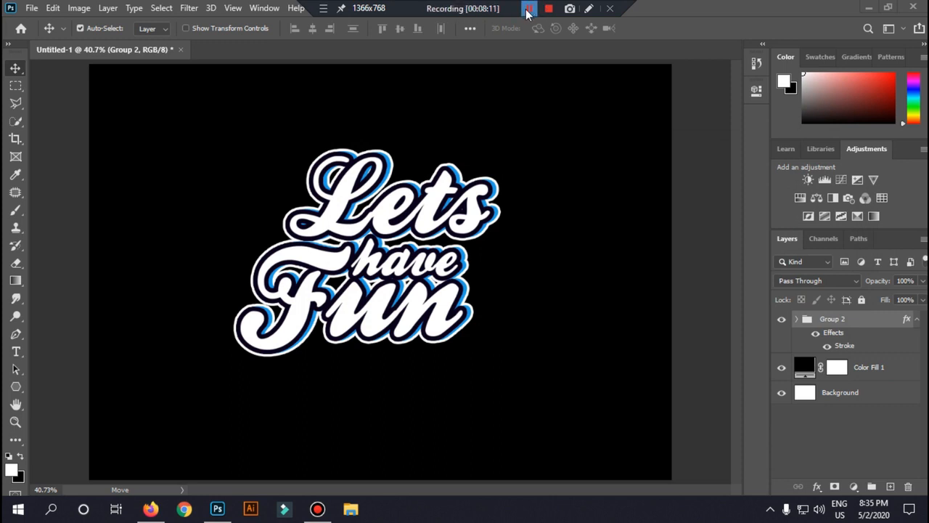
Add a Gradient Overlay effect to Group 2, keeping the artwork in view beside the settings
{"action": "left_click", "coordinate": [819, 491]}
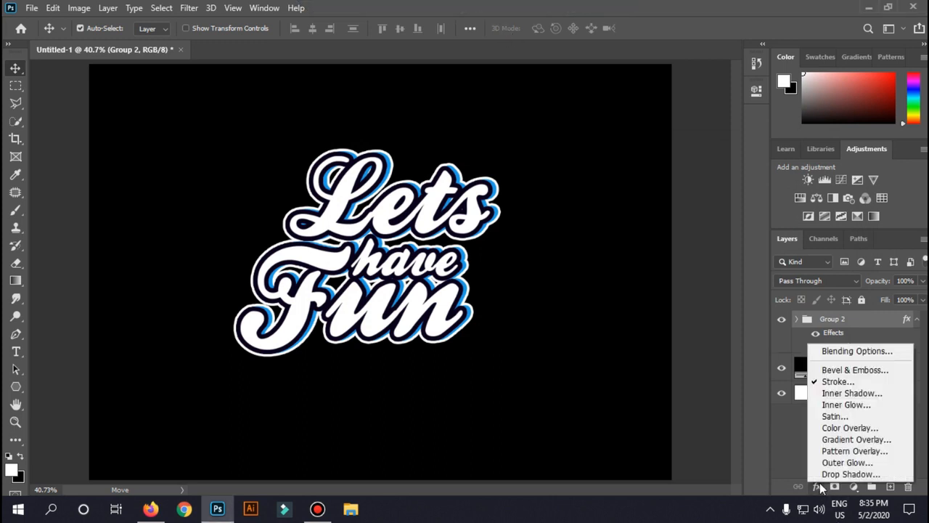
{"action": "left_click", "coordinate": [857, 439]}
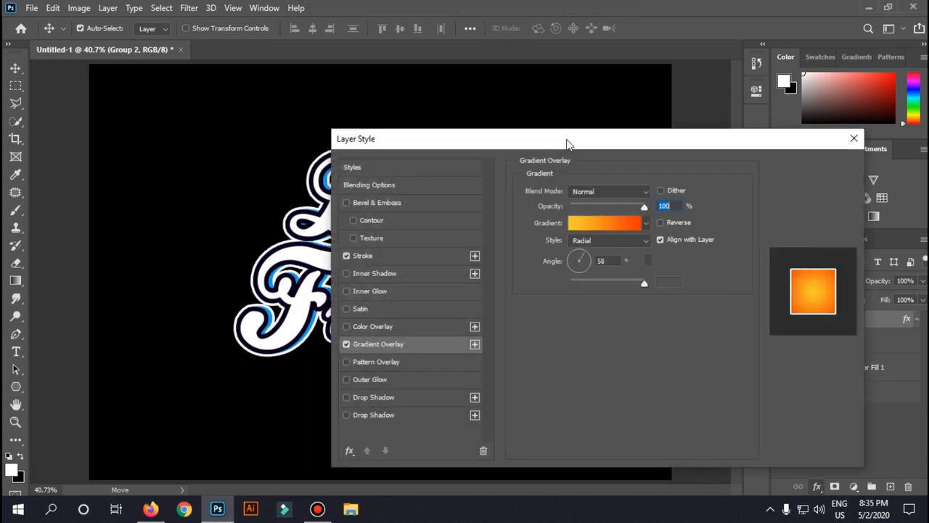
{"action": "left_click_drag", "start_coordinate": [605, 145], "coordinate": [569, 111]}
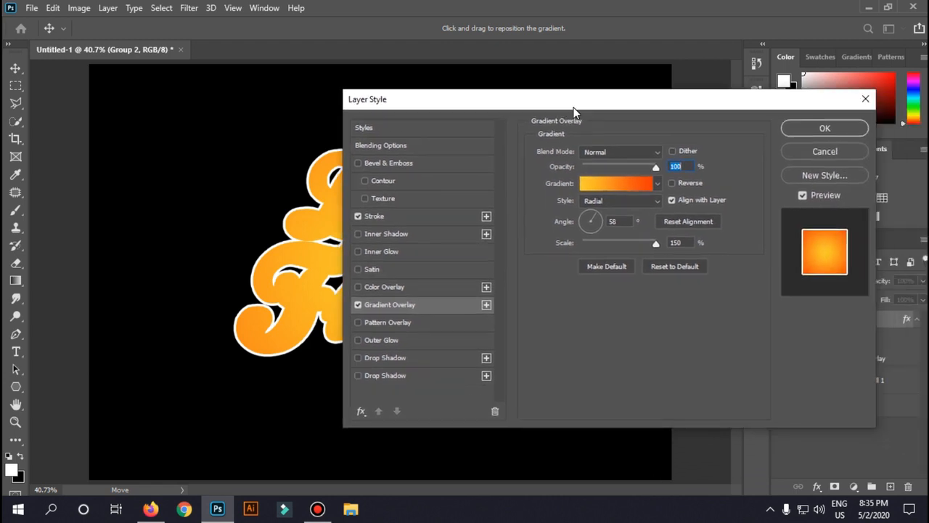
Try the Color and Multiply blend modes on the gradient overlay, and return it to Normal
{"action": "left_click", "coordinate": [612, 153]}
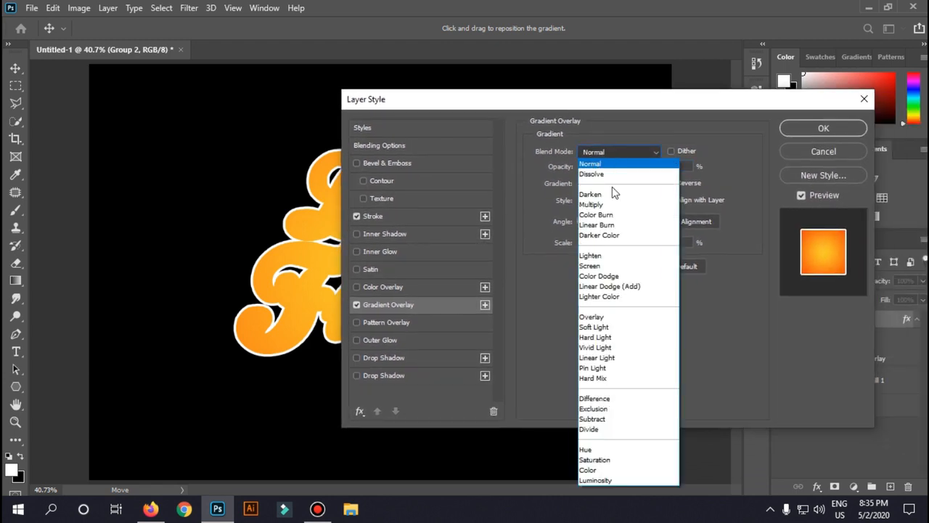
{"action": "left_click", "coordinate": [588, 470]}
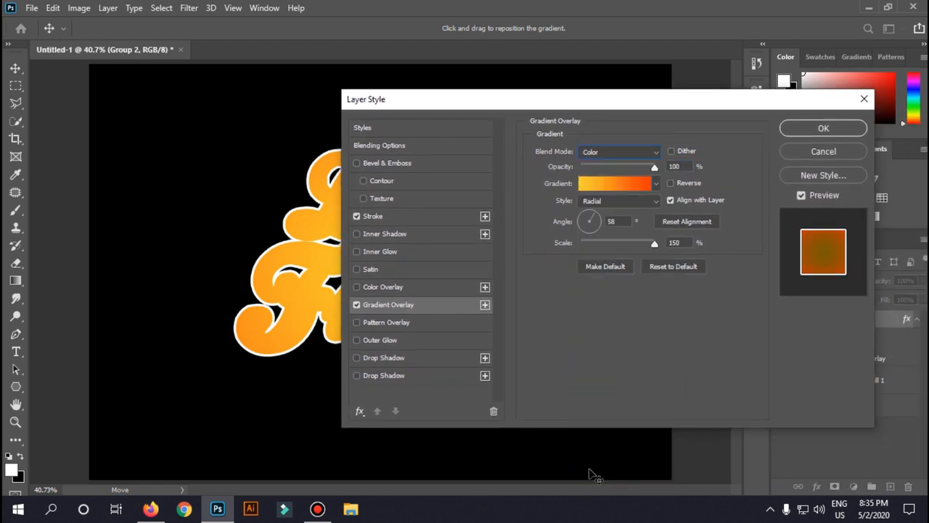
{"action": "left_click", "coordinate": [642, 148]}
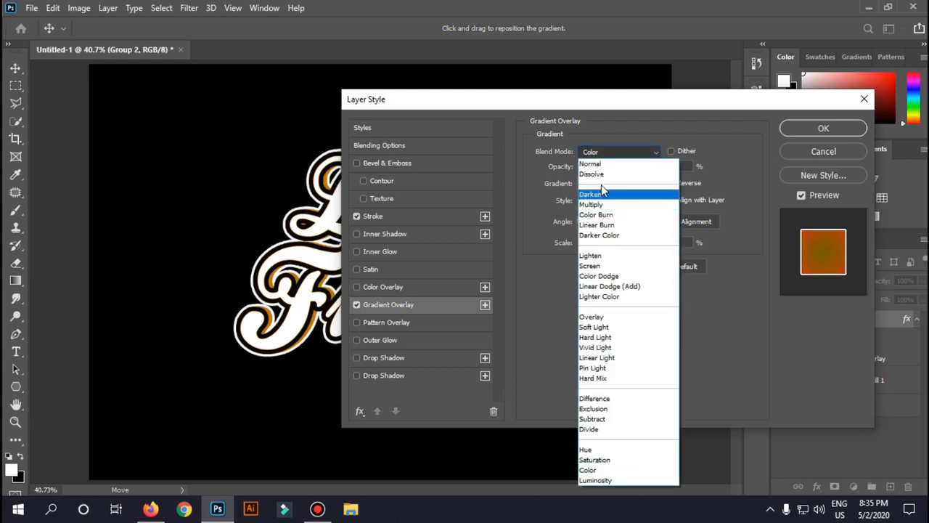
{"action": "left_click", "coordinate": [601, 209]}
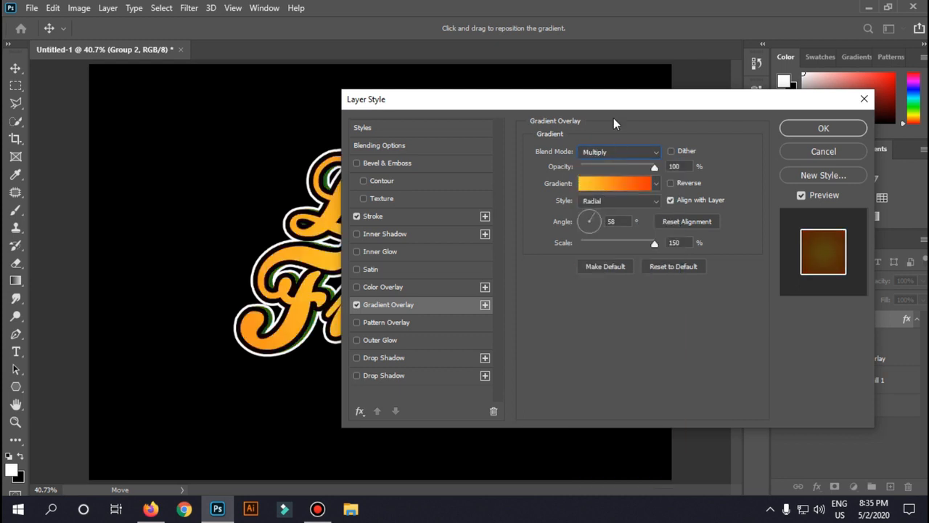
{"action": "left_click_drag", "start_coordinate": [623, 108], "coordinate": [470, 274]}
{"action": "left_click", "coordinate": [481, 319]}
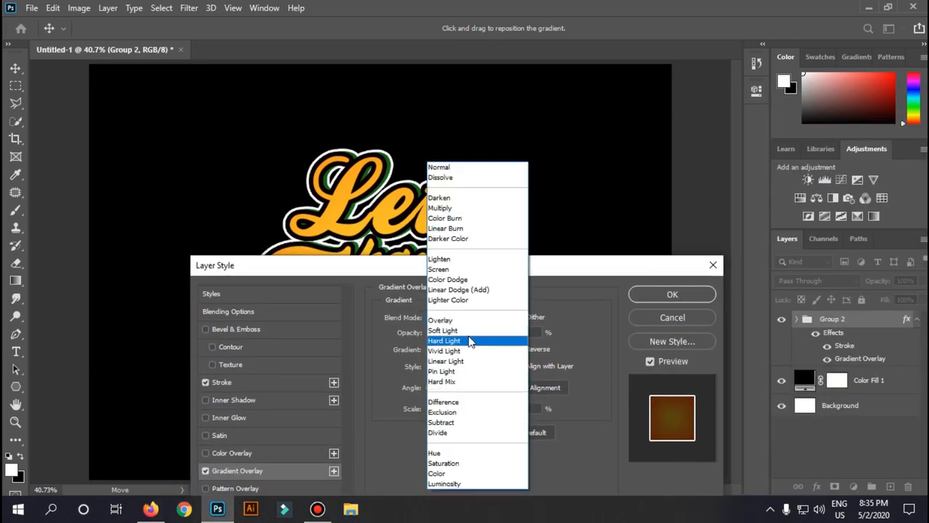
{"action": "left_click", "coordinate": [479, 165]}
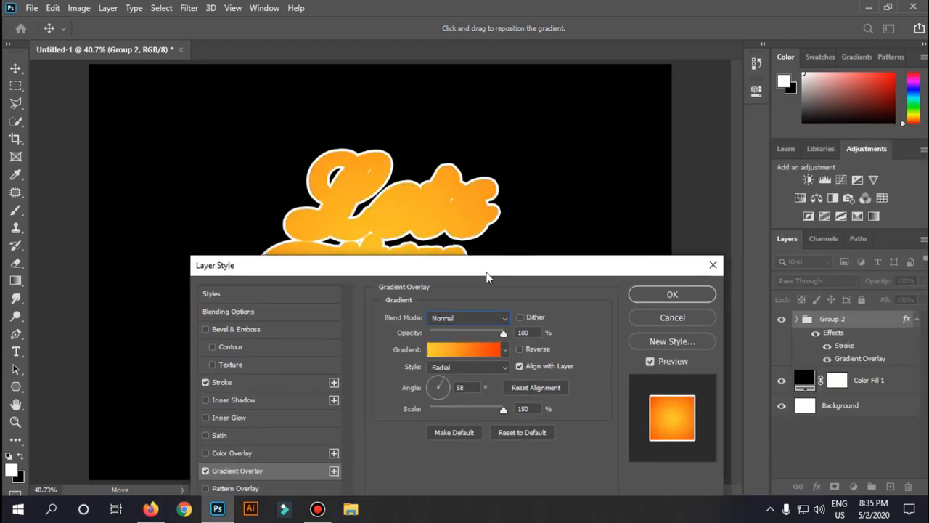
{"action": "left_click_drag", "start_coordinate": [486, 275], "coordinate": [723, 229]}
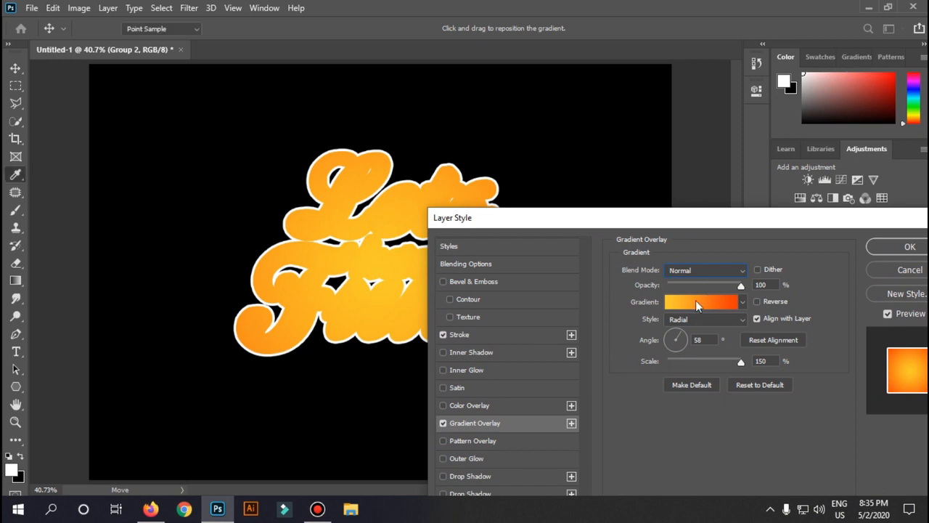
Try several presets from the Oranges set for the overlay gradient, and settle on Orange_05
{"action": "left_click", "coordinate": [695, 299]}
{"action": "scroll", "coordinate": [574, 104], "scroll_direction": "down", "scroll_amount": 2}
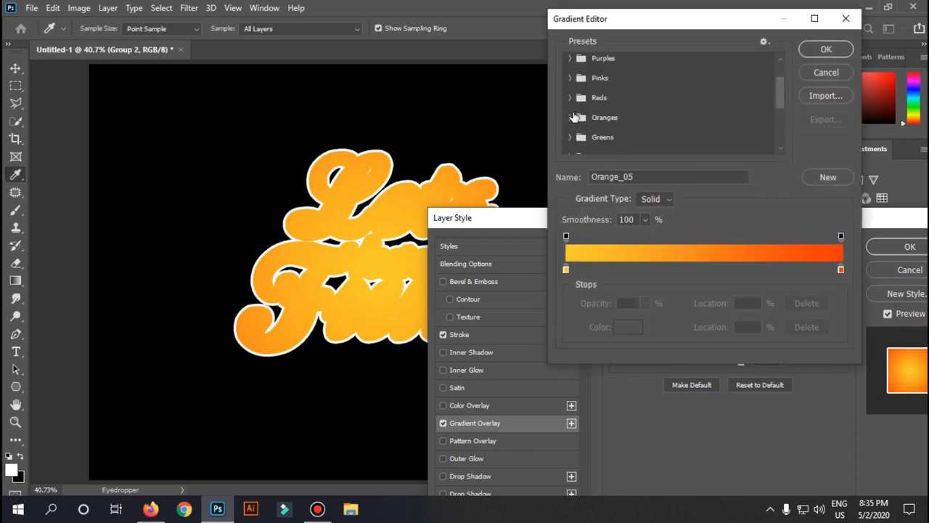
{"action": "left_click", "coordinate": [569, 117]}
{"action": "left_click", "coordinate": [650, 140]}
{"action": "left_click", "coordinate": [628, 140]}
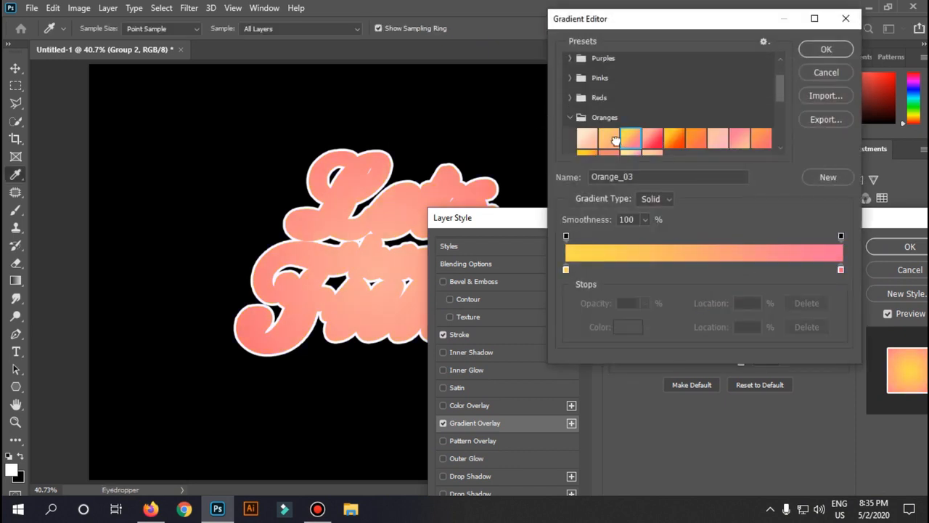
{"action": "left_click", "coordinate": [598, 141]}
{"action": "left_click", "coordinate": [695, 139]}
{"action": "left_click", "coordinate": [740, 138]}
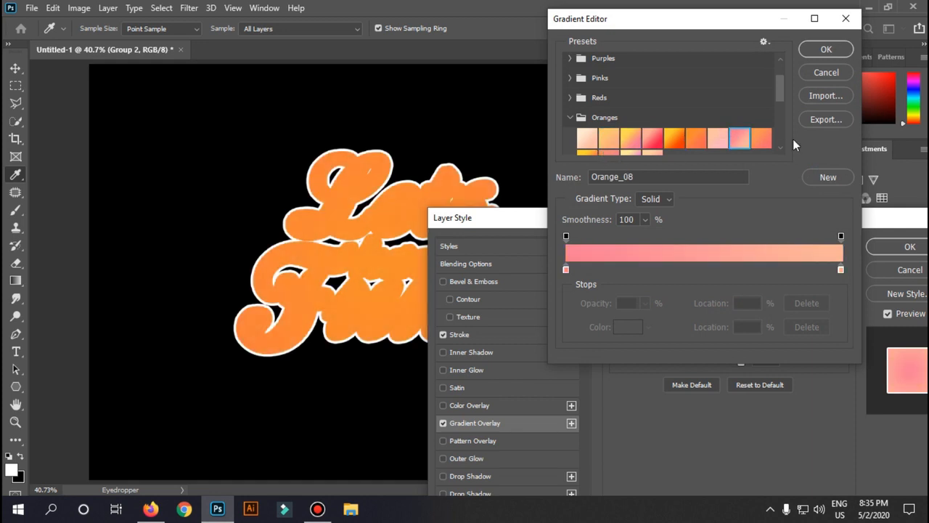
{"action": "left_click", "coordinate": [674, 138]}
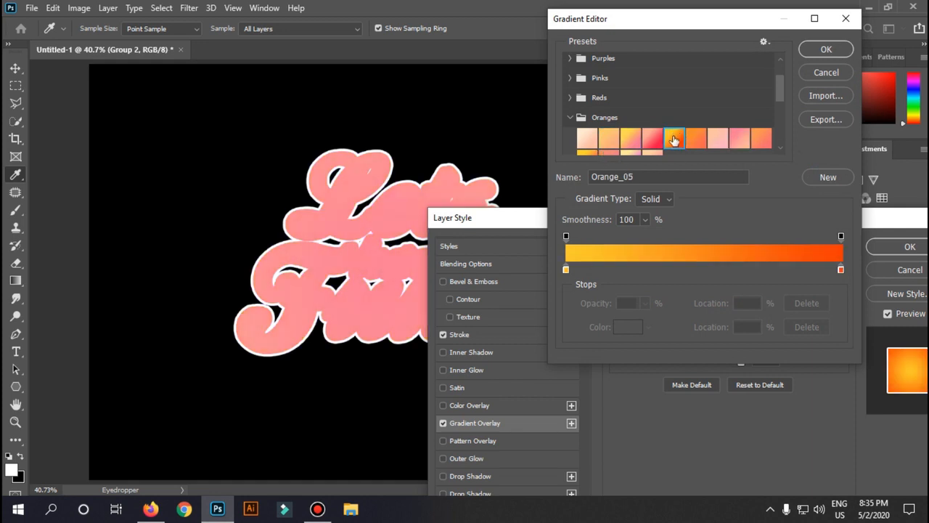
{"action": "left_click", "coordinate": [814, 54]}
Set the gradient overlay's blend mode to Multiply and apply the layer style to Group 2
{"action": "left_click", "coordinate": [698, 266]}
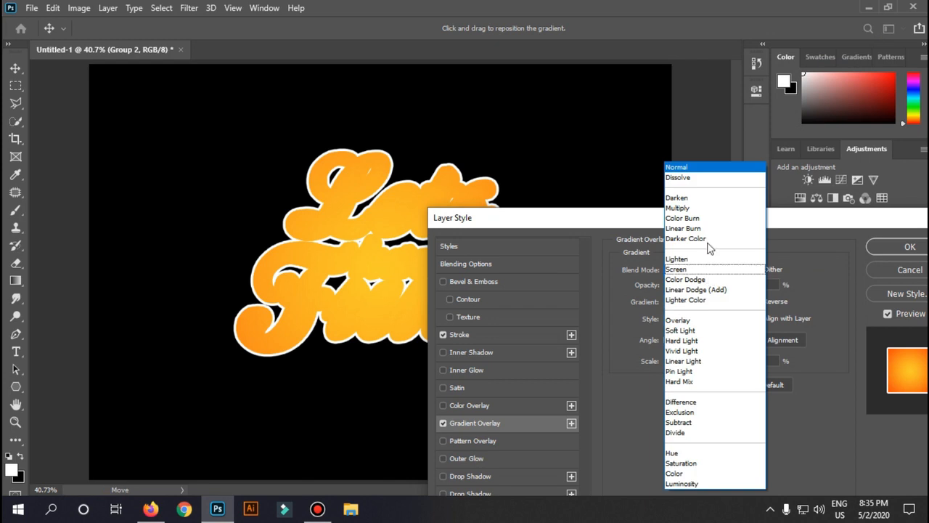
{"action": "left_click", "coordinate": [705, 209]}
{"action": "left_click_drag", "start_coordinate": [701, 222], "coordinate": [608, 102]}
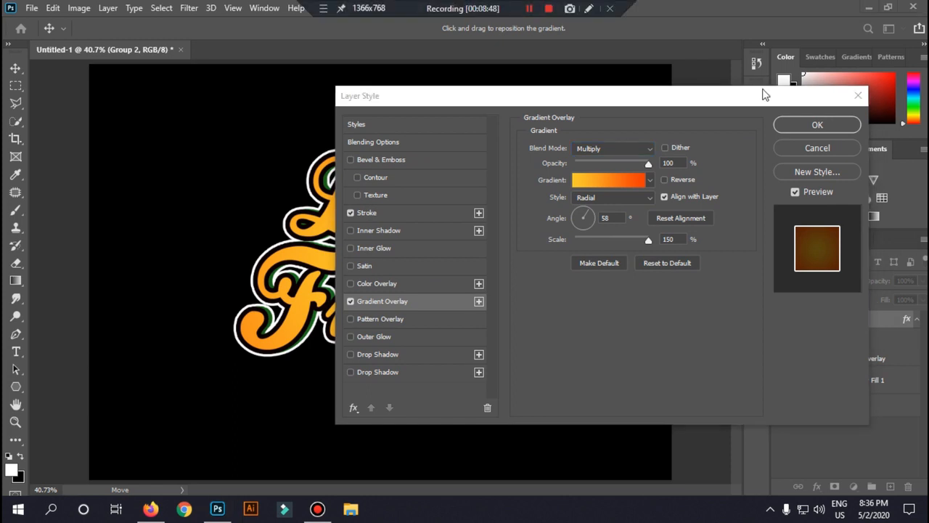
{"action": "left_click", "coordinate": [809, 125]}
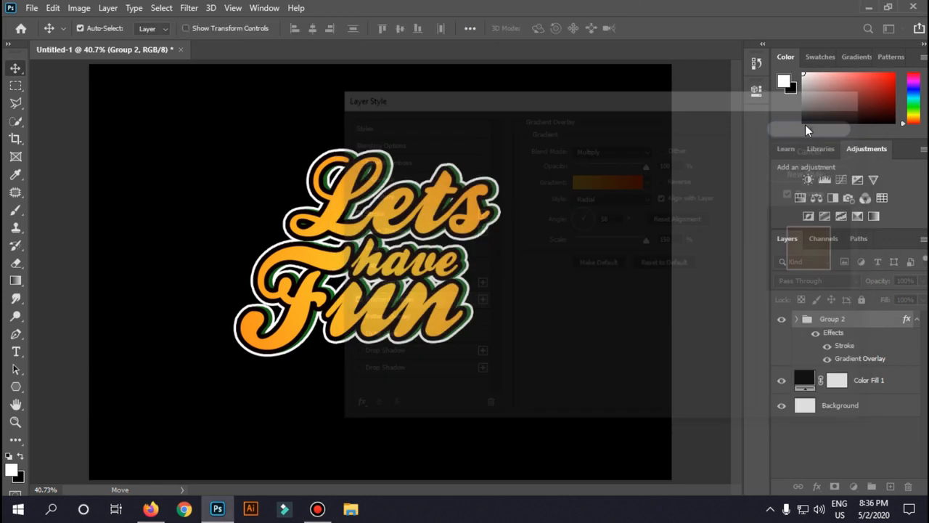
Try a drop shadow on Group 2 with an 83 px distance and the white colour ffffff
{"action": "left_click", "coordinate": [817, 486]}
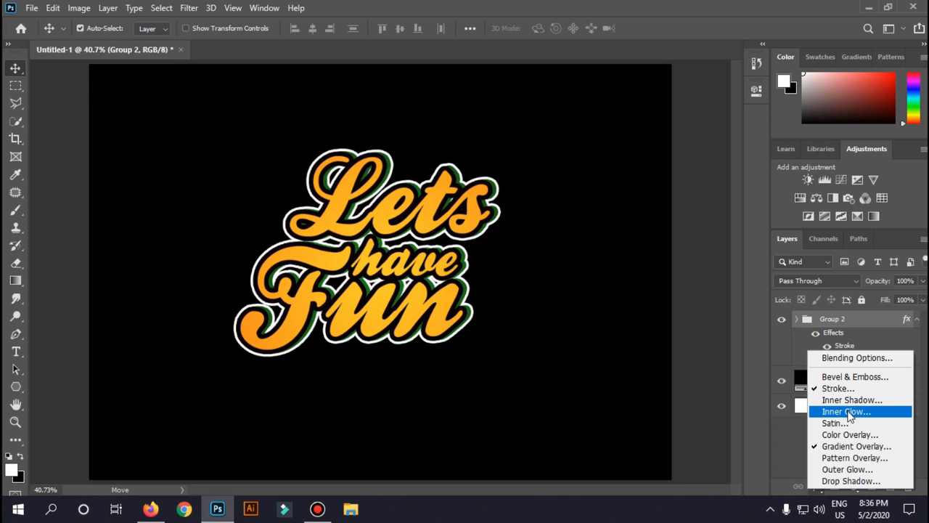
{"action": "left_click", "coordinate": [850, 481]}
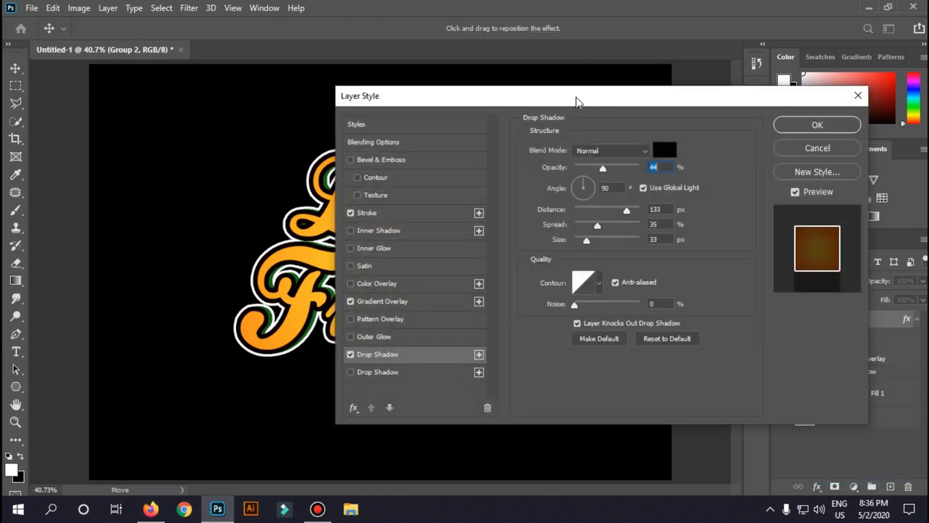
{"action": "left_click_drag", "start_coordinate": [577, 99], "coordinate": [767, 114]}
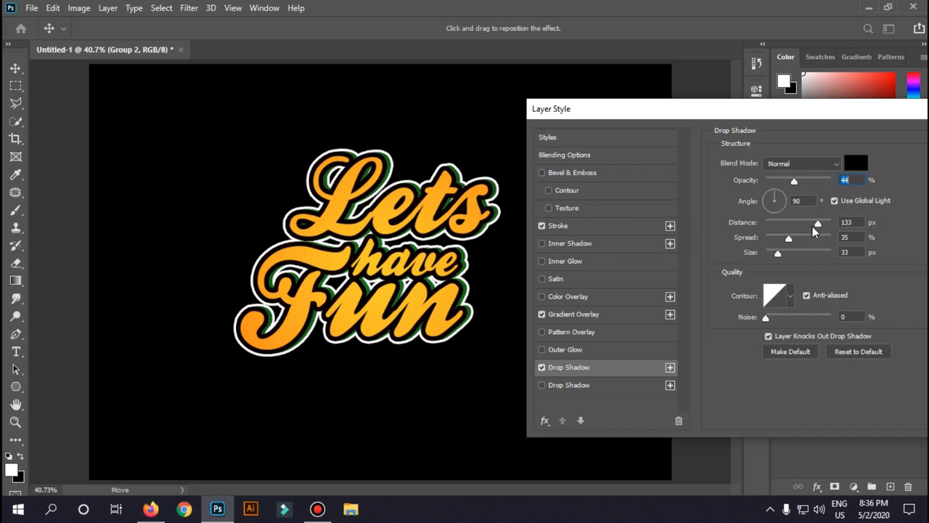
{"action": "left_click_drag", "start_coordinate": [828, 222], "coordinate": [812, 214]}
{"action": "left_click", "coordinate": [854, 163]}
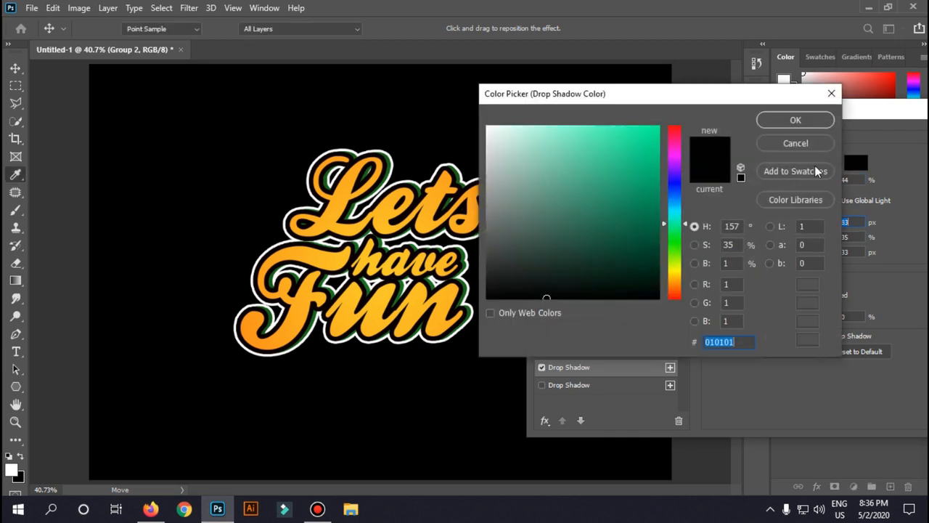
{"action": "type", "text": "ffffff"}
{"action": "left_click", "coordinate": [796, 120]}
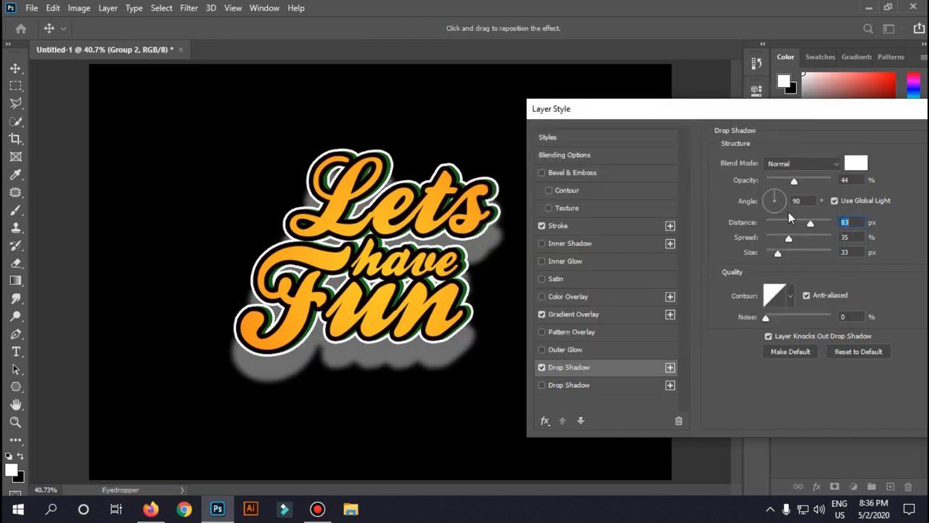
Try the white drop shadow at 3 px distance, 100% opacity and 0% spread, and discard the layer style changes
{"action": "left_click_drag", "start_coordinate": [800, 227], "coordinate": [767, 223]}
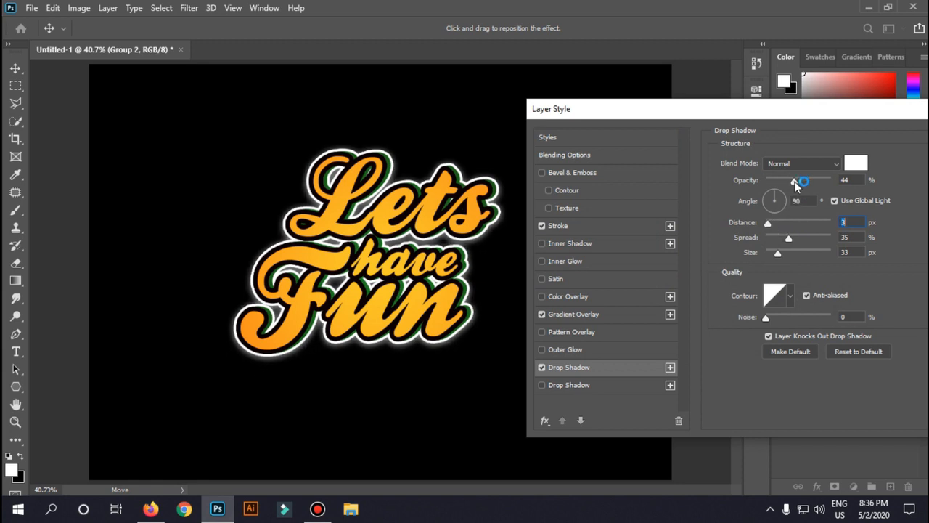
{"action": "left_click_drag", "start_coordinate": [794, 181], "coordinate": [833, 181]}
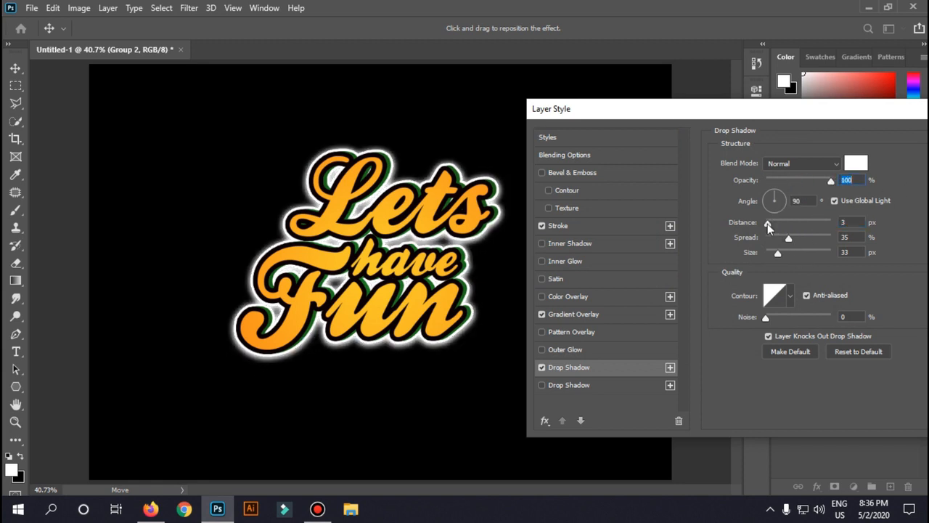
{"action": "left_click_drag", "start_coordinate": [787, 237], "coordinate": [724, 237]}
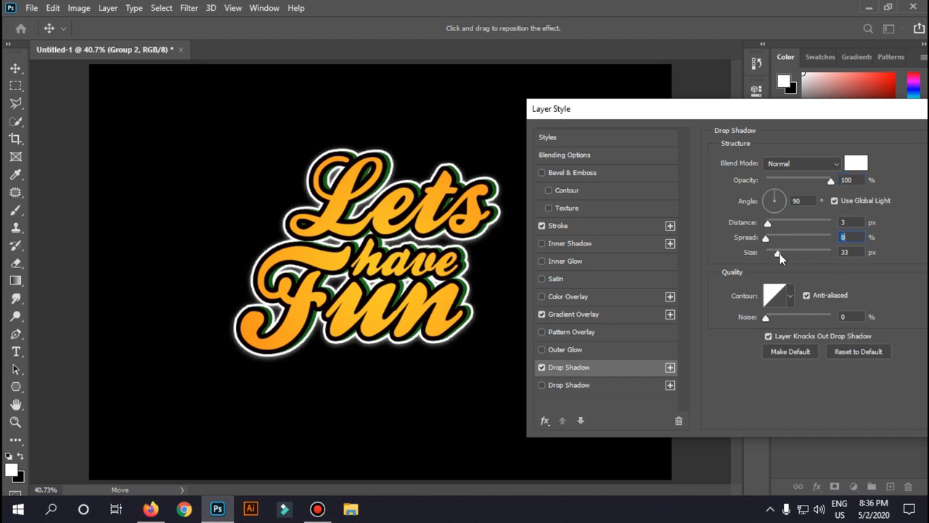
{"action": "left_click_drag", "start_coordinate": [802, 109], "coordinate": [568, 109]}
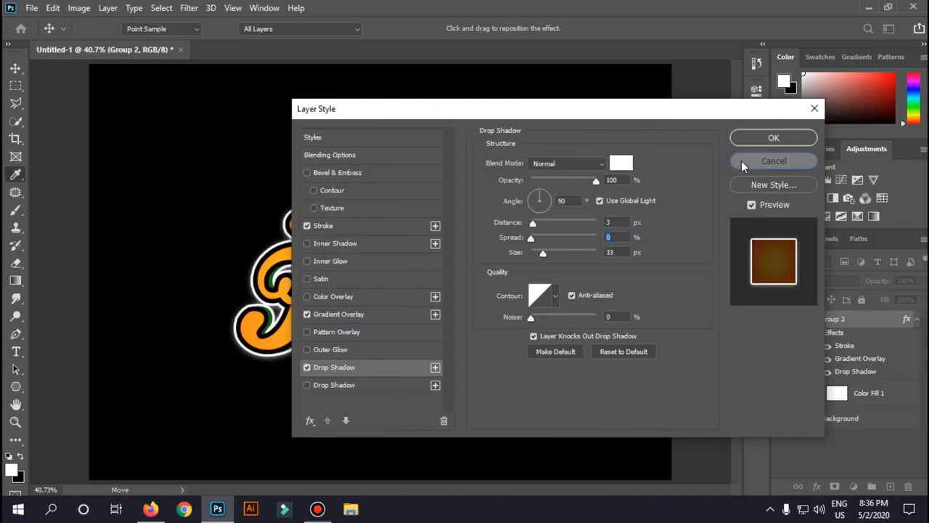
{"action": "left_click", "coordinate": [741, 161]}
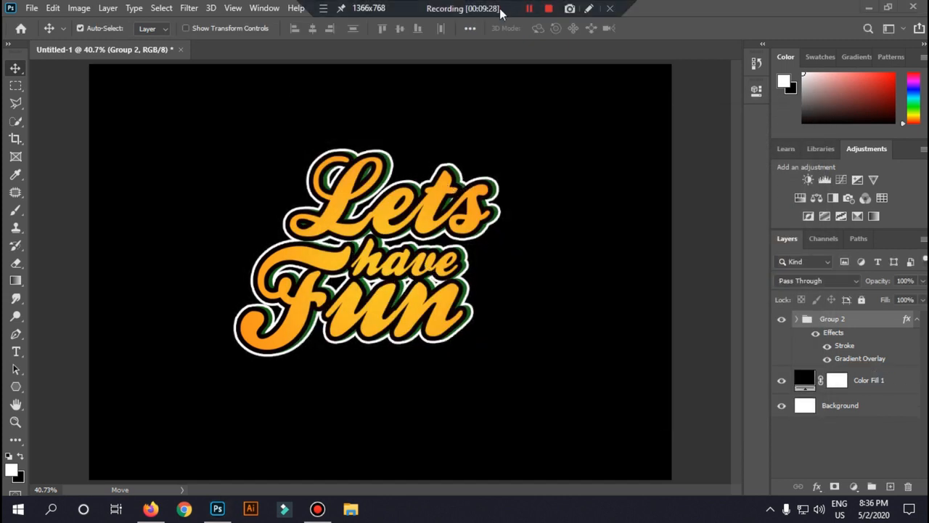
Draw a white four-pointed star about 118 px wide with the Polygon tool and place it above the "s" of "Lets"
{"action": "left_click", "coordinate": [15, 389]}
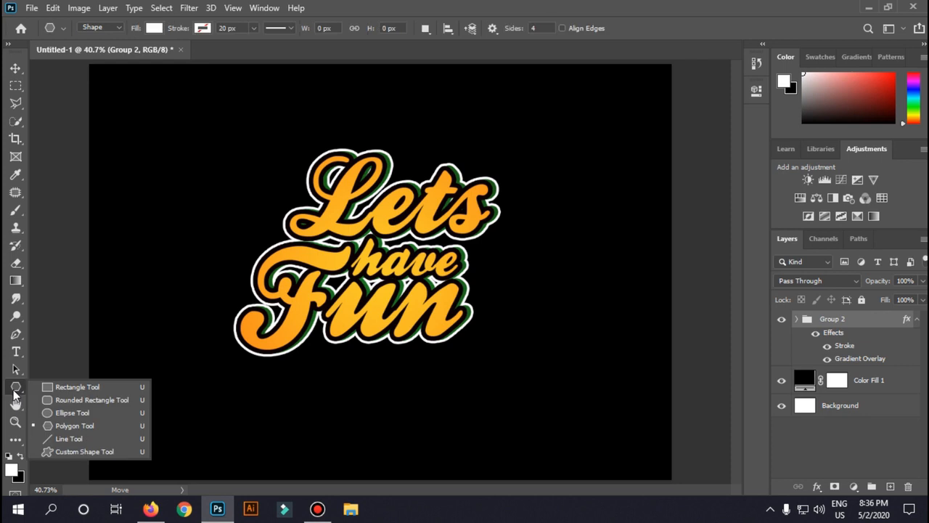
{"action": "left_click", "coordinate": [46, 388]}
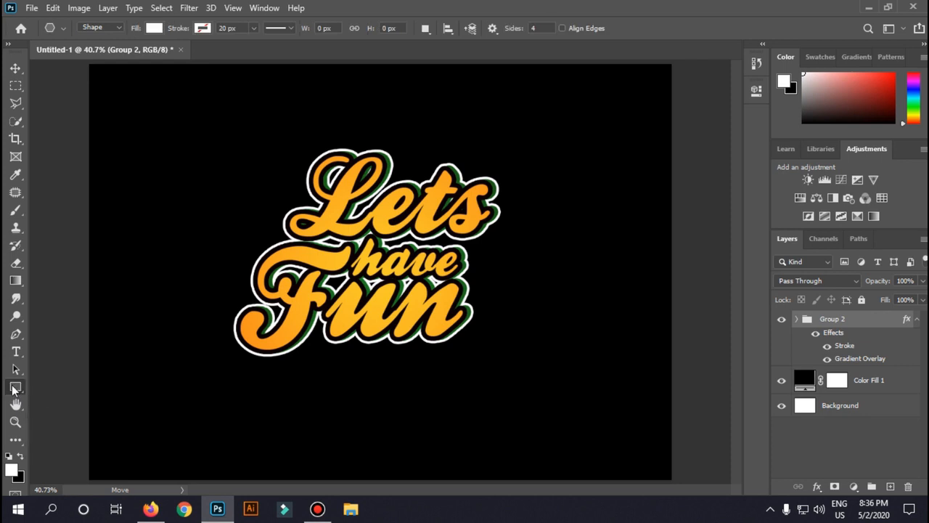
{"action": "left_click", "coordinate": [14, 389]}
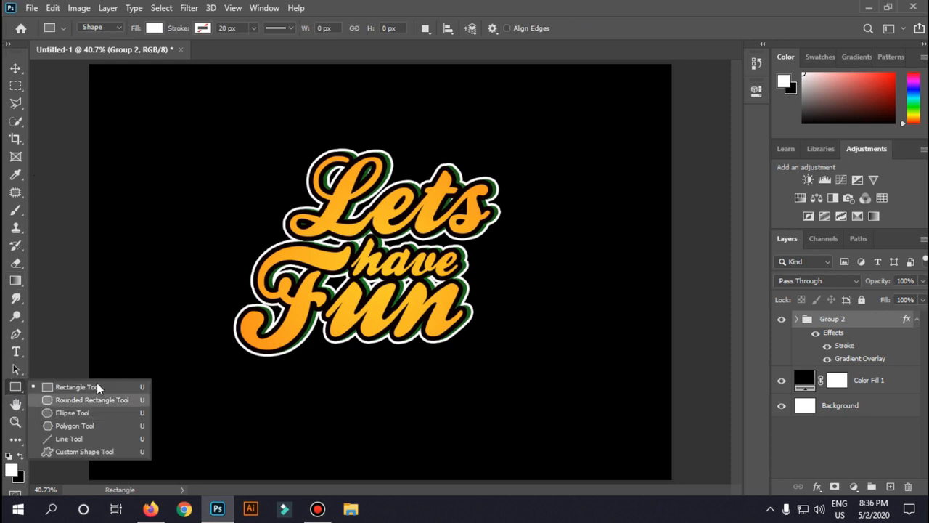
{"action": "left_click", "coordinate": [14, 389]}
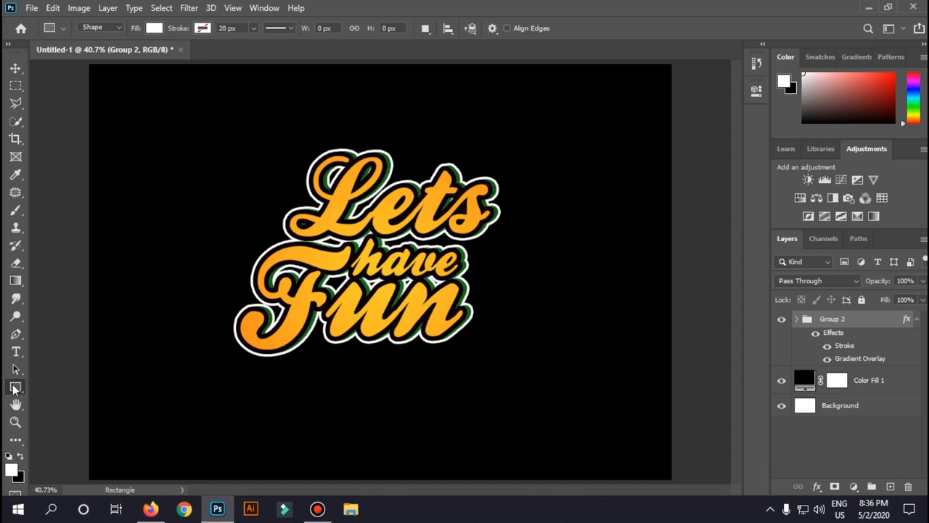
{"action": "left_click", "coordinate": [15, 389]}
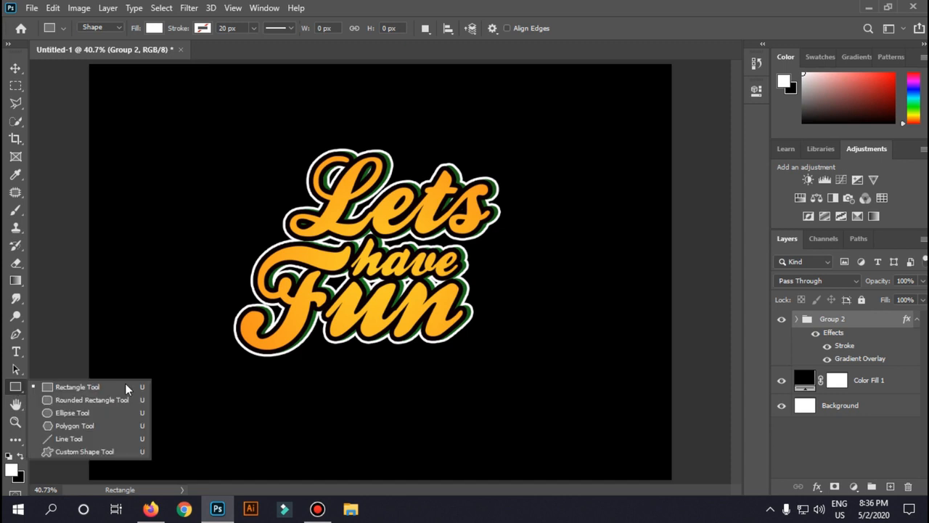
{"action": "left_click", "coordinate": [128, 425]}
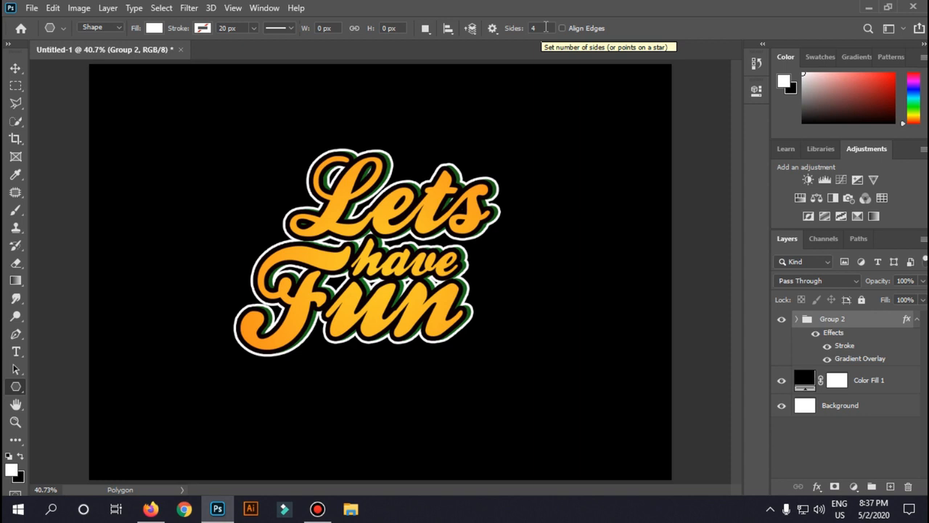
{"action": "left_click", "coordinate": [539, 27]}
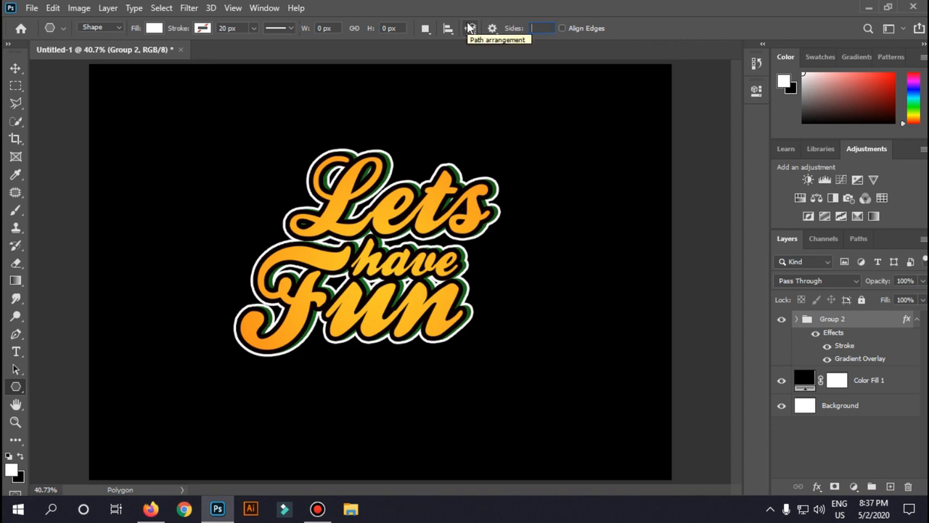
{"action": "type", "text": "4"}
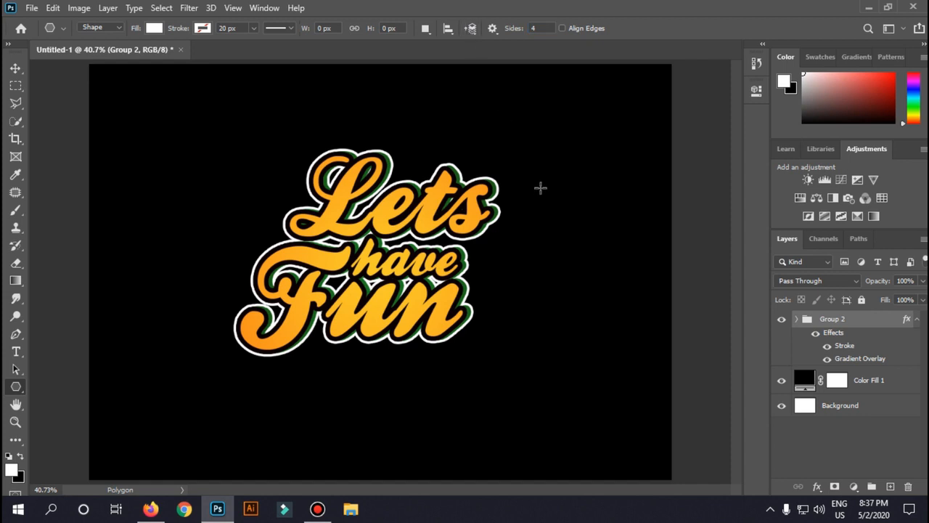
{"action": "mouse_move", "coordinate": [508, 123]}
{"action": "left_mouse_down"}
{"action": "mouse_move", "coordinate": [511, 168]}
{"action": "mouse_move", "coordinate": [502, 132]}
{"action": "mouse_move", "coordinate": [515, 136]}
{"action": "left_mouse_up"}
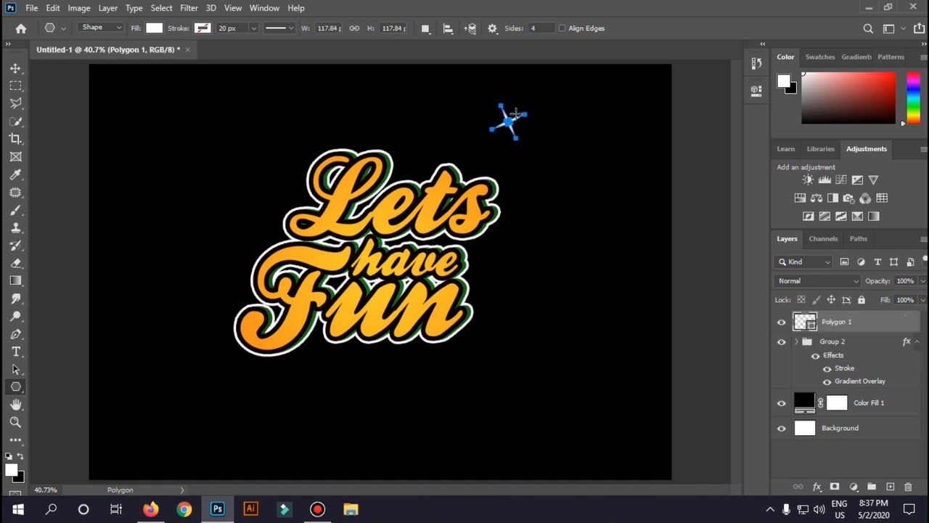
{"action": "key", "text": "v"}
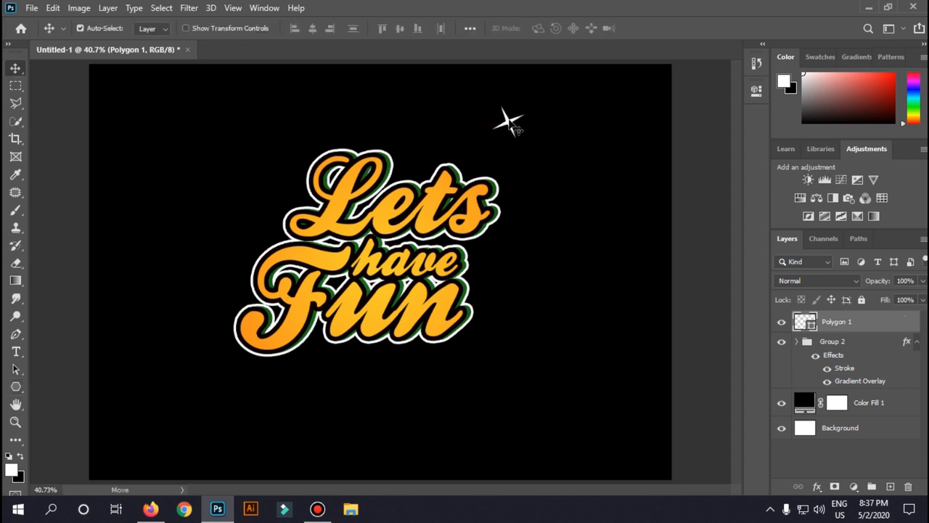
{"action": "left_click_drag", "start_coordinate": [513, 123], "coordinate": [497, 171]}
Draw a white five-pointed star about 126 px wide beside the lower curl of the "L" in "Lets"
{"action": "left_click", "coordinate": [16, 386]}
{"action": "right_click", "coordinate": [16, 386]}
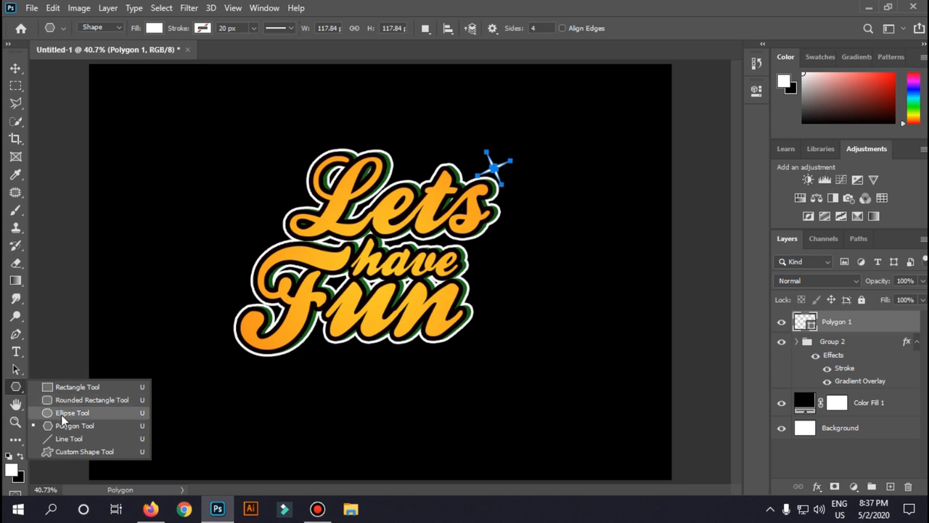
{"action": "left_click", "coordinate": [68, 424]}
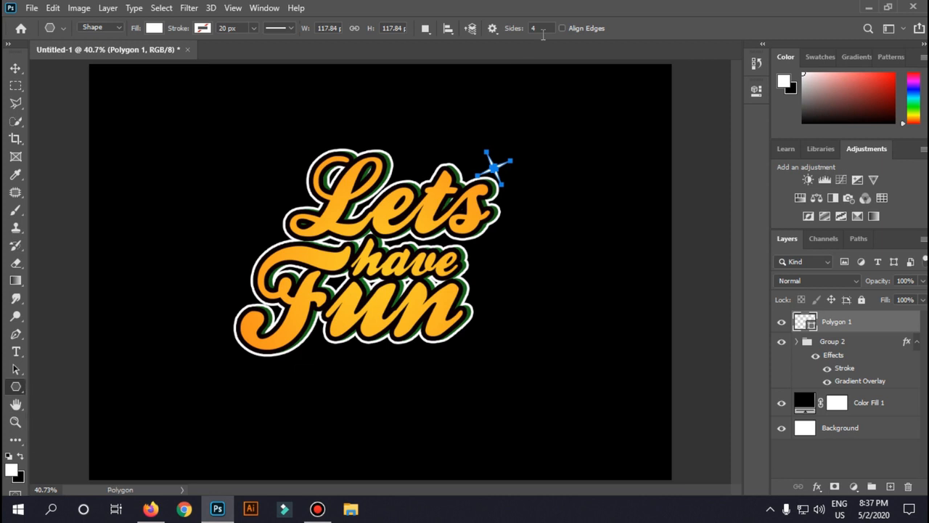
{"action": "type", "text": "5"}
{"action": "key", "text": "Return"}
{"action": "left_click_drag", "start_coordinate": [286, 203], "coordinate": [284, 222]}
{"action": "left_click_drag", "start_coordinate": [302, 207], "coordinate": [290, 202]}
{"action": "key", "text": "v"}
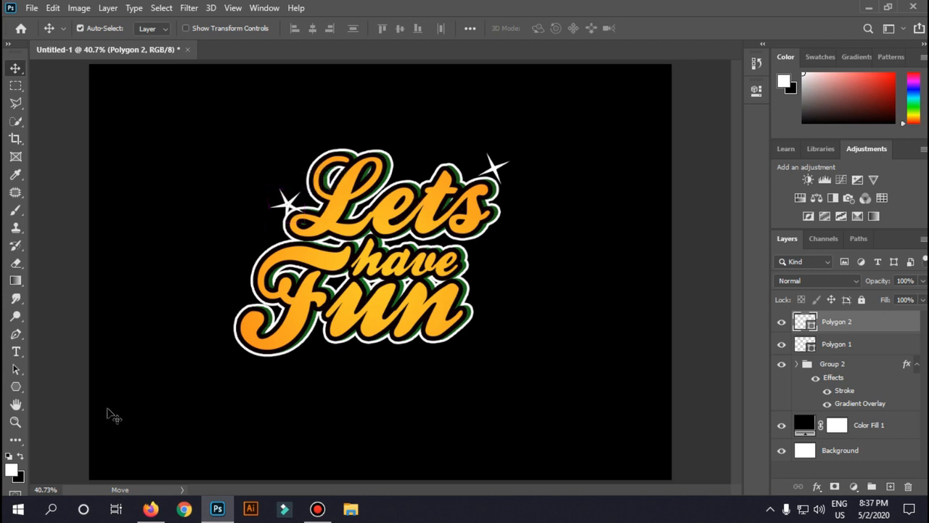
Draw a small white ellipse of 18 by 20 px just below the "u" of "Fun"
{"action": "left_click", "coordinate": [14, 390]}
{"action": "right_click", "coordinate": [16, 398]}
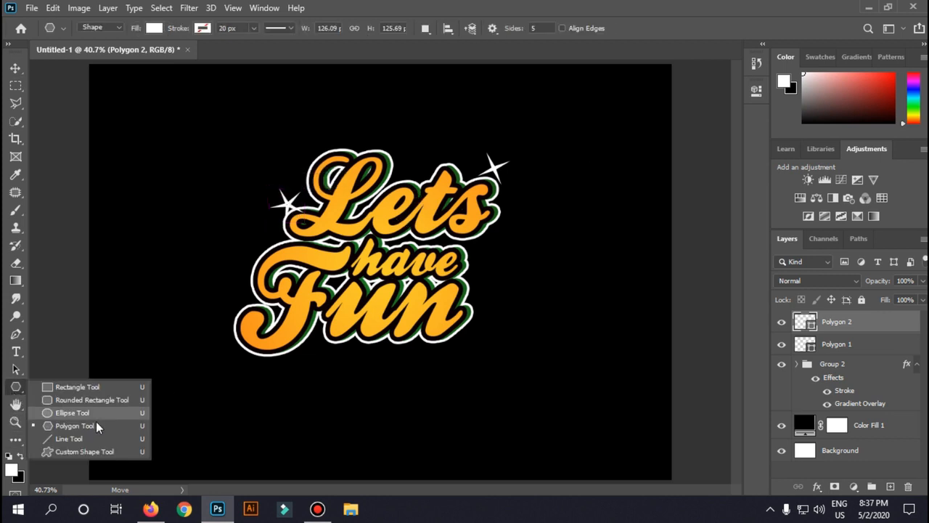
{"action": "left_click", "coordinate": [95, 425]}
{"action": "scroll", "coordinate": [352, 348], "scroll_direction": "up", "scroll_amount": 5}
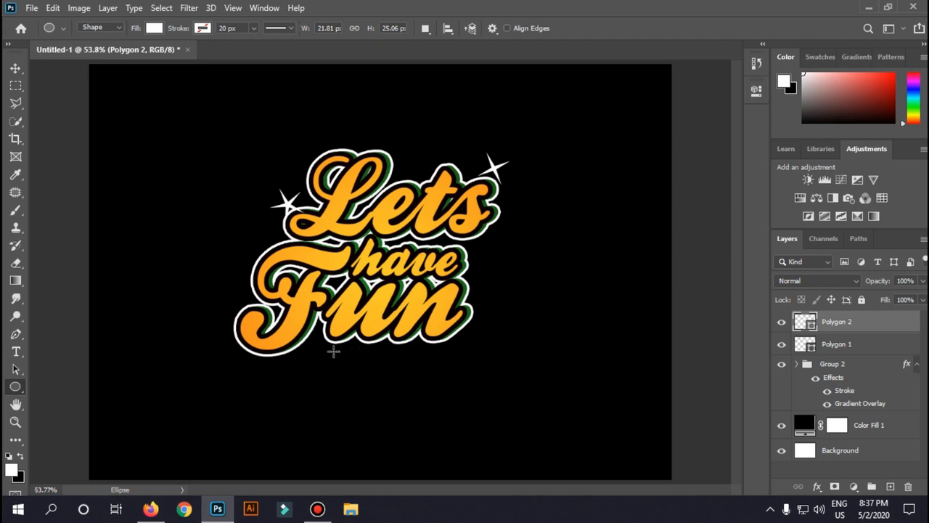
{"action": "scroll", "coordinate": [333, 351], "scroll_direction": "down", "scroll_amount": 2}
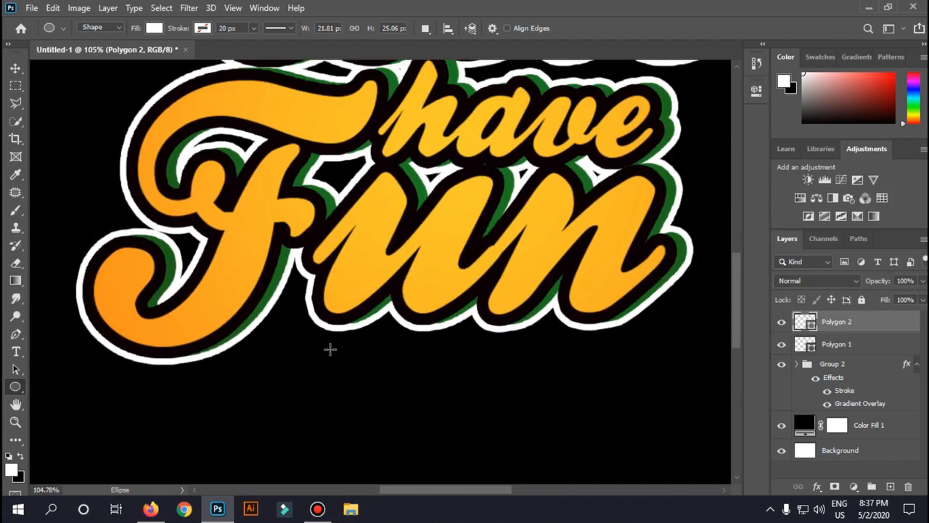
{"action": "left_click_drag", "start_coordinate": [331, 352], "coordinate": [339, 361]}
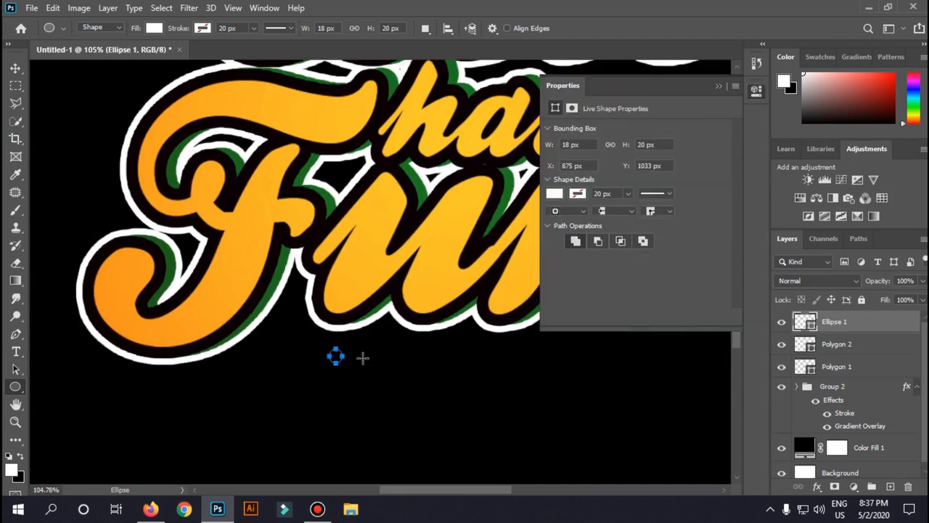
{"action": "left_click", "coordinate": [717, 86]}
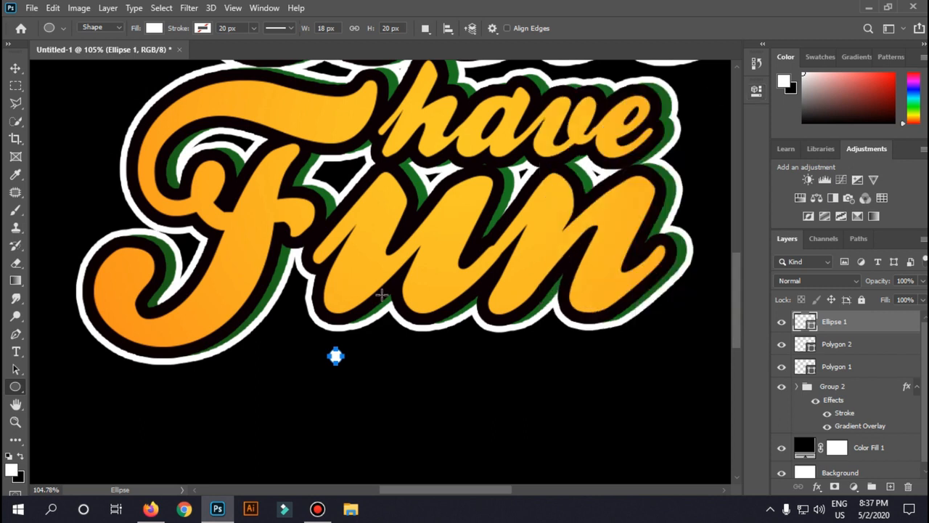
Duplicate the white dot twice beneath "Fun" and resize the dots to varied sizes, the smallest about 13 by 15 px
{"action": "key", "text": "v"}
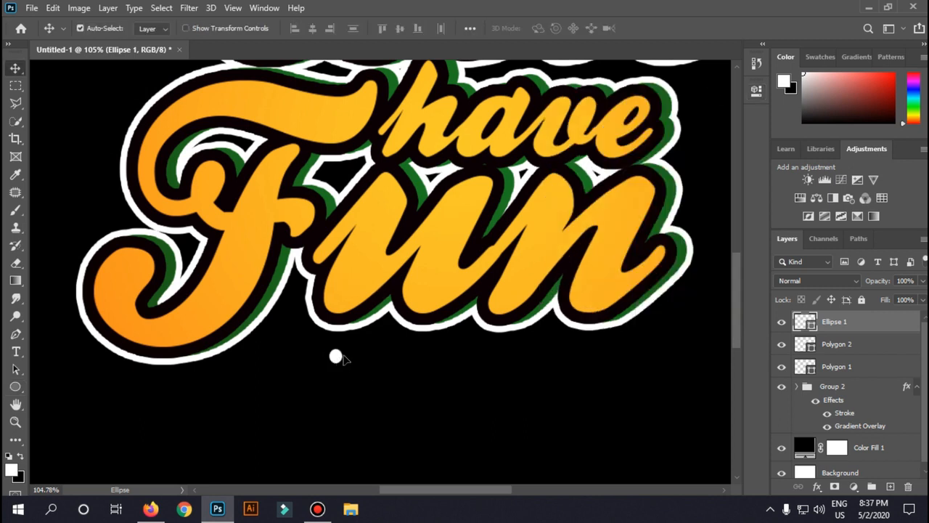
{"action": "left_click_drag", "start_coordinate": [335, 355], "coordinate": [378, 337]}
{"action": "left_click_drag", "start_coordinate": [378, 337], "coordinate": [306, 346]}
{"action": "key", "text": "ctrl+t"}
{"action": "key", "text": "Return"}
{"action": "key", "text": "ctrl+t"}
{"action": "key", "text": "Return"}
Draw a small white four-pointed star about 69 px wide just after the end of "have"
{"action": "scroll", "coordinate": [541, 281], "scroll_direction": "down", "scroll_amount": 3}
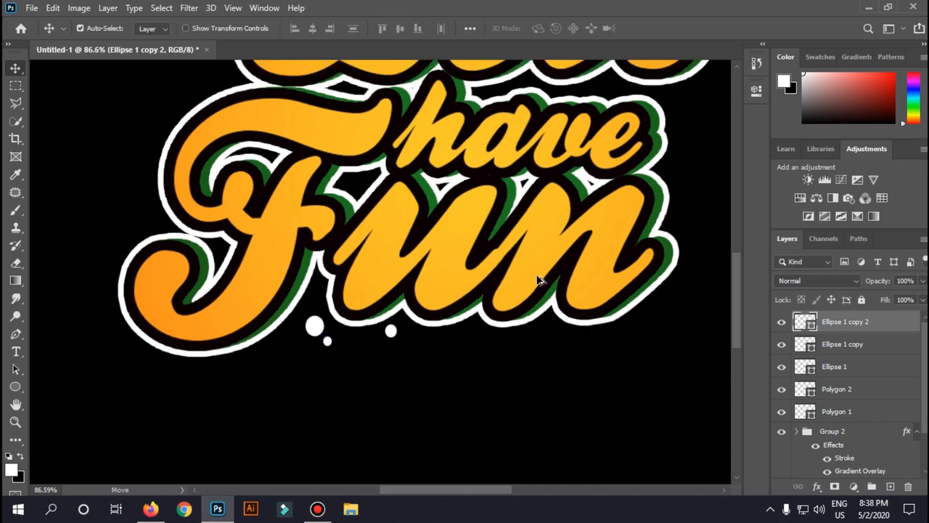
{"action": "scroll", "coordinate": [541, 281], "scroll_direction": "down", "scroll_amount": 3}
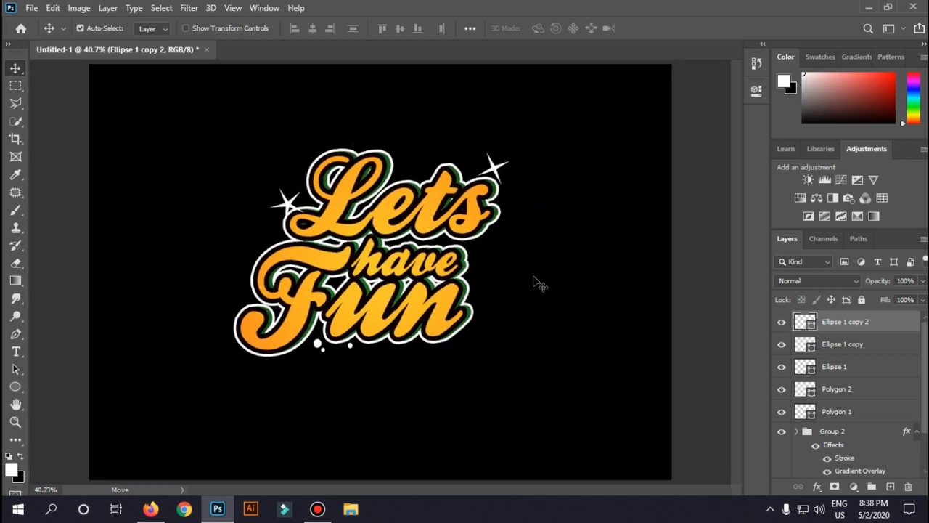
{"action": "left_click_drag", "start_coordinate": [15, 386], "coordinate": [23, 392]}
{"action": "left_click", "coordinate": [71, 426]}
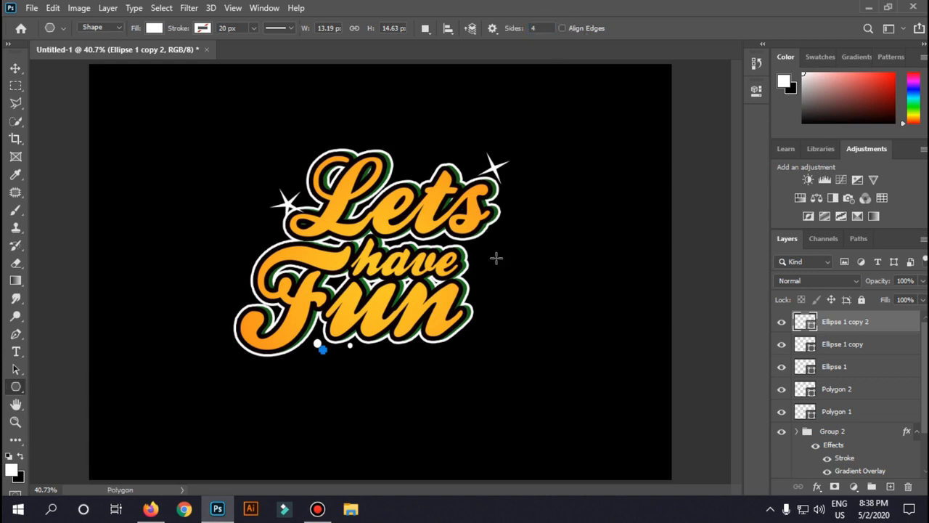
{"action": "left_click_drag", "start_coordinate": [474, 254], "coordinate": [476, 263]}
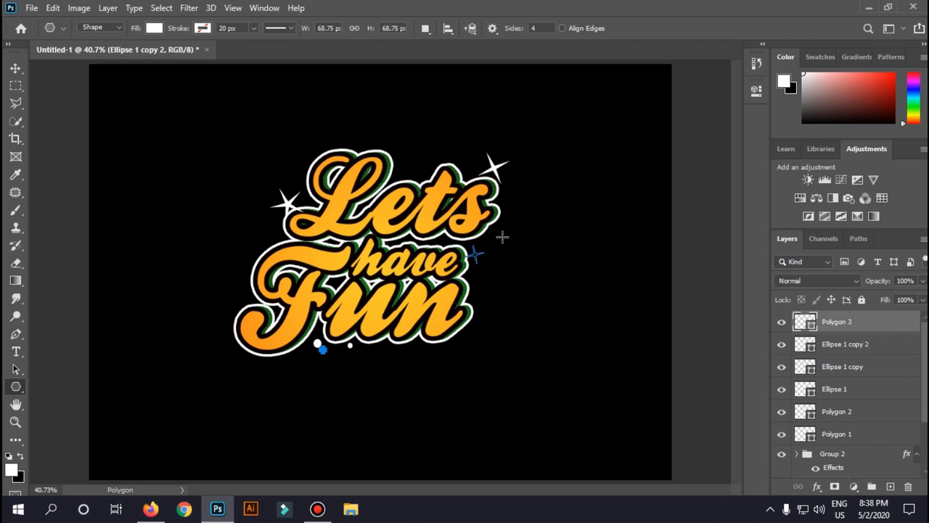
{"action": "key", "text": "Return"}
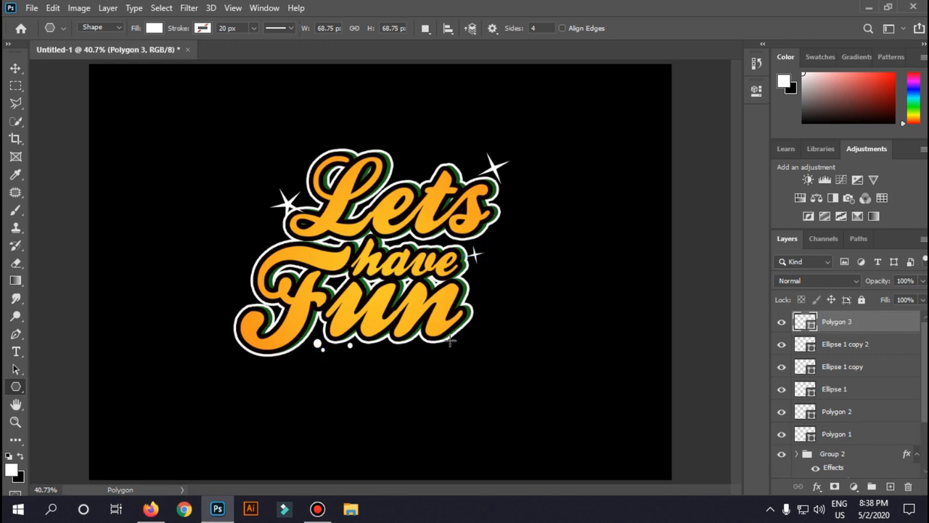
Add two more four-pointed stars, about 132 px wide under the "n" of "Fun" and about 128 px wide beside the "F"
{"action": "left_click_drag", "start_coordinate": [450, 339], "coordinate": [467, 349]}
{"action": "key", "text": "Return"}
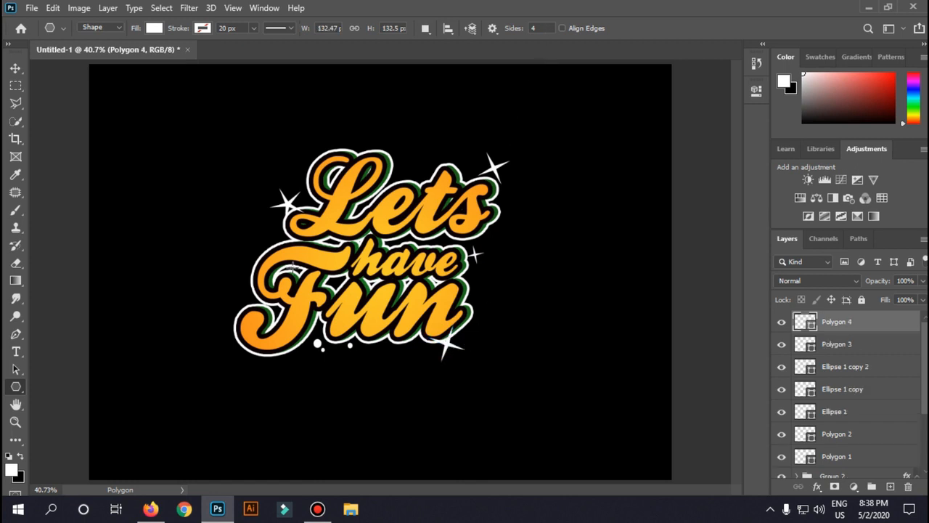
{"action": "left_click_drag", "start_coordinate": [246, 288], "coordinate": [250, 306]}
{"action": "key", "text": "Return"}
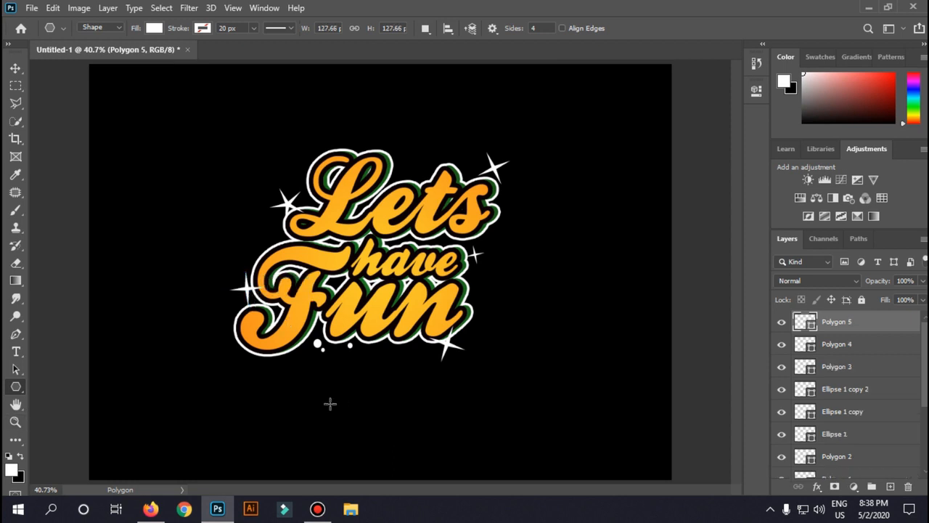
Copy a white dot to the outer side of the "n" in "Fun" twice and resize the copies into a larger and a smaller dot
{"action": "key", "text": "v"}
{"action": "left_click_drag", "start_coordinate": [319, 348], "coordinate": [501, 308]}
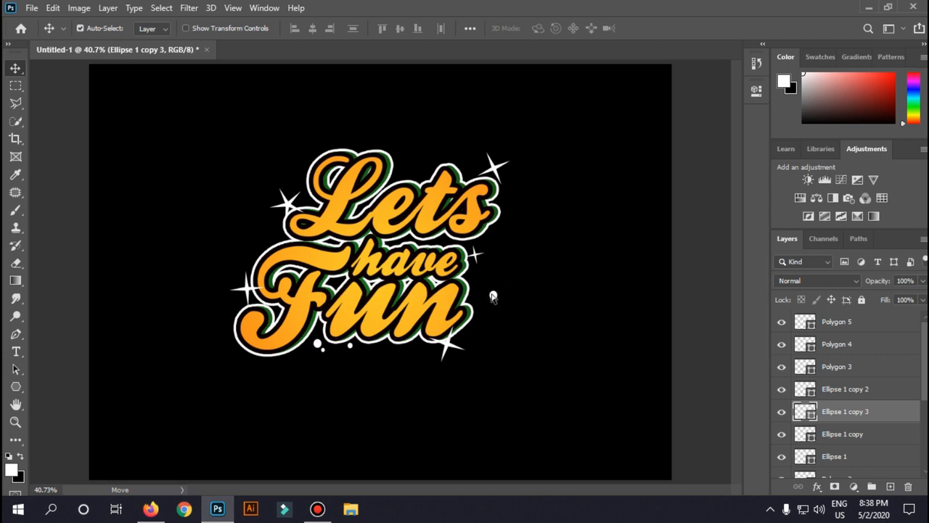
{"action": "key", "text": "ctrl+t"}
{"action": "left_click_drag", "start_coordinate": [500, 290], "coordinate": [488, 308]}
{"action": "key", "text": "Return"}
{"action": "key", "text": "ctrl+t"}
{"action": "key", "text": "Return"}
Group all the star and dot layers, from Polygon 5 down to Polygon 1, and name the group "Shapes"
{"action": "mouse_move", "coordinate": [501, 6]}
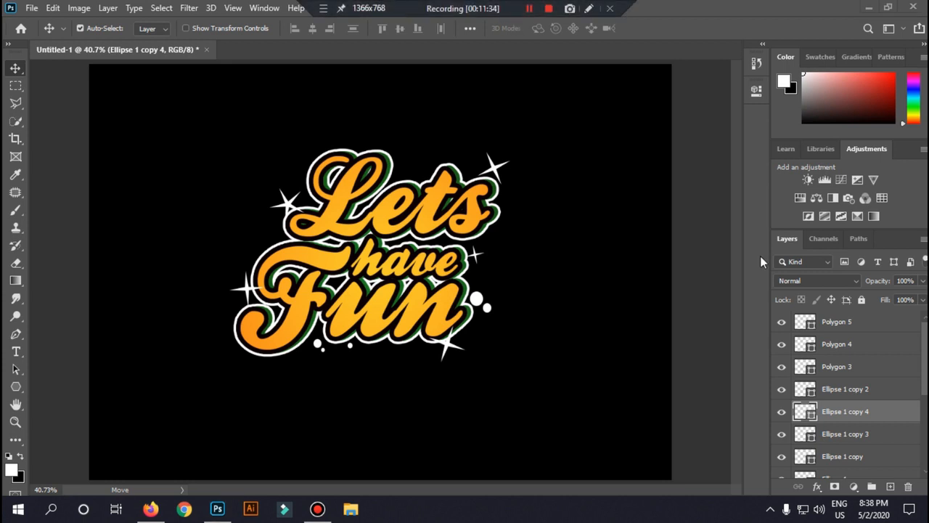
{"action": "scroll", "coordinate": [801, 425], "scroll_direction": "down", "scroll_amount": 4}
{"action": "scroll", "coordinate": [809, 412], "scroll_direction": "up", "scroll_amount": 3}
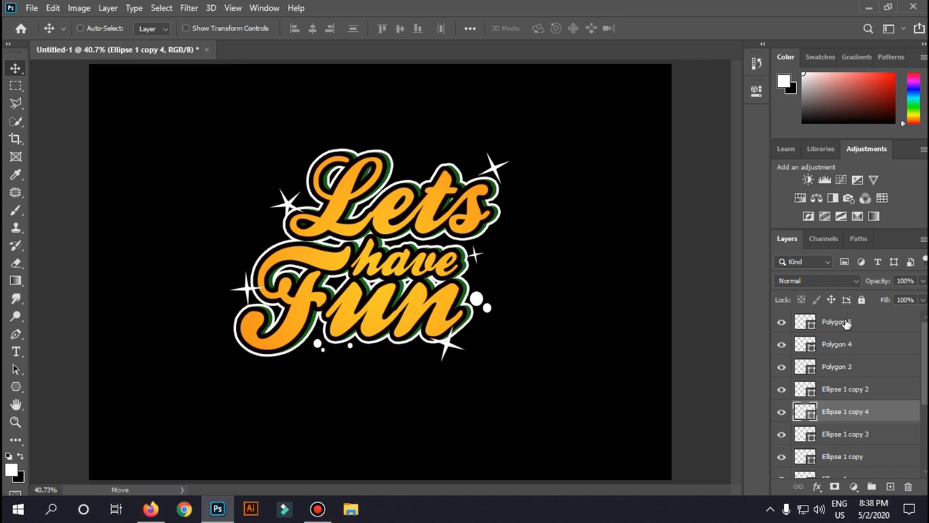
{"action": "left_click", "coordinate": [844, 321], "text": "ctrl"}
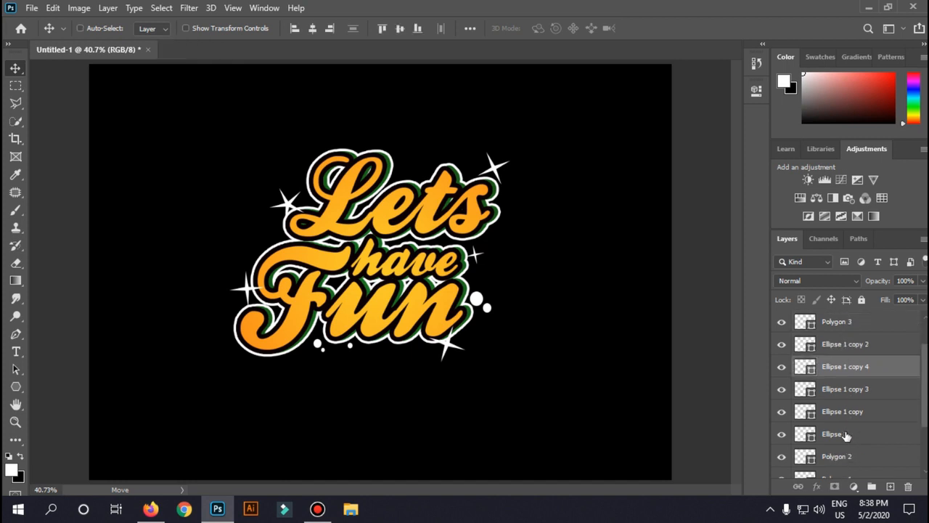
{"action": "left_click", "coordinate": [846, 322]}
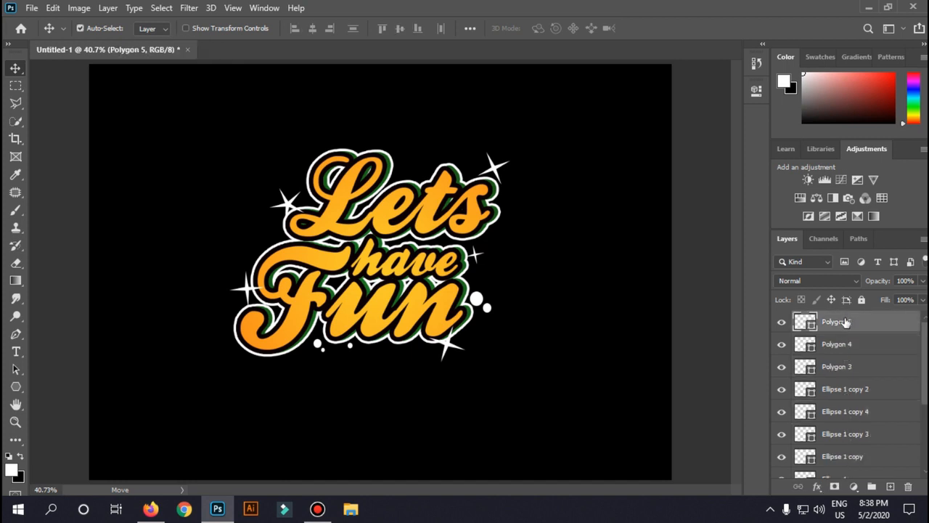
{"action": "scroll", "coordinate": [840, 434], "scroll_direction": "down", "scroll_amount": 2}
{"action": "left_click", "coordinate": [840, 434], "text": "shift"}
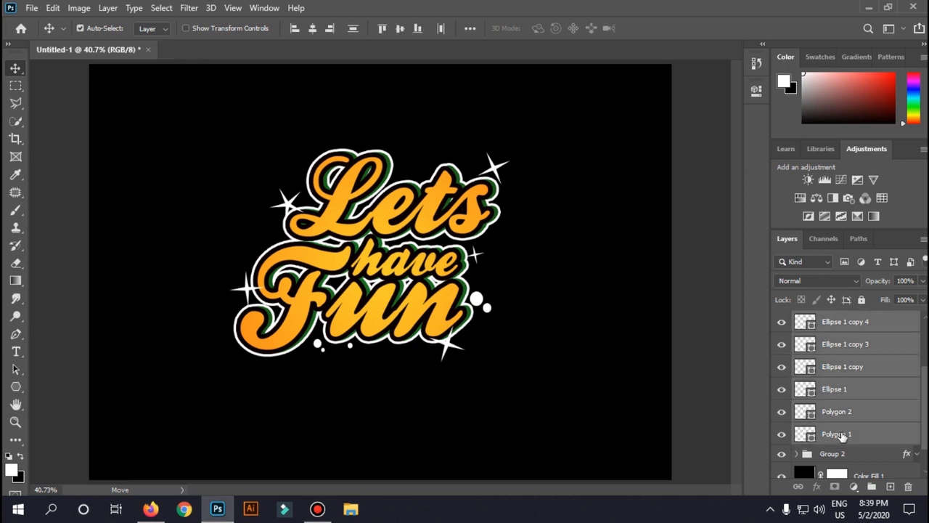
{"action": "scroll", "coordinate": [844, 439], "scroll_direction": "up", "scroll_amount": 1}
{"action": "left_click", "coordinate": [871, 486]}
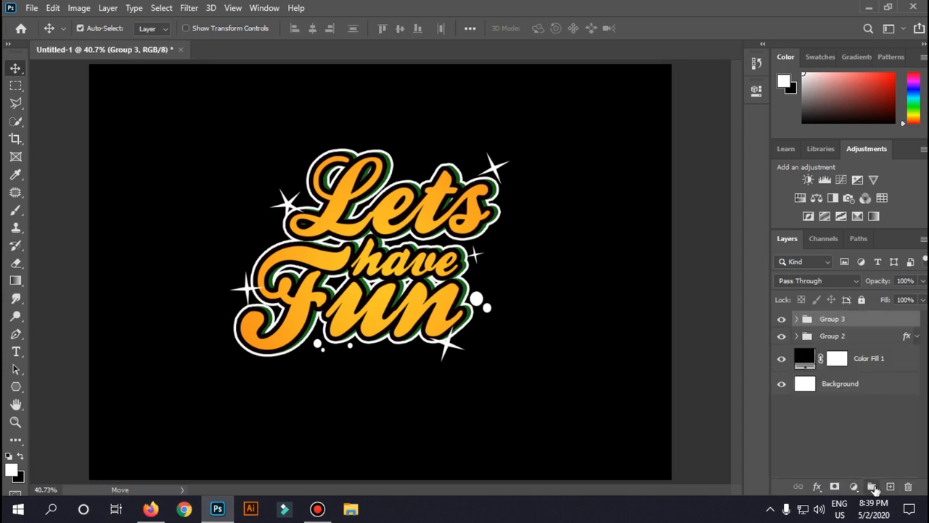
{"action": "double_click", "coordinate": [824, 319]}
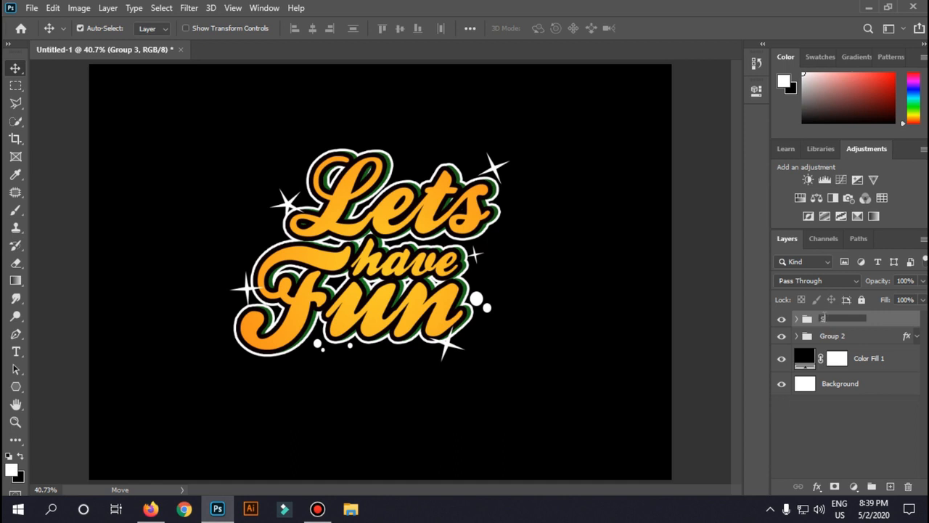
{"action": "key", "text": "Return"}
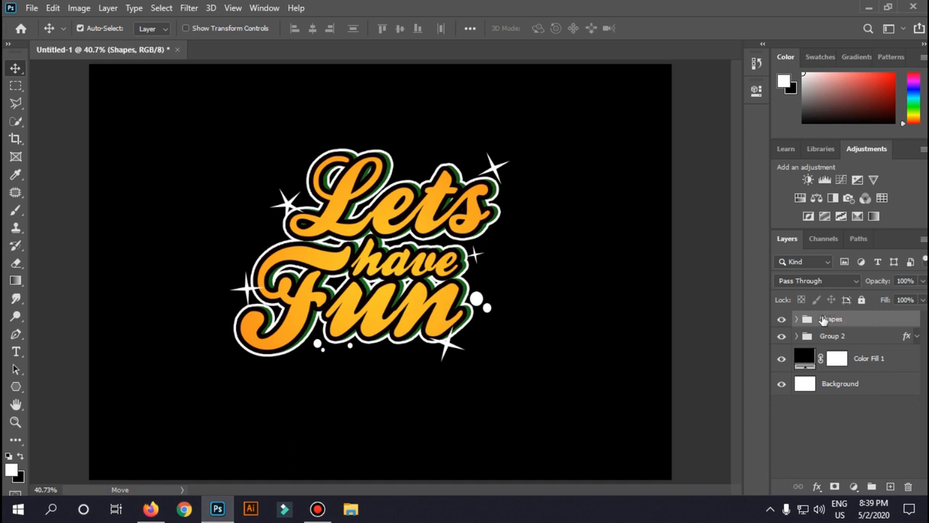
Draw a small white four-pointed star about 74 px wide above "Lets", between the "L" and the "t"
{"action": "left_click", "coordinate": [795, 336]}
{"action": "left_click", "coordinate": [796, 336]}
{"action": "left_click_drag", "start_coordinate": [15, 386], "coordinate": [77, 423]}
{"action": "left_click_drag", "start_coordinate": [407, 158], "coordinate": [410, 168]}
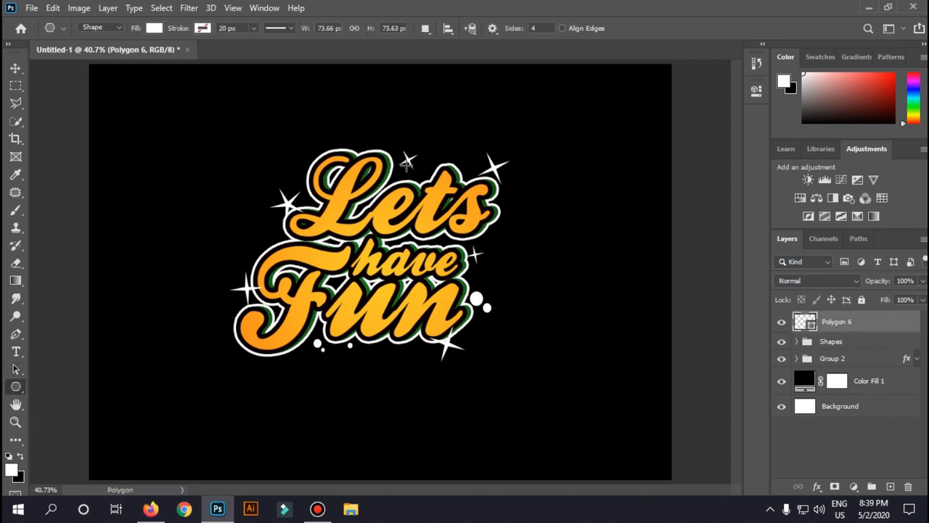
{"action": "key", "text": "v"}
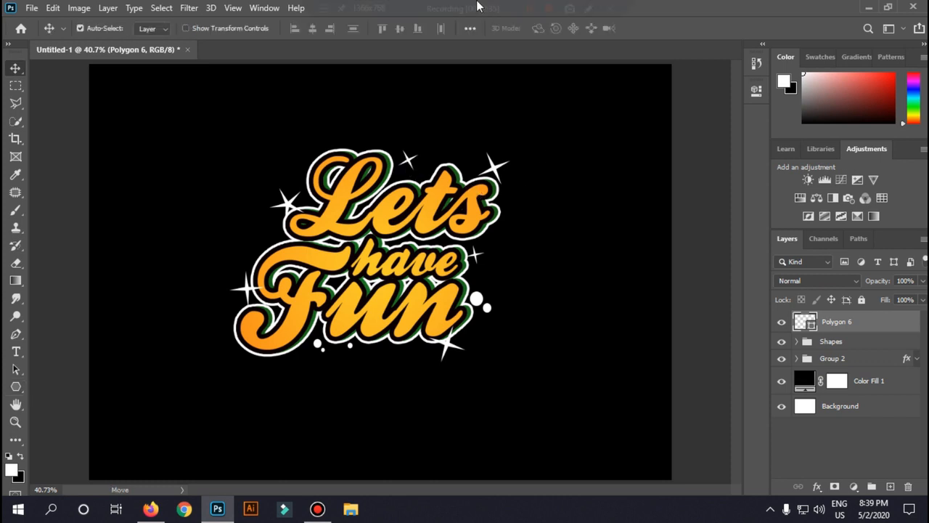